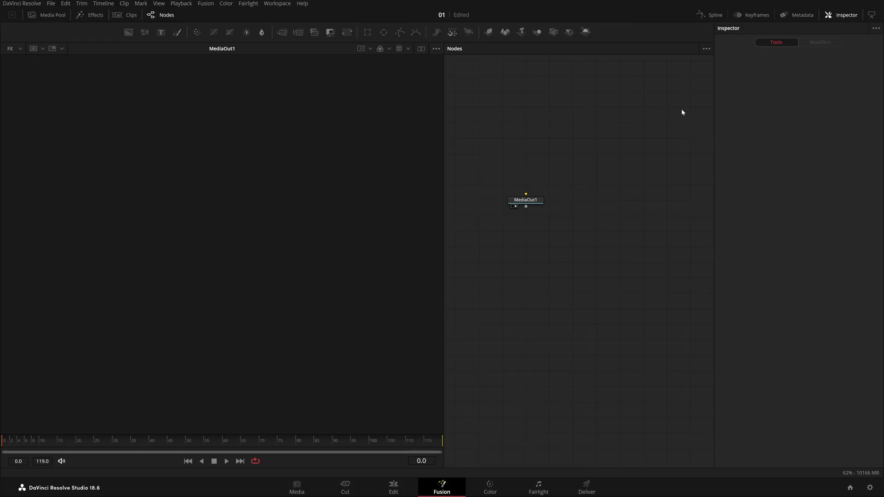
# Apply a saved workspace layout preset and place the MediaOut1 node lower in the node graph.
pyautogui.click(276, 4)
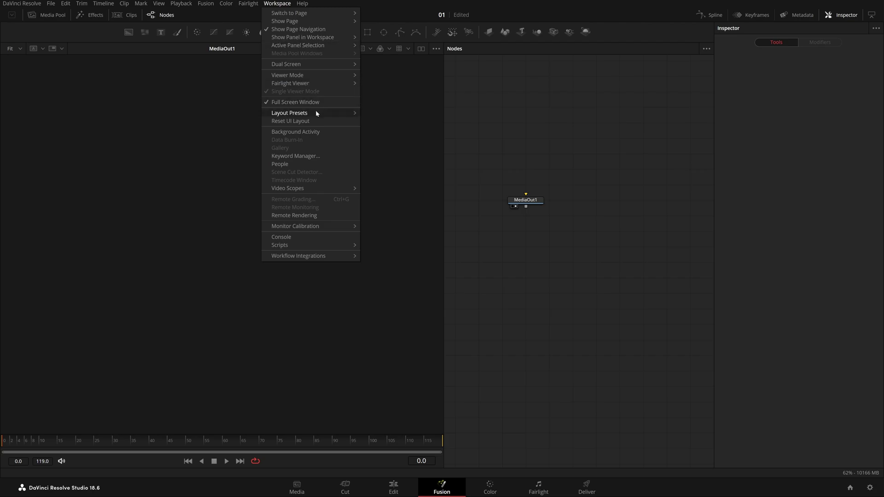
pyautogui.moveTo(316, 112)
pyautogui.click(462, 133)
pyautogui.click(556, 299)
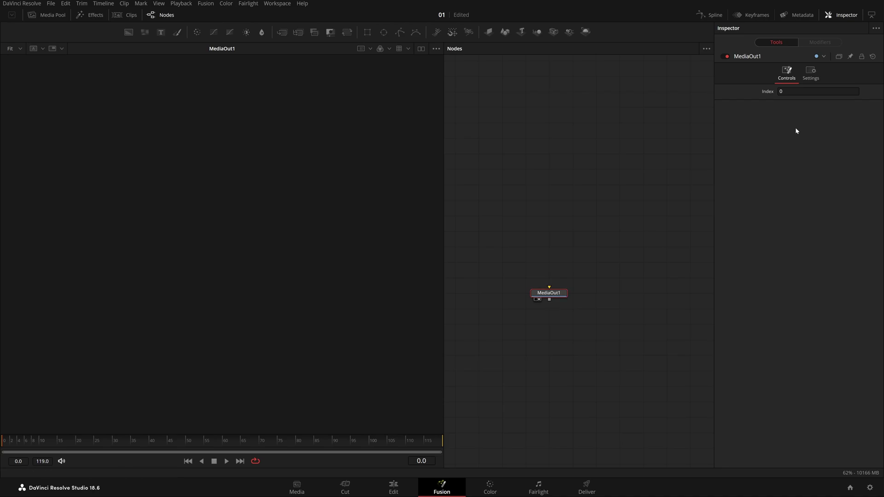
pyautogui.click(630, 198)
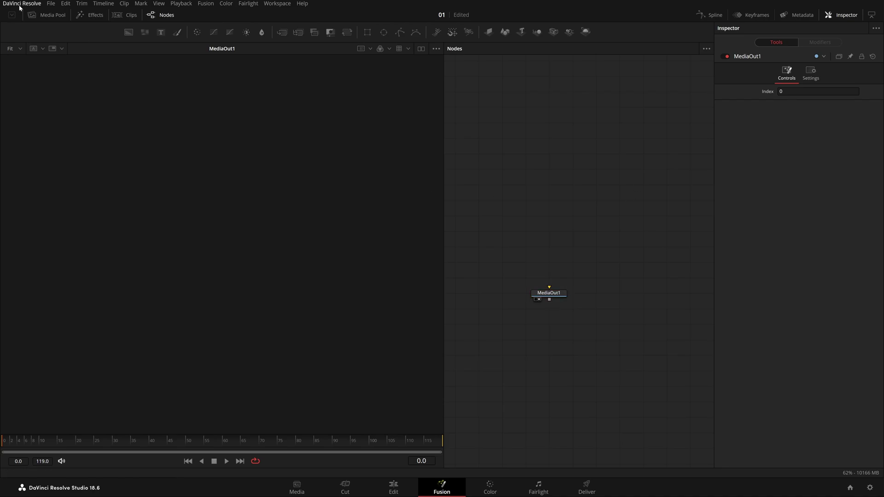
# Add the red convertible image from the media pool to the node graph above MediaOut1 and display it in the viewer.
pyautogui.click(45, 15)
pyautogui.moveTo(162, 377); pyautogui.dragTo(547, 230)
pyautogui.click(45, 15)
pyautogui.press('2')
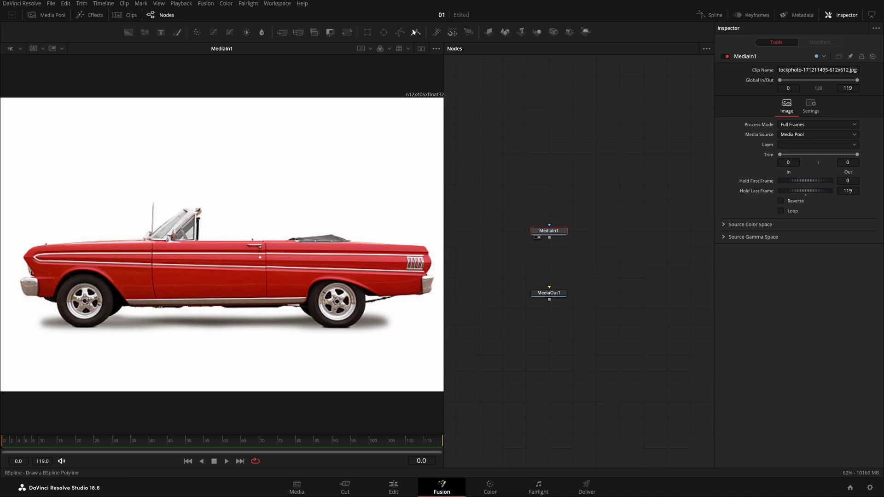
# Add a Polygon mask node and start its outline along the windshield, from the upper corner down to the antenna base.
pyautogui.moveTo(416, 32); pyautogui.dragTo(606, 228)
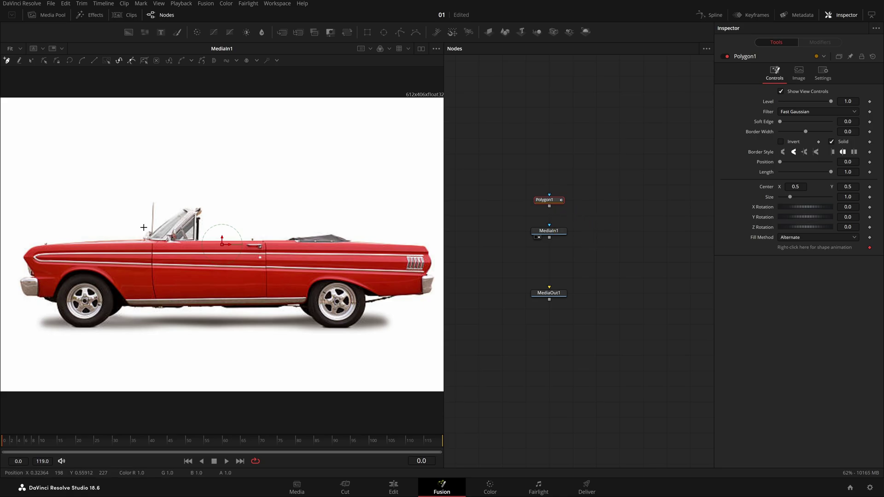
pyautogui.scroll(3, 142, 228)
pyautogui.moveTo(195, 227); pyautogui.dragTo(203, 227)
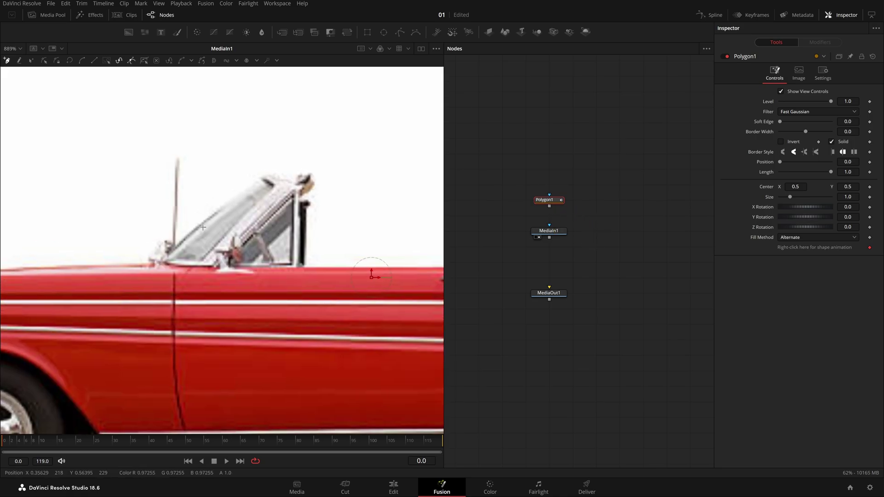
pyautogui.scroll(4, 203, 227)
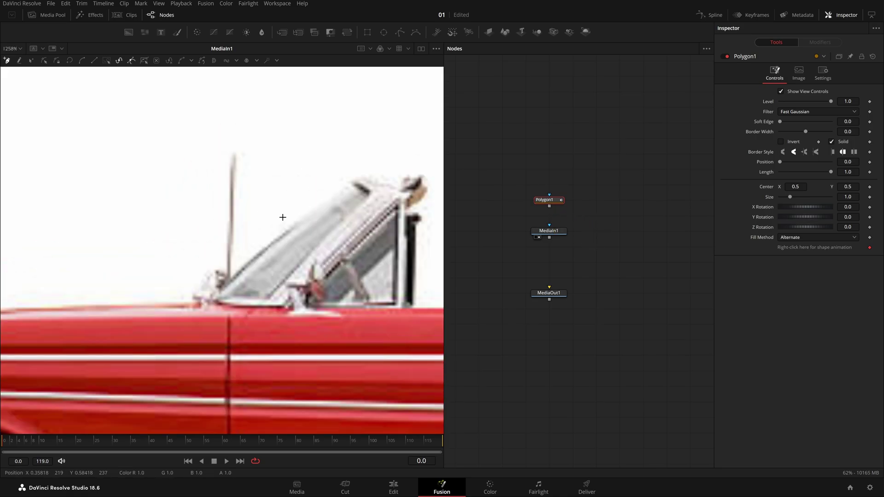
pyautogui.moveTo(313, 198); pyautogui.dragTo(257, 259)
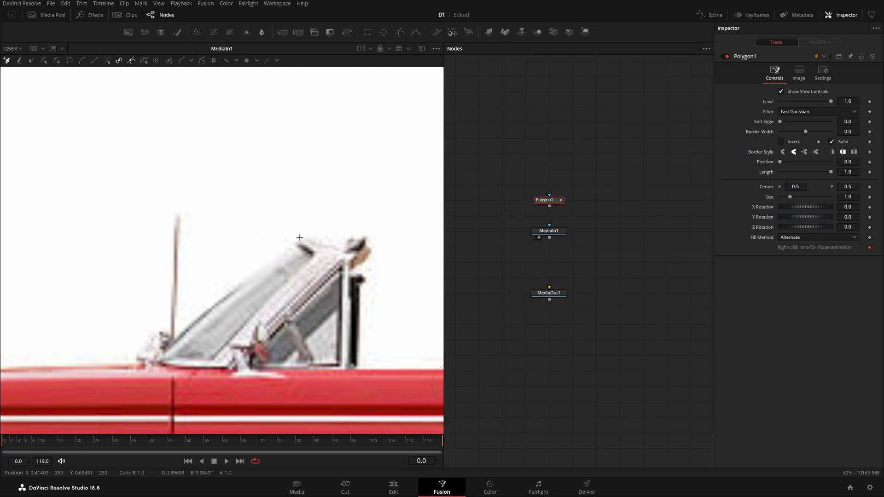
pyautogui.click(300, 237)
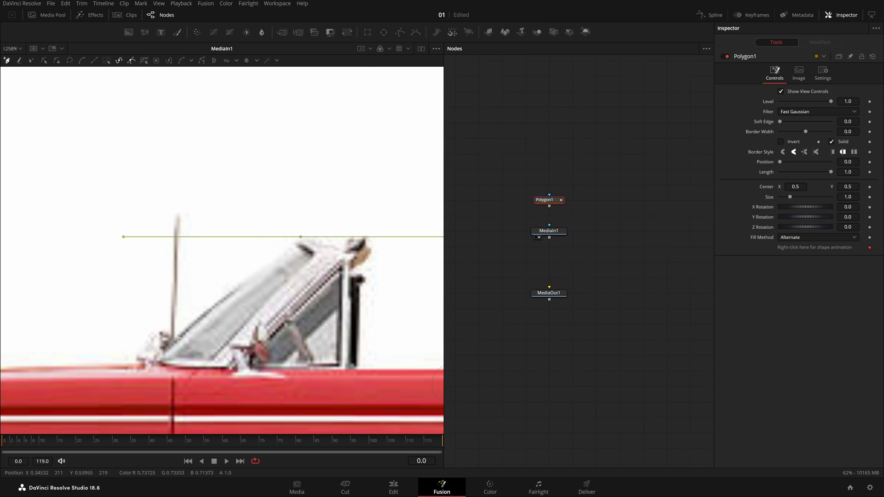
pyautogui.moveTo(178, 339); pyautogui.dragTo(117, 405)
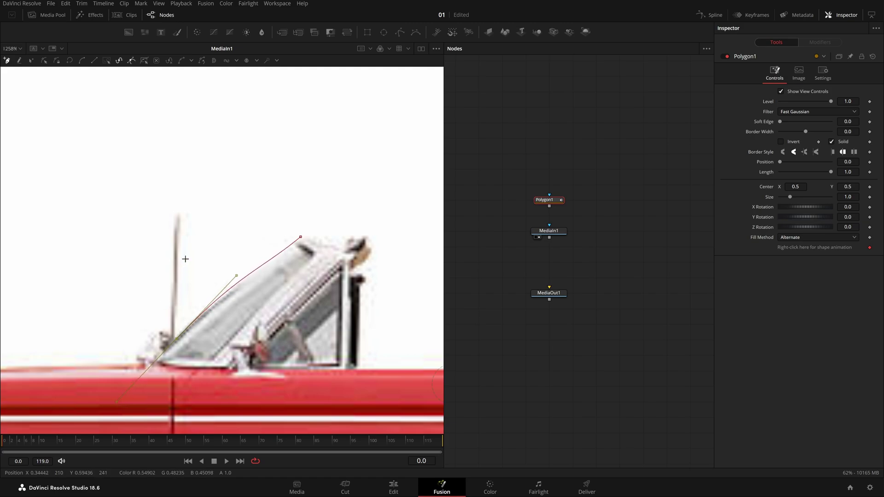
# Add a mask point at the antenna tip, try smooth points, and convert the outline to linear segments.
pyautogui.click(180, 220)
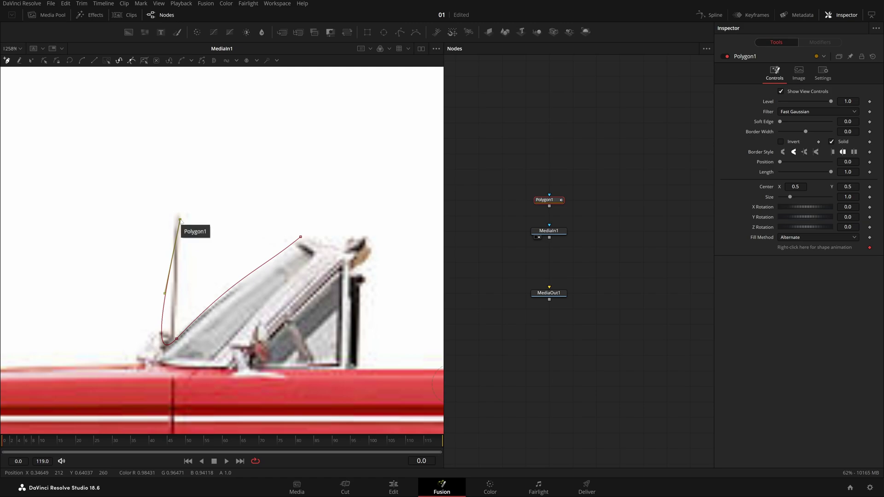
pyautogui.hotkey('shift', 's')
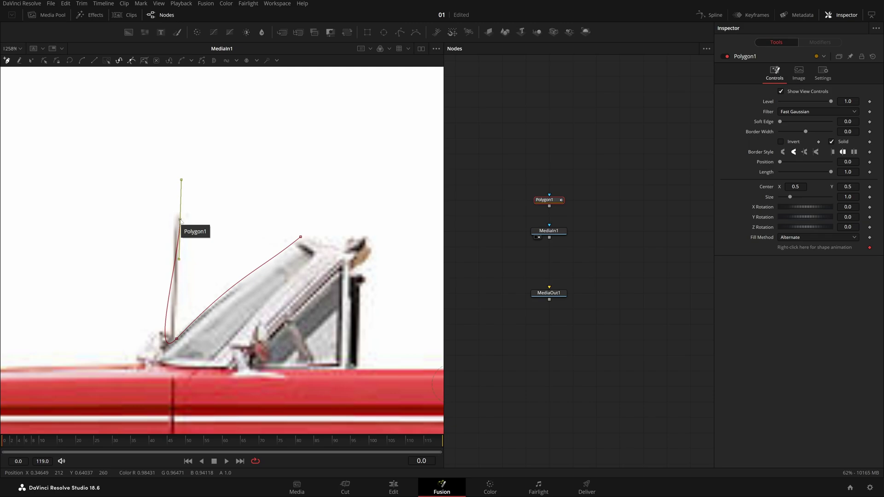
pyautogui.click(176, 341)
pyautogui.hotkey('shift', 'l')
# Trace the polygon mask around the antenna and on along the rest of the car body's outline.
pyautogui.moveTo(210, 299); pyautogui.dragTo(245, 286)
pyautogui.click(211, 206)
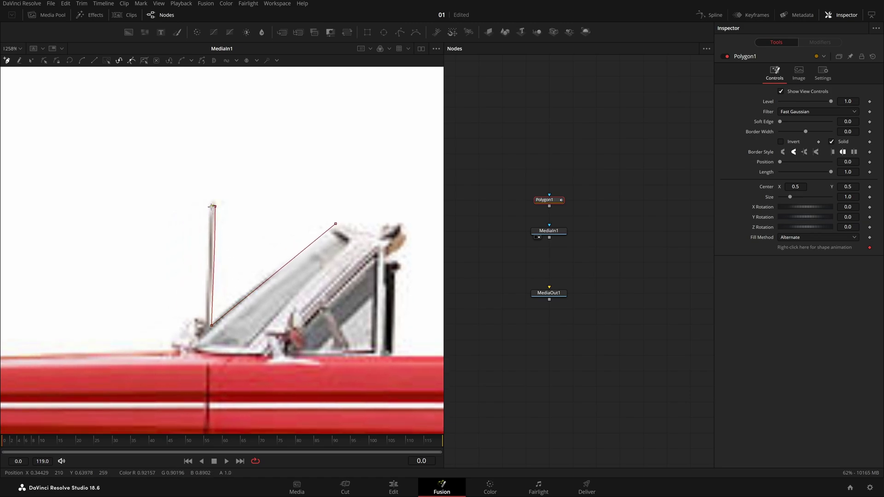
pyautogui.click(206, 324)
pyautogui.click(194, 328)
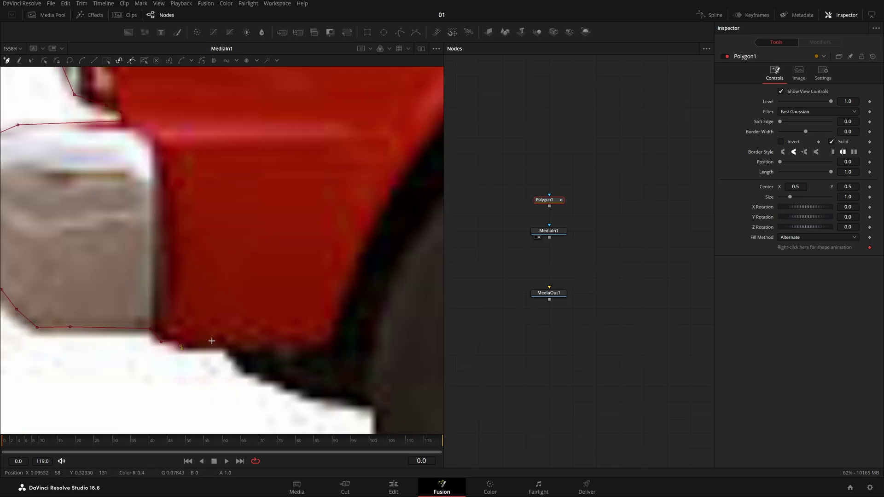
pyautogui.scroll(-5, 212, 341)
pyautogui.hscroll(10, 253, 342)
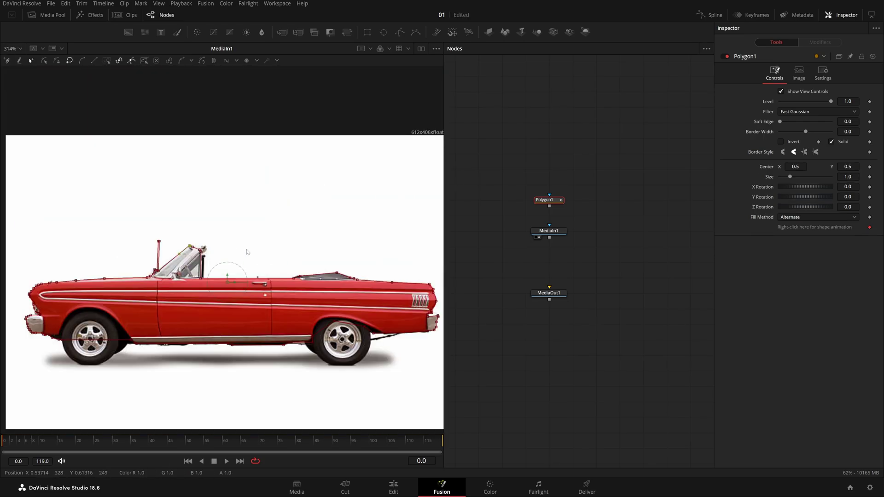
# Connect the Polygon1 mask to MediaIn1 to cut out the car body, and move the mask node further above the image node.
pyautogui.scroll(-2, 248, 253)
pyautogui.scroll(2, 249, 253)
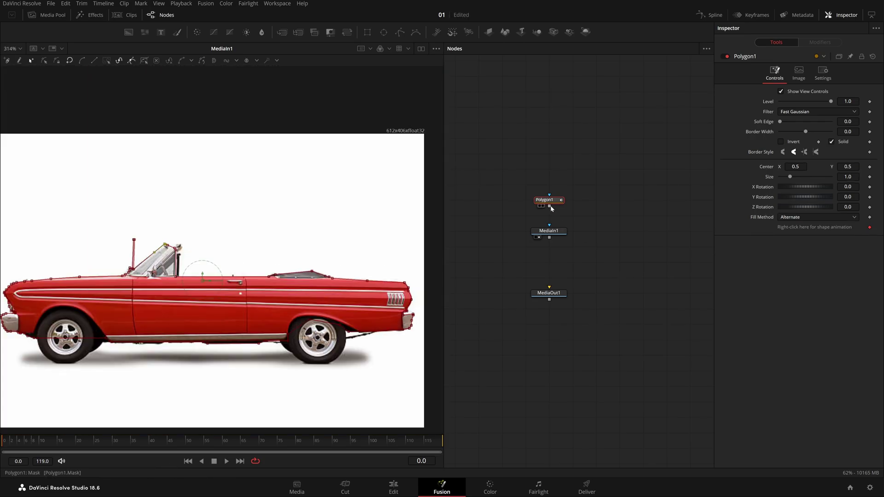
pyautogui.moveTo(550, 206); pyautogui.dragTo(550, 230)
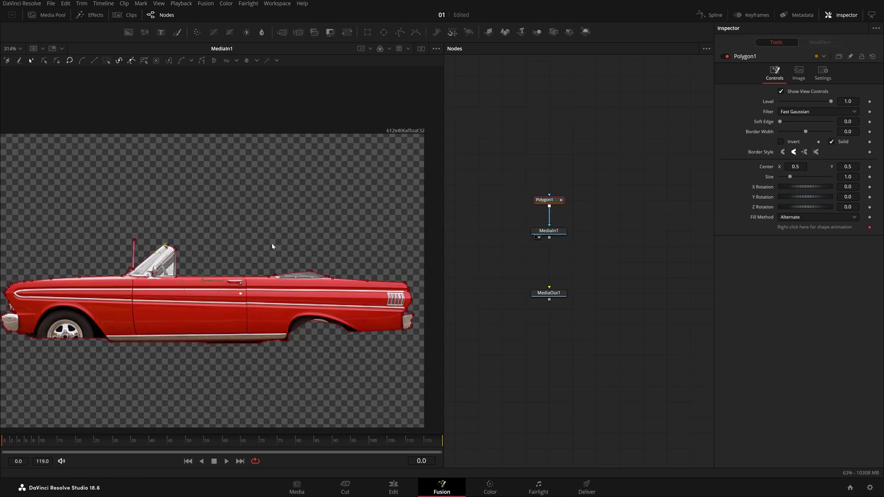
pyautogui.click(595, 277)
pyautogui.scroll(-2, 156, 273)
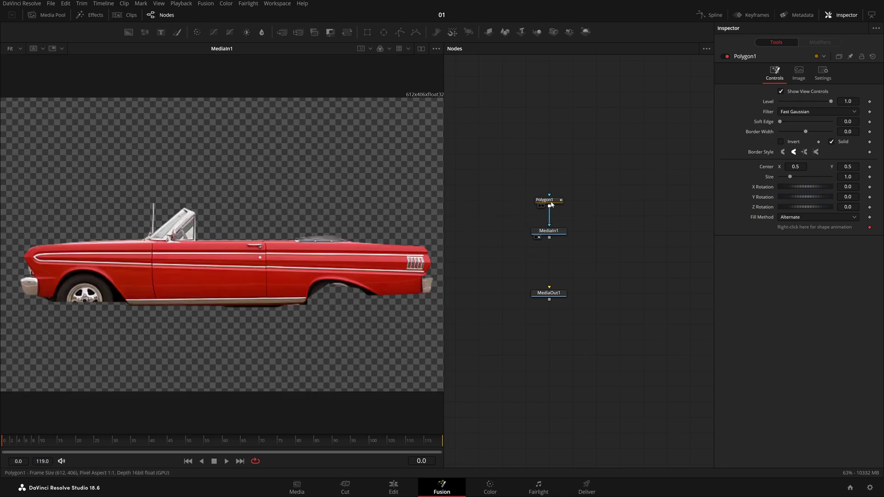
pyautogui.moveTo(552, 206); pyautogui.dragTo(552, 175)
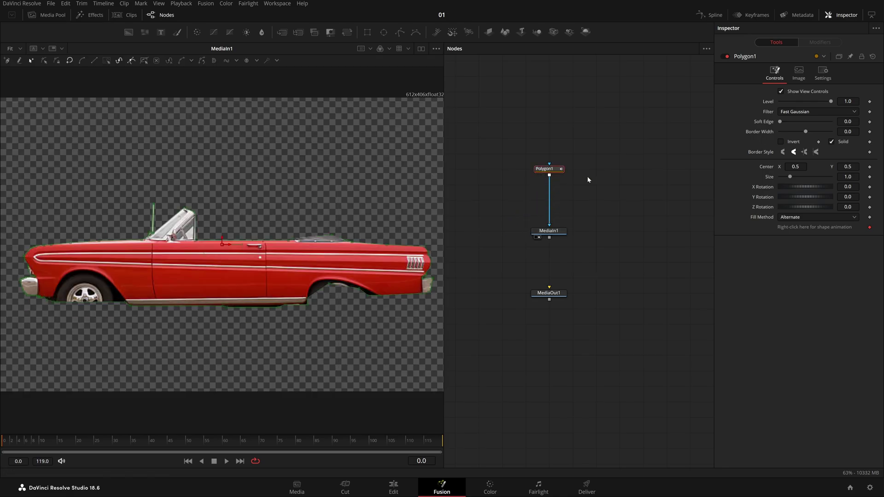
# Paste a copy of the MediaIn1 node beside the original for cutting out the wheel.
pyautogui.click(565, 234)
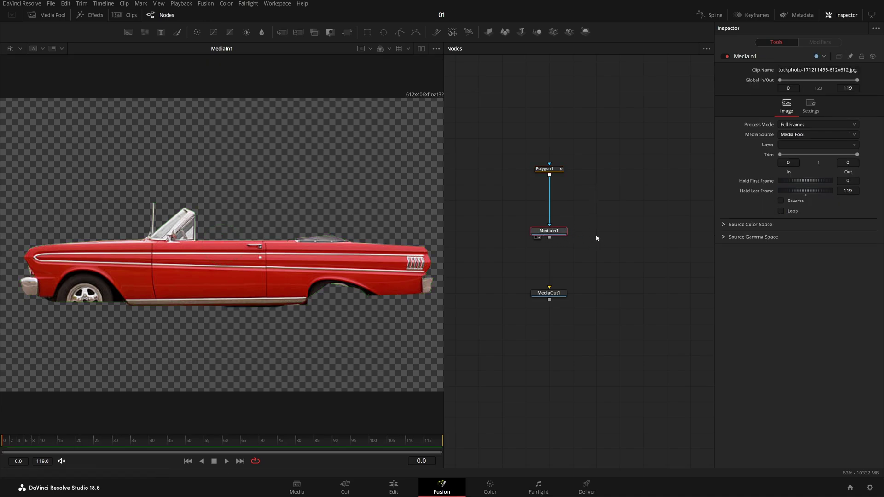
pyautogui.moveTo(614, 230); pyautogui.dragTo(544, 231)
pyautogui.click(556, 231)
pyautogui.hotkey('ctrl', 'v')
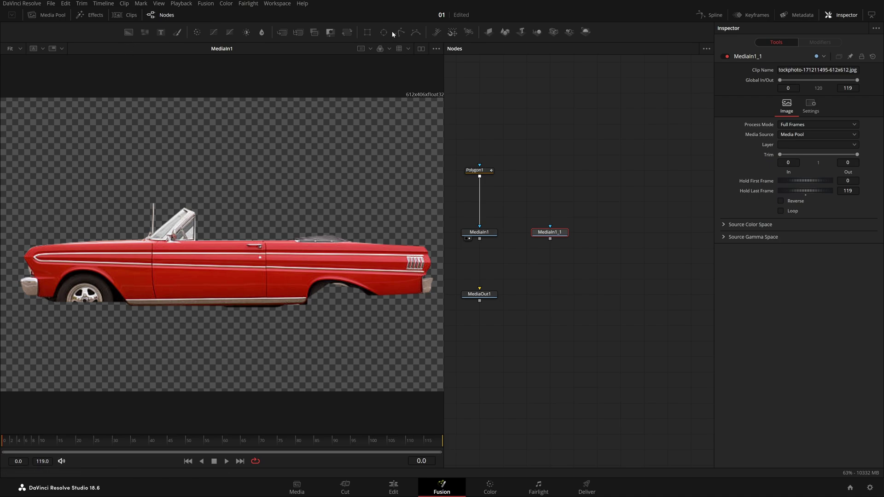
pyautogui.click(206, 4)
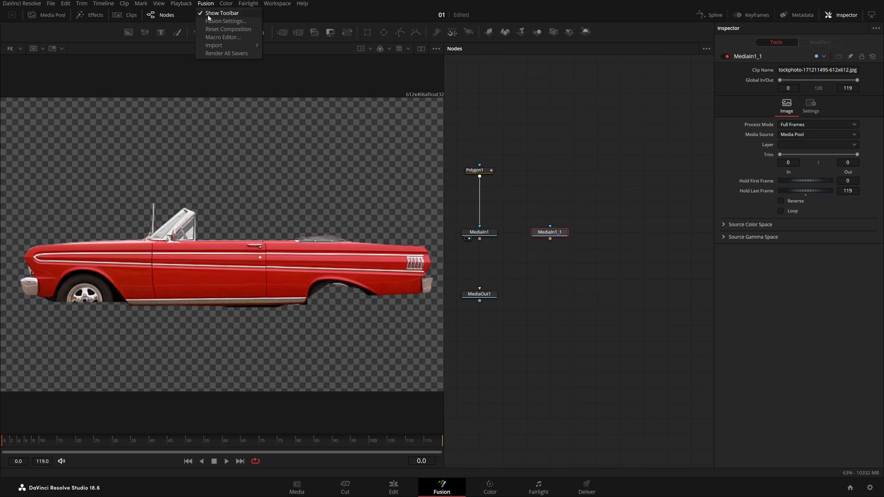
pyautogui.click(616, 112)
pyautogui.rightClick(637, 31)
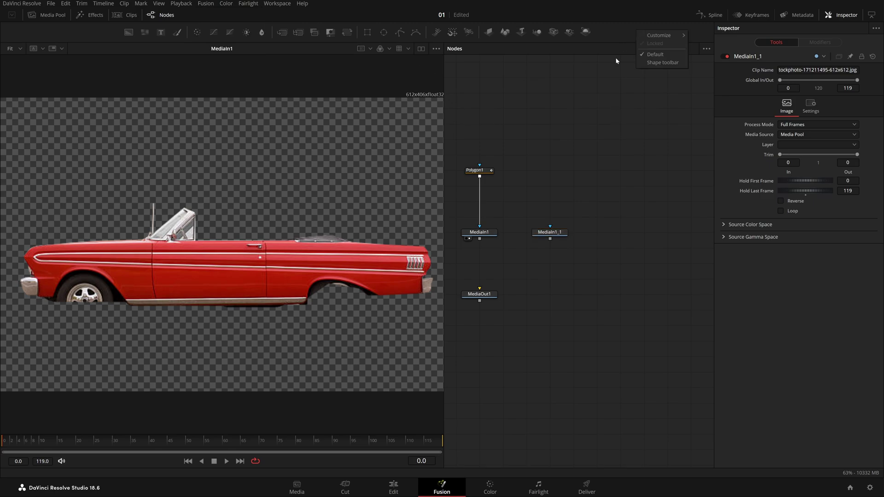
pyautogui.click(645, 54)
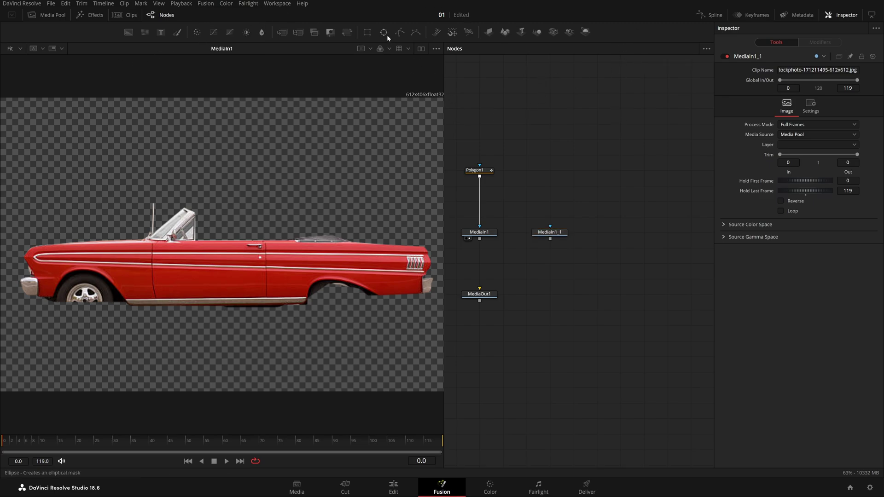
# Add an Ellipse mask node above MediaIn1_1, display that image in the viewer, and disconnect the mask to see the whole car.
pyautogui.moveTo(384, 32); pyautogui.dragTo(553, 236)
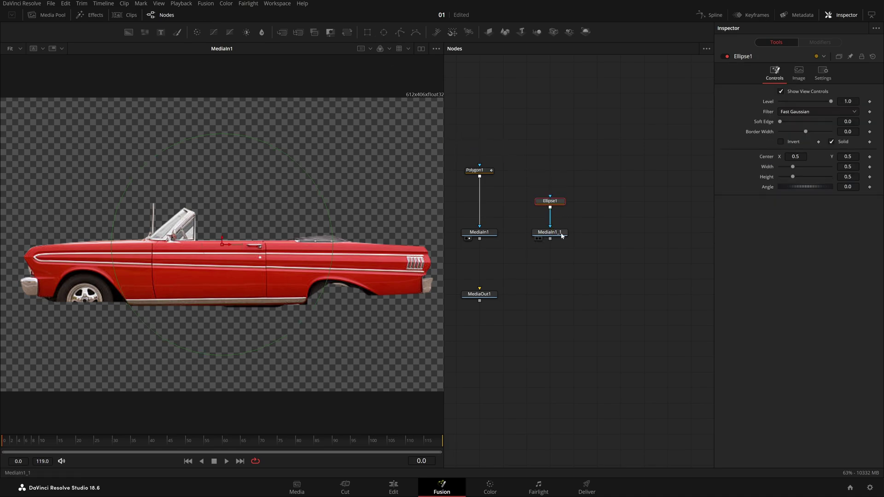
pyautogui.press('1')
pyautogui.scroll(5, 209, 269)
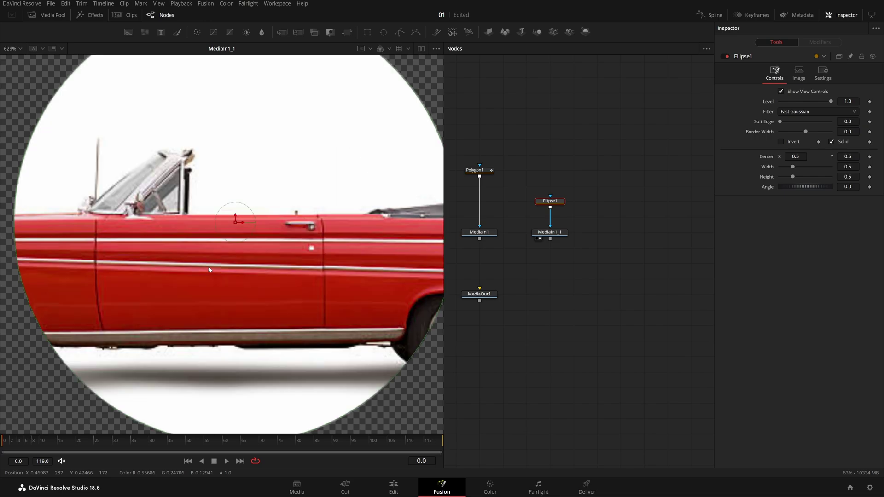
pyautogui.moveTo(551, 227); pyautogui.dragTo(592, 221)
pyautogui.scroll(-4, 312, 283)
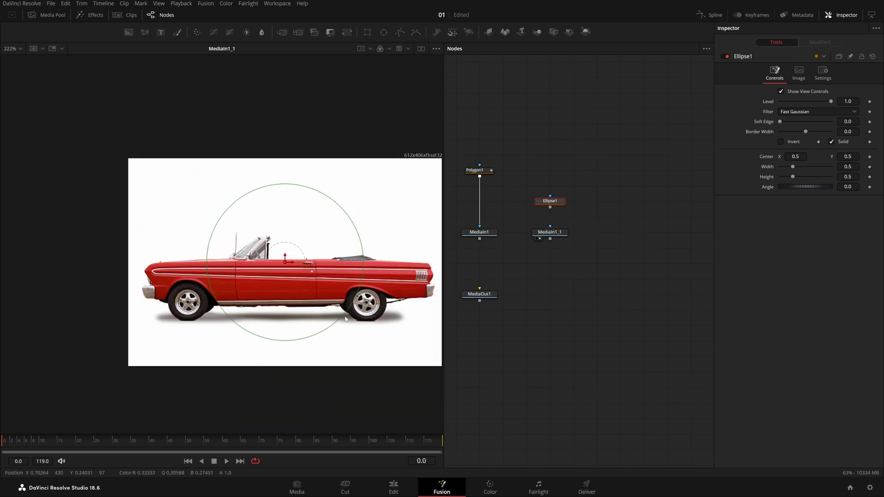
# Shrink the ellipse to about 0.118 in width and height and centre it on the front wheel at about X 0.189, Y 0.308.
pyautogui.moveTo(346, 319); pyautogui.dragTo(325, 304)
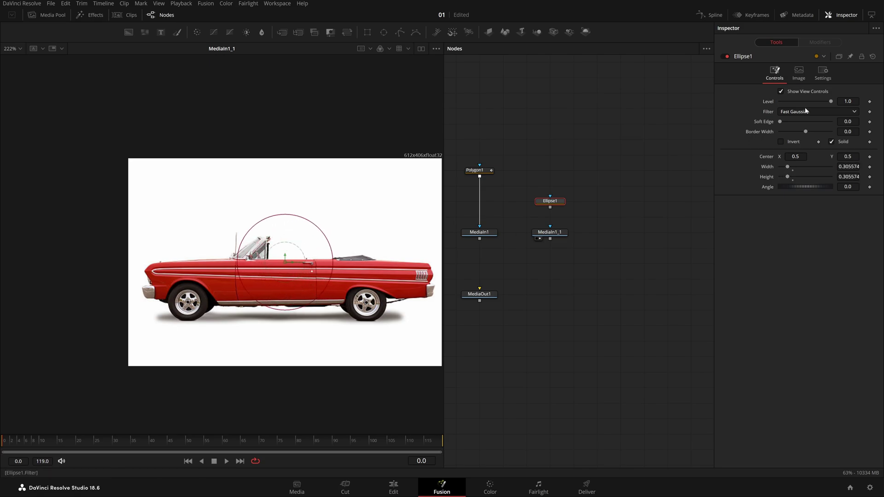
pyautogui.click(812, 91)
pyautogui.click(804, 92)
pyautogui.scroll(2, 256, 273)
pyautogui.moveTo(354, 296); pyautogui.dragTo(167, 315)
pyautogui.scroll(4, 167, 316)
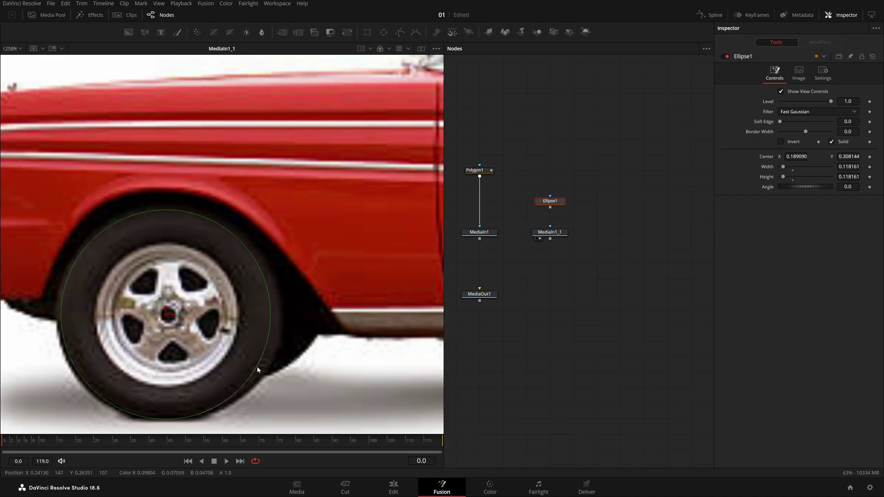
# Fit the ellipse to the front tyre at width and height 0.120528, centre X 0.189545, Y 0.309514, and mask MediaIn1_1 with it.
pyautogui.moveTo(258, 369); pyautogui.dragTo(258, 372)
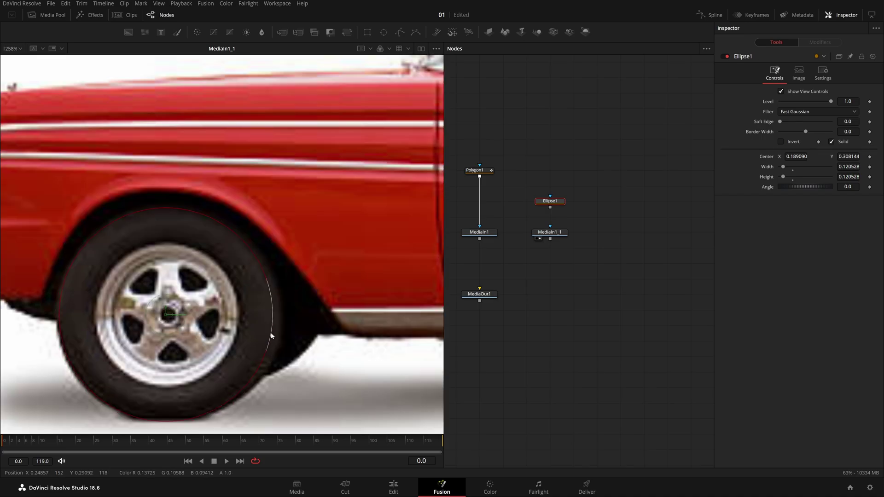
pyautogui.moveTo(272, 335); pyautogui.dragTo(272, 333)
pyautogui.moveTo(173, 318); pyautogui.dragTo(168, 308)
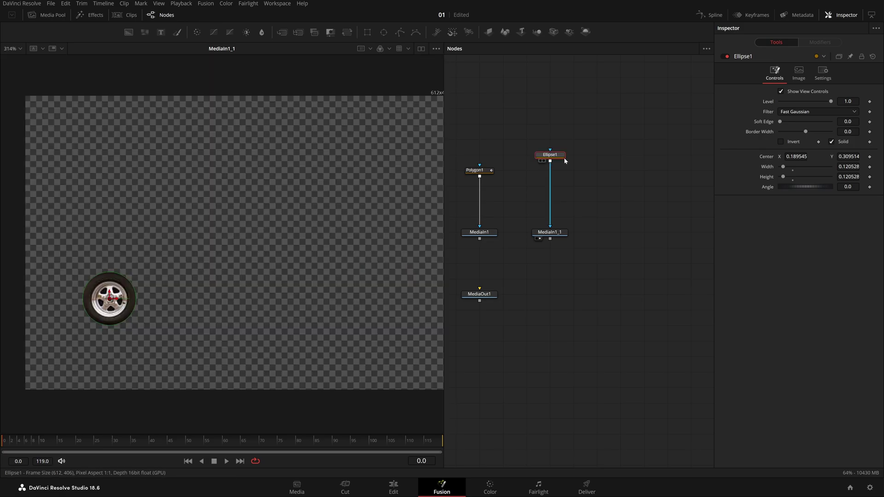
# Display the masked car body and merge the masked wheel from MediaIn1_1 over it.
pyautogui.click(613, 224)
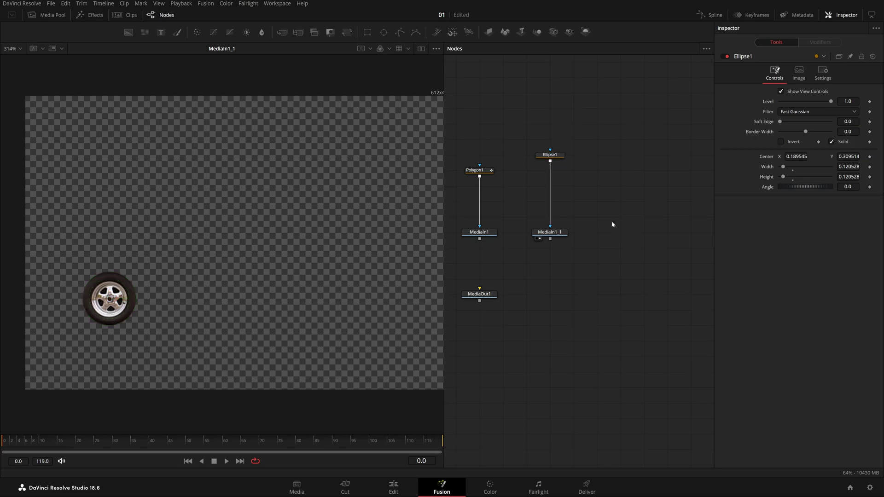
pyautogui.click(489, 235)
pyautogui.press('1')
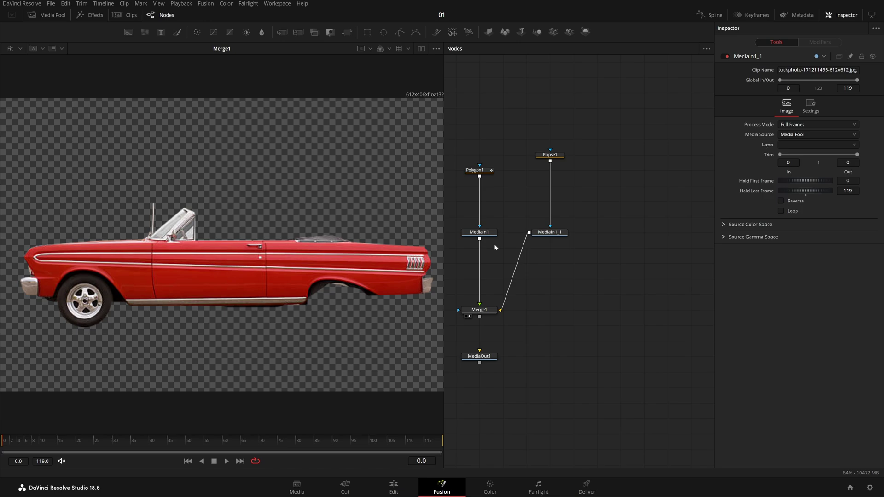
# Add a Background node merged with MediaIn1 and place the new Merge2 node between MediaIn1 and Merge1.
pyautogui.click(489, 234)
pyautogui.hotkey('shift', 'space')
pyautogui.write('rsz')
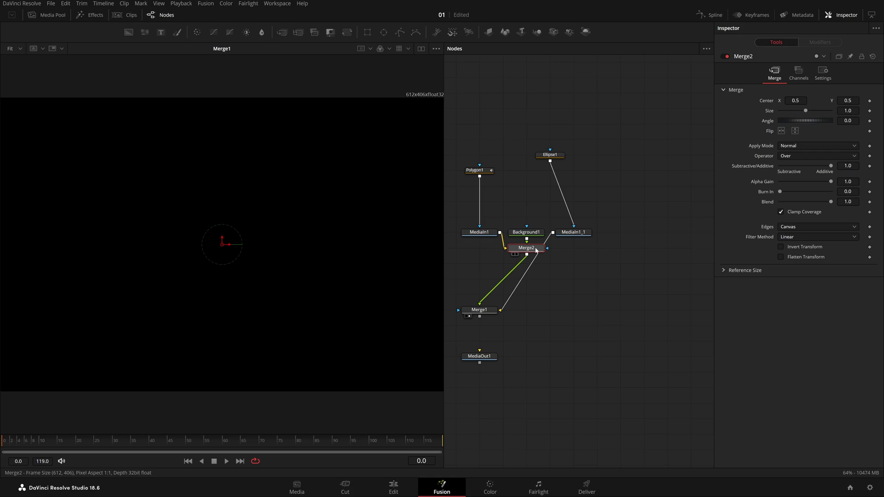
pyautogui.moveTo(537, 251); pyautogui.dragTo(490, 267)
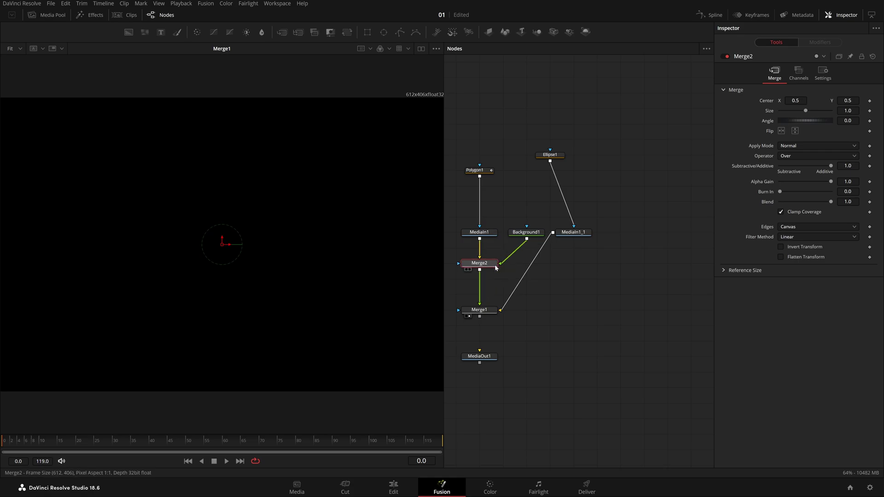
# Move Background1 beside Merge2, swap the merge inputs so the background lies behind the car body, and set its alpha to 0.
pyautogui.moveTo(525, 236); pyautogui.dragTo(524, 269)
pyautogui.moveTo(520, 316); pyautogui.dragTo(603, 328)
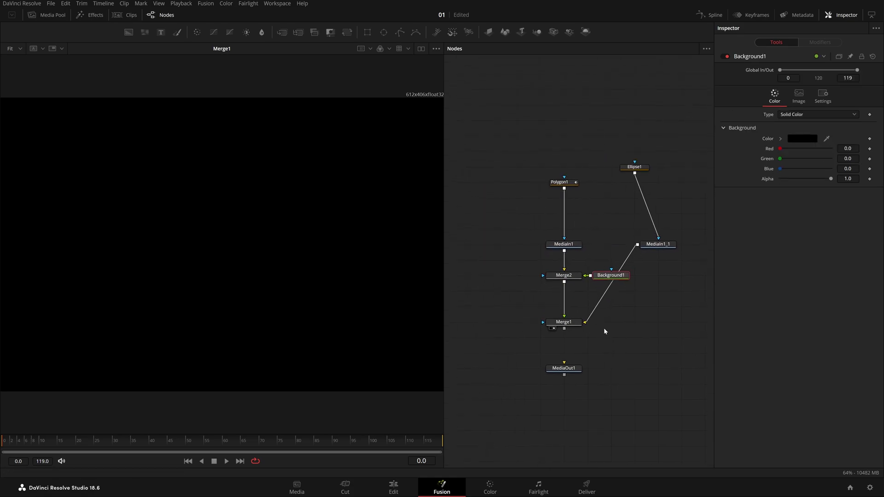
pyautogui.moveTo(614, 278); pyautogui.dragTo(500, 279)
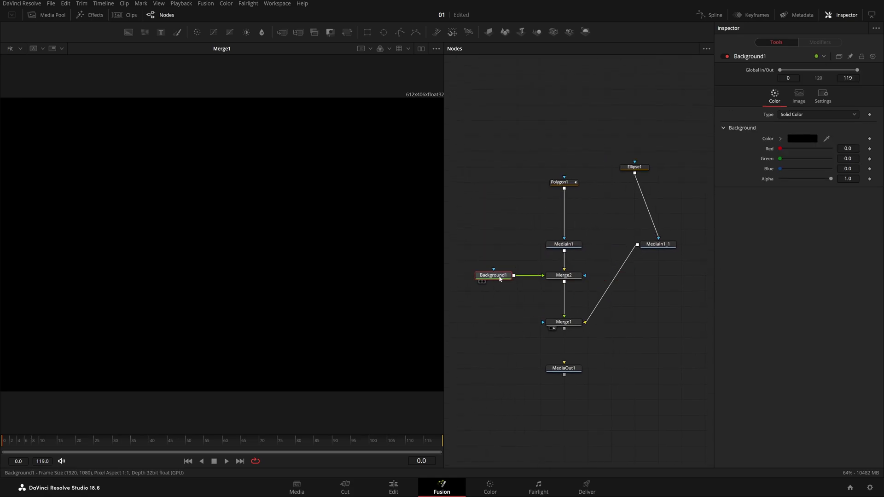
pyautogui.click(530, 300)
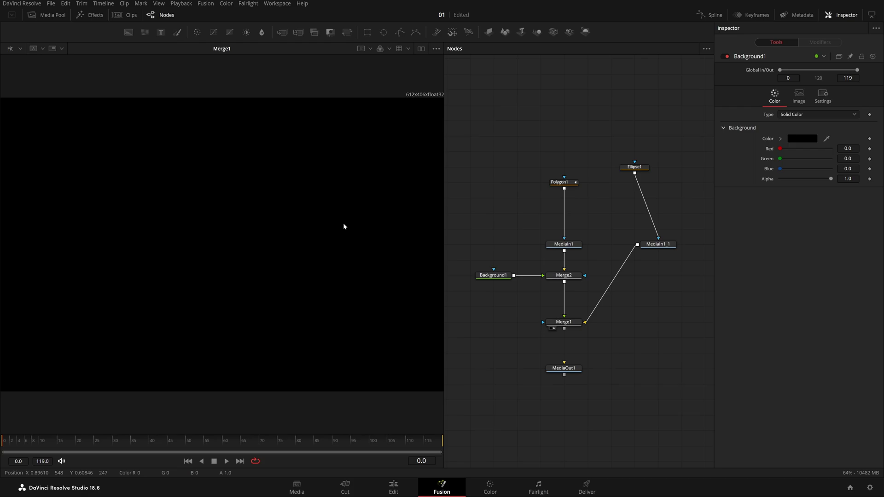
pyautogui.click(570, 275)
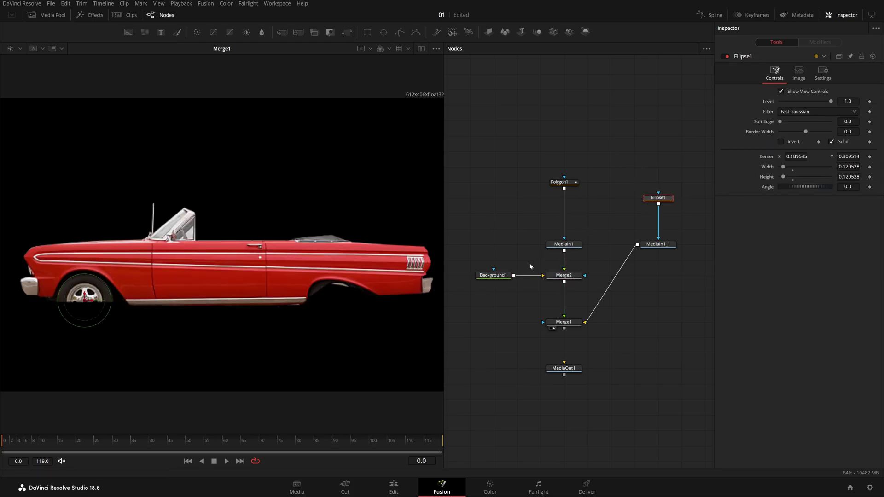
pyautogui.click(502, 278)
pyautogui.moveTo(831, 179); pyautogui.dragTo(781, 178)
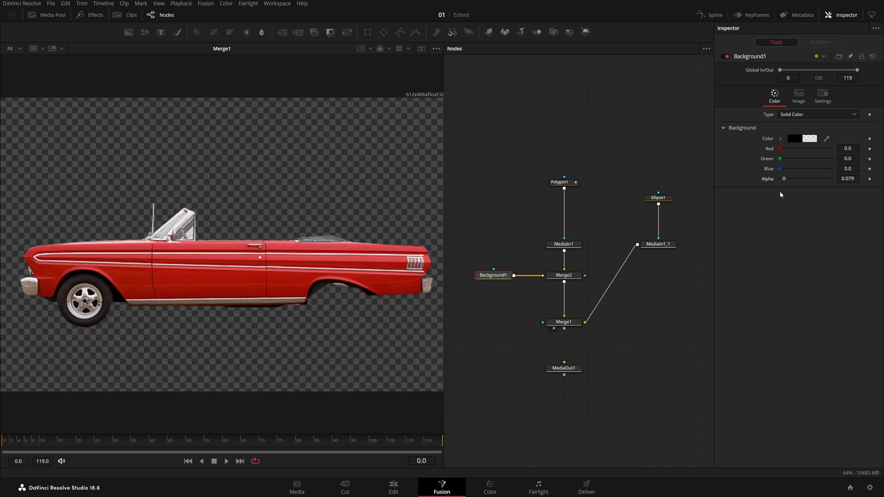
# Reconnect Merge1 between MediaIn1 and Merge2 so the wheel from MediaIn1_1 joins the car body first, and display Merge2.
pyautogui.hscroll(3, 511, 268)
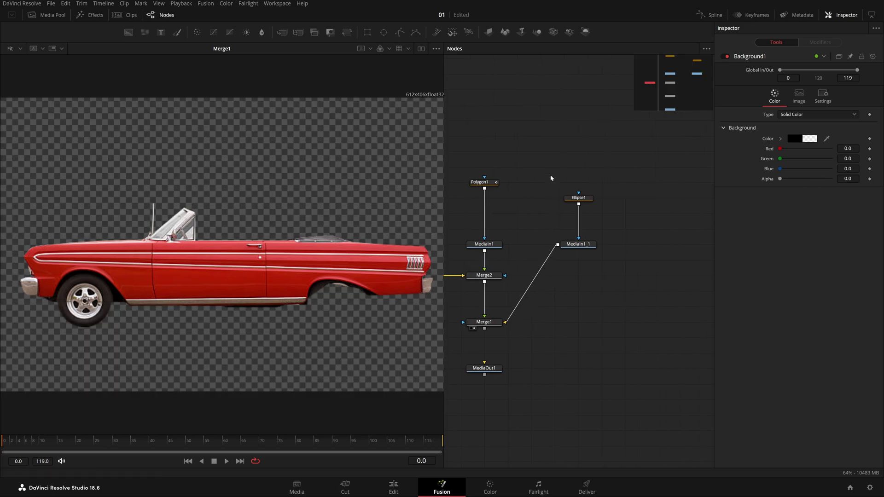
pyautogui.moveTo(551, 178); pyautogui.dragTo(602, 310)
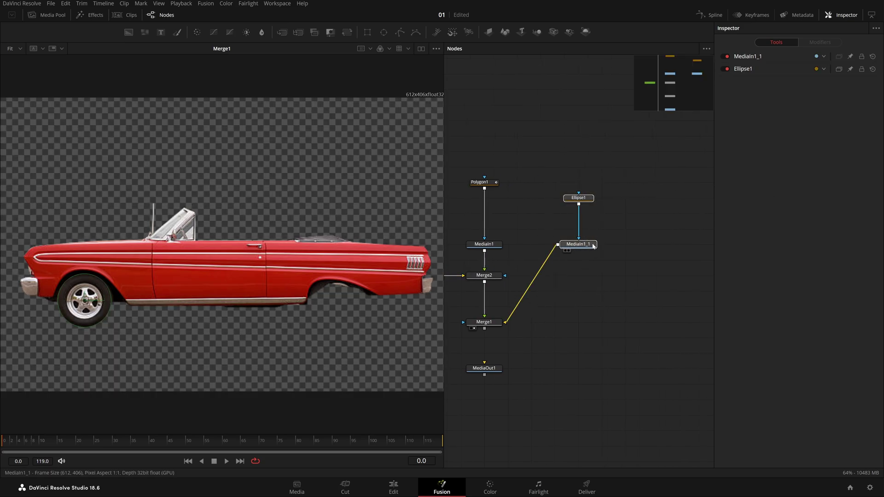
pyautogui.moveTo(503, 323); pyautogui.dragTo(498, 256)
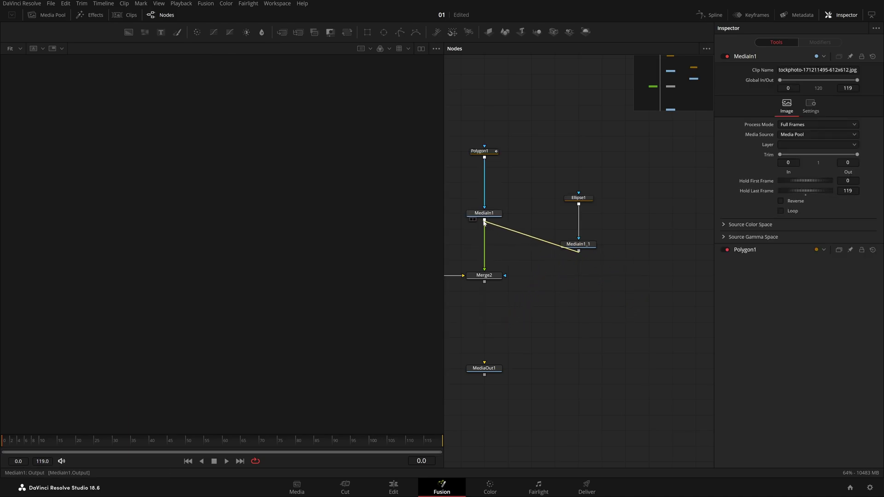
pyautogui.moveTo(587, 260); pyautogui.dragTo(484, 246)
pyautogui.press('1')
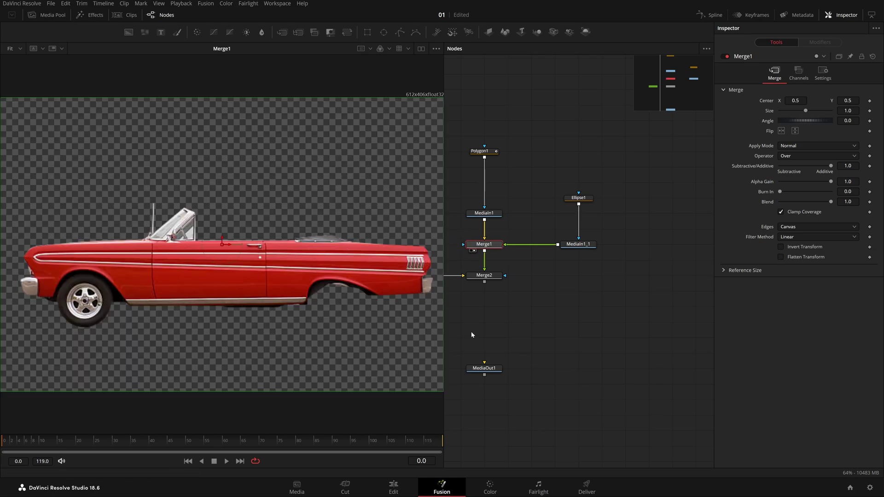
pyautogui.moveTo(491, 276); pyautogui.dragTo(217, 304)
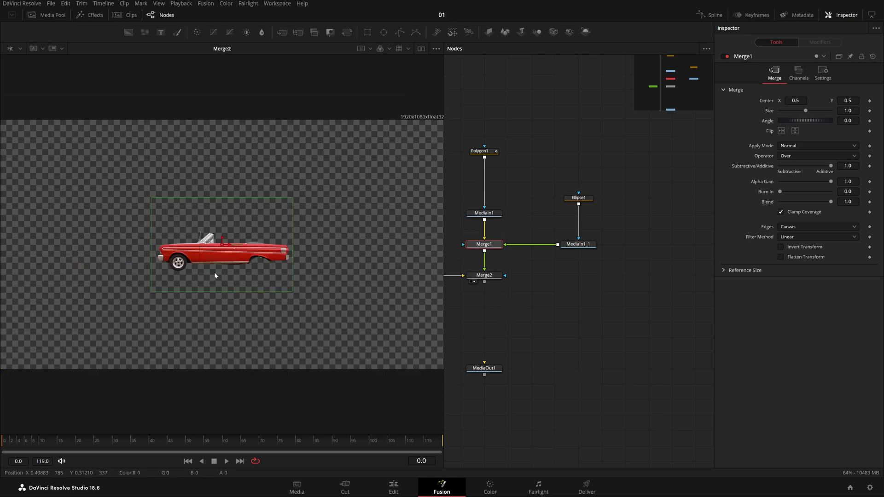
# Move the car and wheel nodes up with Merge1 and add a Transform node between Merge1 and Merge2.
pyautogui.moveTo(533, 321); pyautogui.dragTo(576, 338)
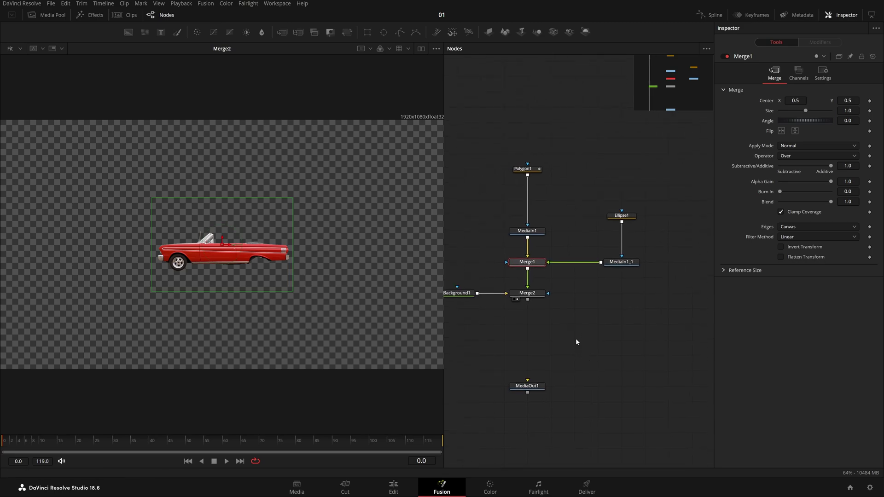
pyautogui.click(575, 339)
pyautogui.moveTo(499, 121); pyautogui.dragTo(644, 279)
pyautogui.moveTo(528, 264); pyautogui.dragTo(527, 234)
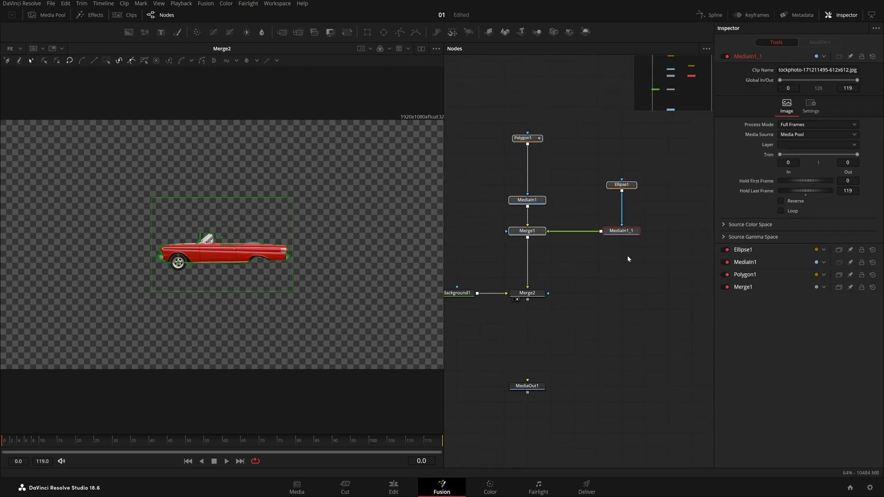
pyautogui.click(528, 233)
pyautogui.hotkey('shift', 'space')
pyautogui.write('bg')
pyautogui.press('BackSpace')
pyautogui.press('BackSpace')
pyautogui.write('xf')
pyautogui.press('Return')
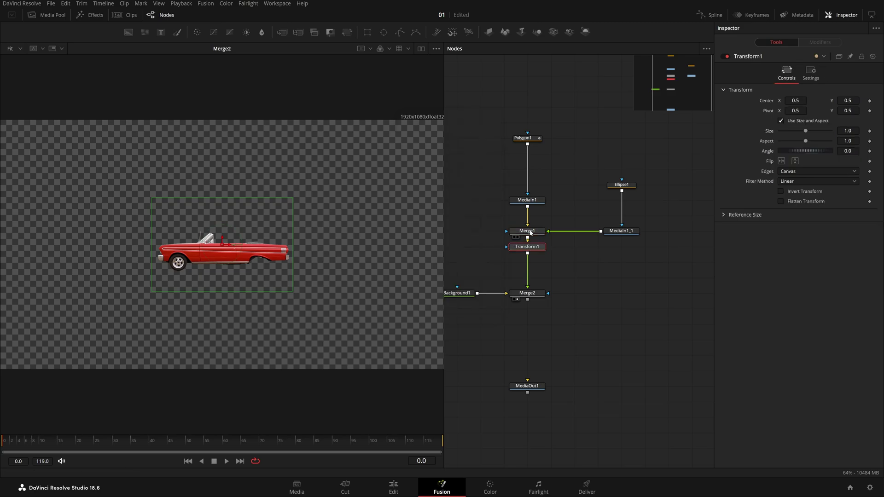
# Set the size in Transform1 to 2.0 to enlarge the whole car.
pyautogui.moveTo(848, 131); pyautogui.dragTo(880, 131)
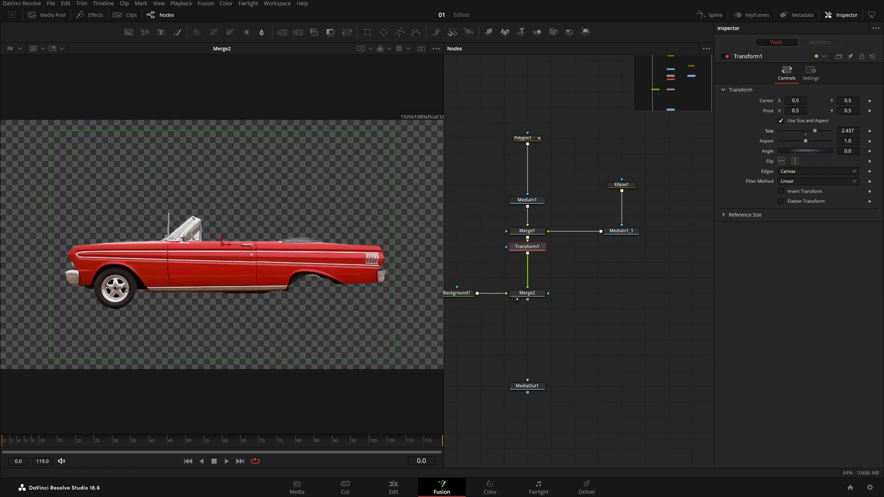
pyautogui.write('2')
pyautogui.press('Tab')
pyautogui.click(686, 281)
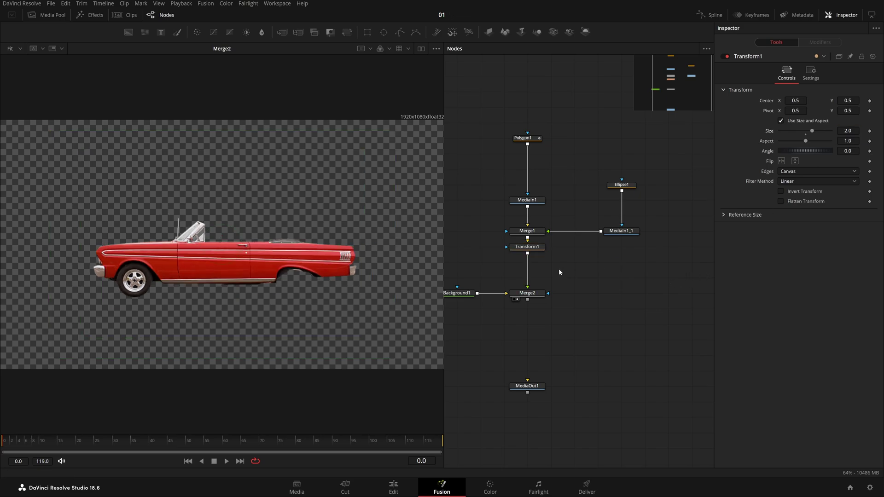
# Give Background1 a turquoise green colour of Red 0.0, Green 1.0, Blue 0.70196 and set its alpha to 1.0.
pyautogui.moveTo(572, 302); pyautogui.dragTo(607, 297)
pyautogui.click(499, 294)
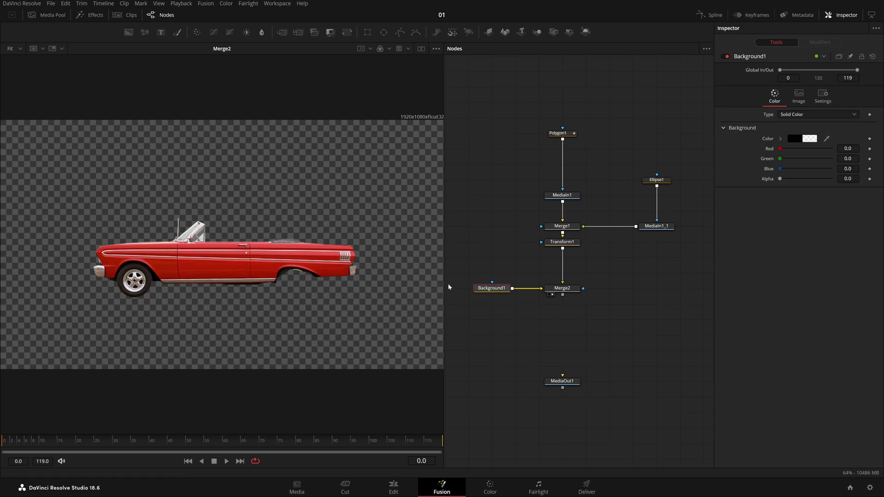
pyautogui.click(795, 139)
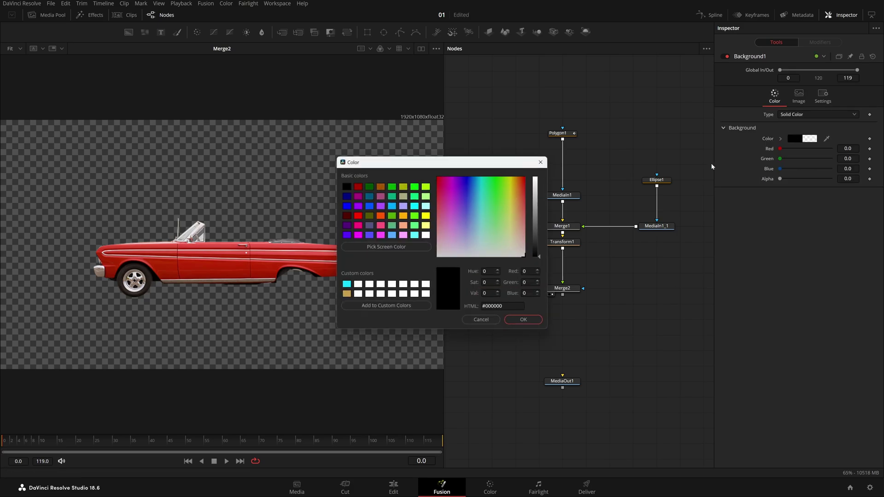
pyautogui.moveTo(496, 219); pyautogui.dragTo(493, 136)
pyautogui.click(524, 320)
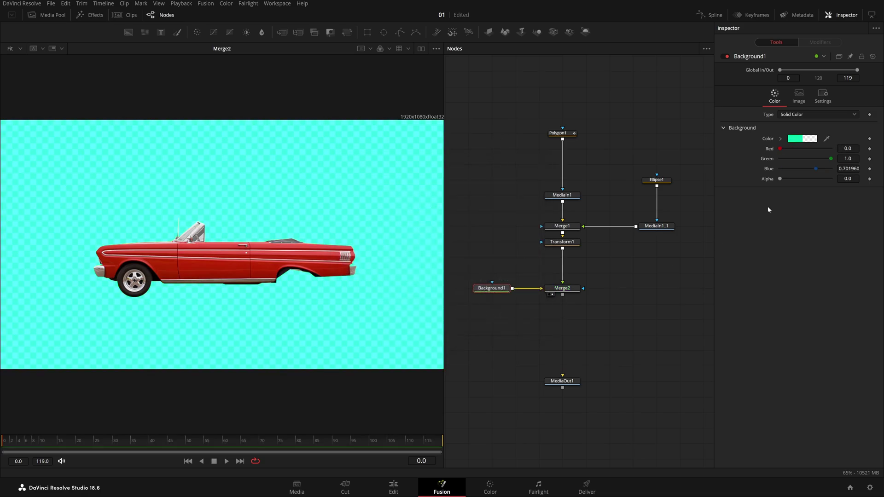
pyautogui.moveTo(782, 178); pyautogui.dragTo(874, 193)
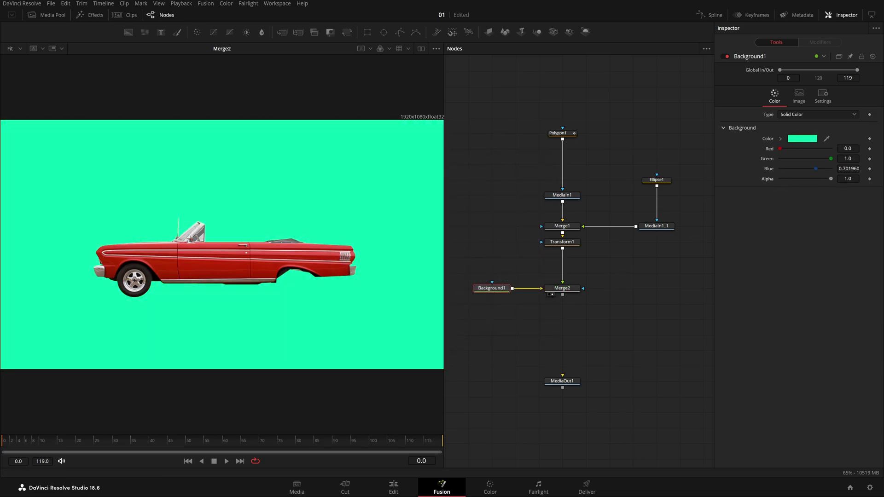
# Change Background1 to a pale cream colour of Red 1.0, Green 0.890196, Blue 0.733333.
pyautogui.click(803, 140)
pyautogui.moveTo(515, 207); pyautogui.dragTo(516, 237)
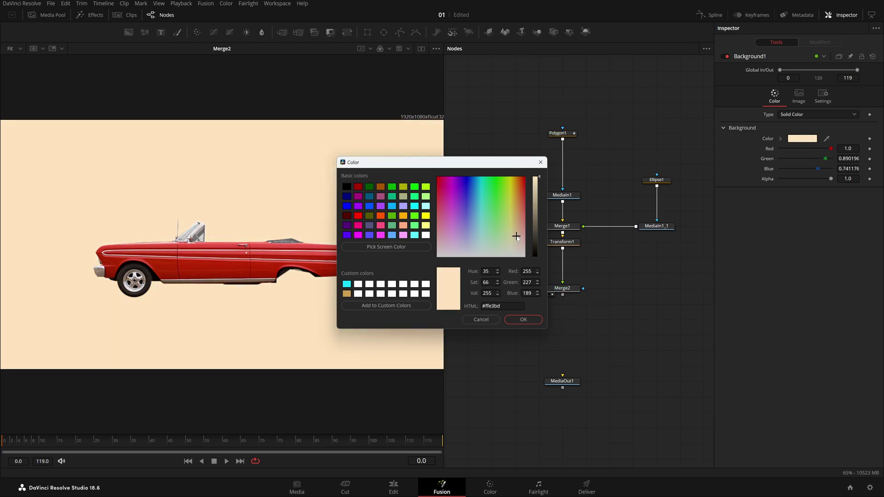
pyautogui.click(519, 233)
pyautogui.moveTo(518, 236); pyautogui.dragTo(517, 236)
pyautogui.click(521, 318)
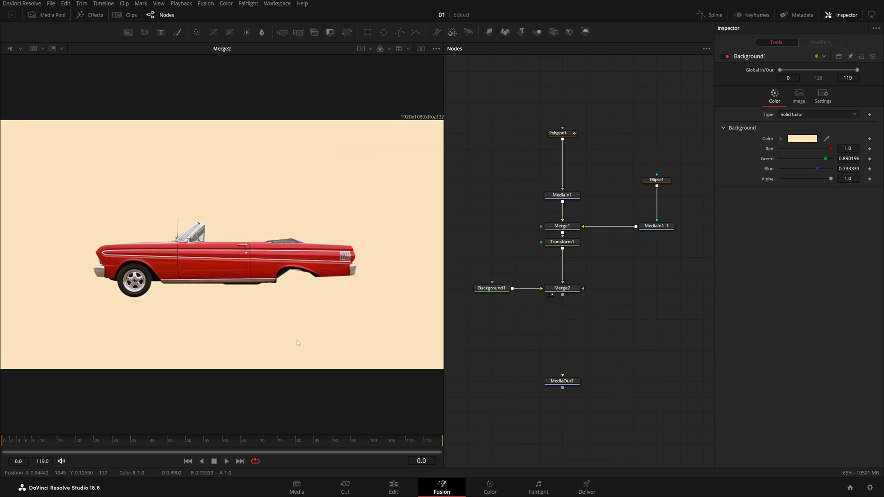
# Add a Transform node between MediaIn1_1 and Merge1, and space out Transform1 and the wheel's source and mask nodes.
pyautogui.moveTo(568, 242); pyautogui.dragTo(568, 257)
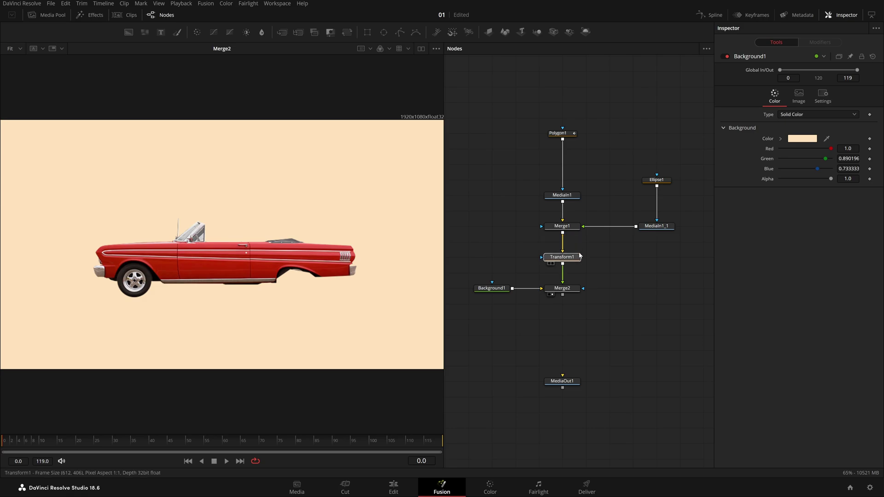
pyautogui.click(660, 227)
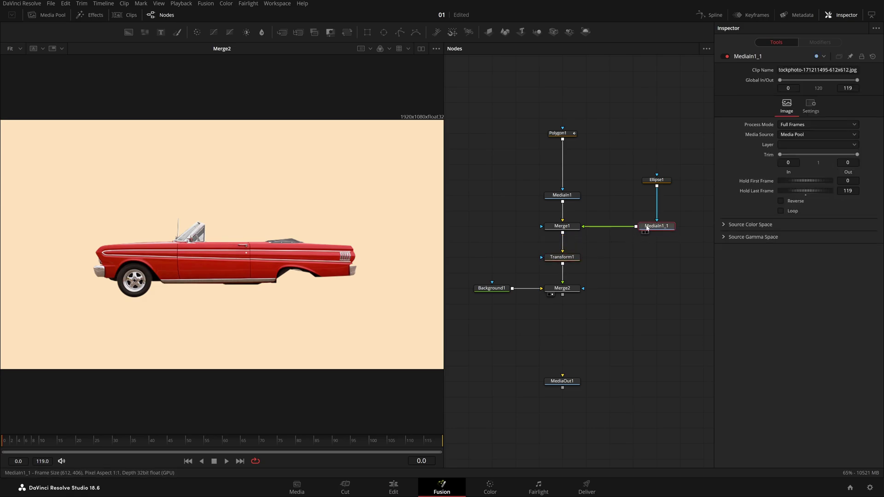
pyautogui.hotkey('shift', 'space')
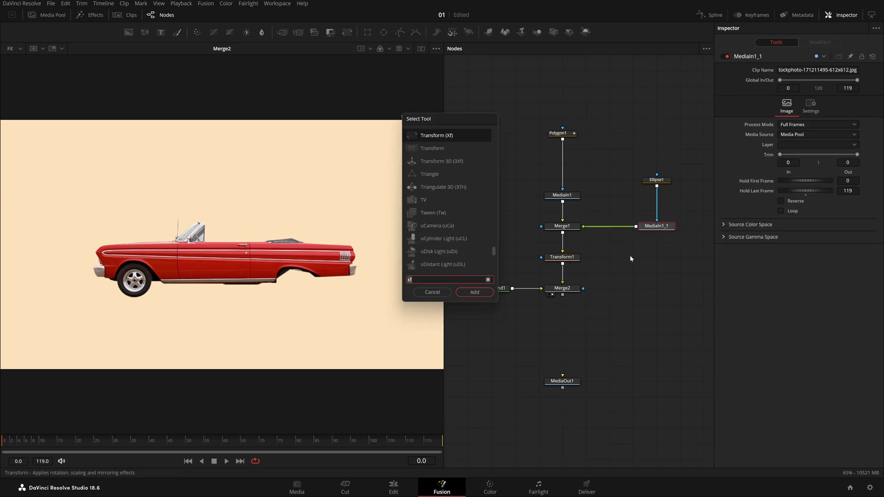
pyautogui.write('xf')
pyautogui.press('Return')
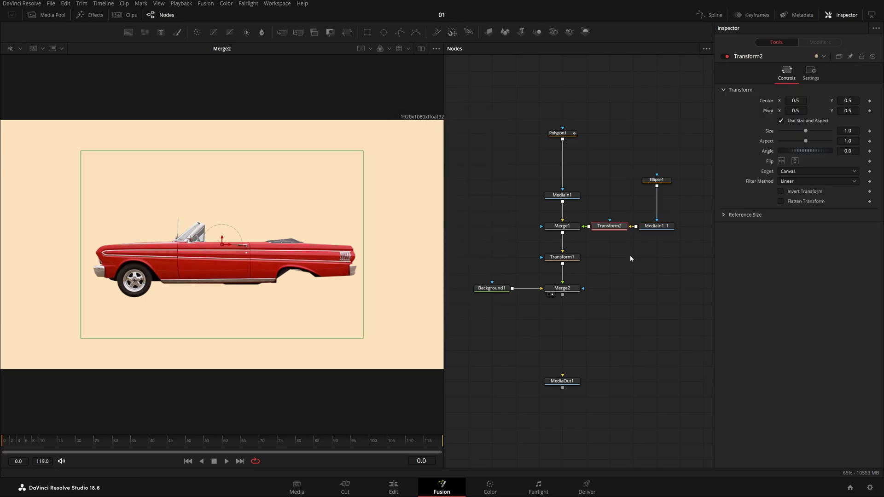
pyautogui.moveTo(631, 252); pyautogui.dragTo(644, 169)
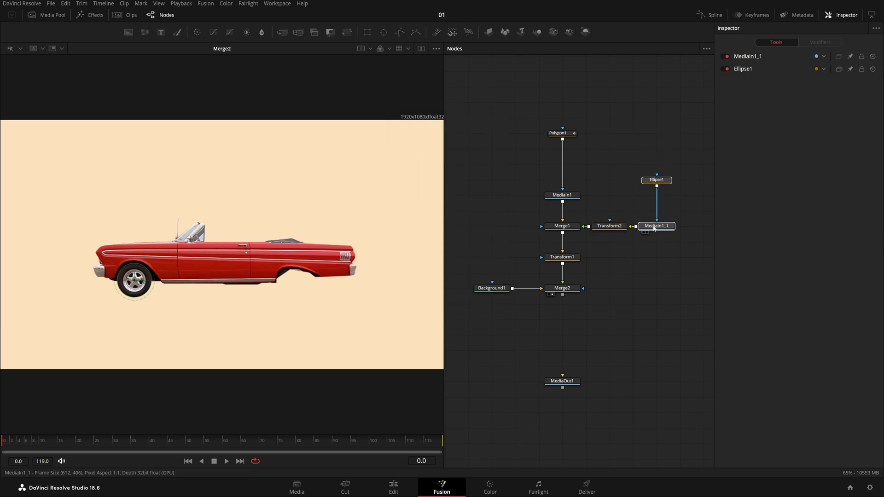
pyautogui.moveTo(647, 226); pyautogui.dragTo(692, 228)
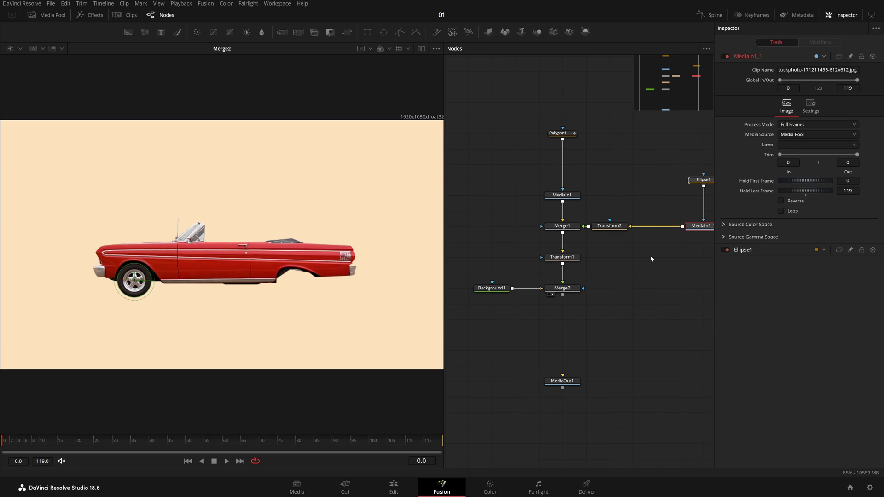
# Paste a copy of Transform2 below the original, feed it from MediaIn1_1 and display the copy's output.
pyautogui.click(614, 227)
pyautogui.hotkey('ctrl', 'v')
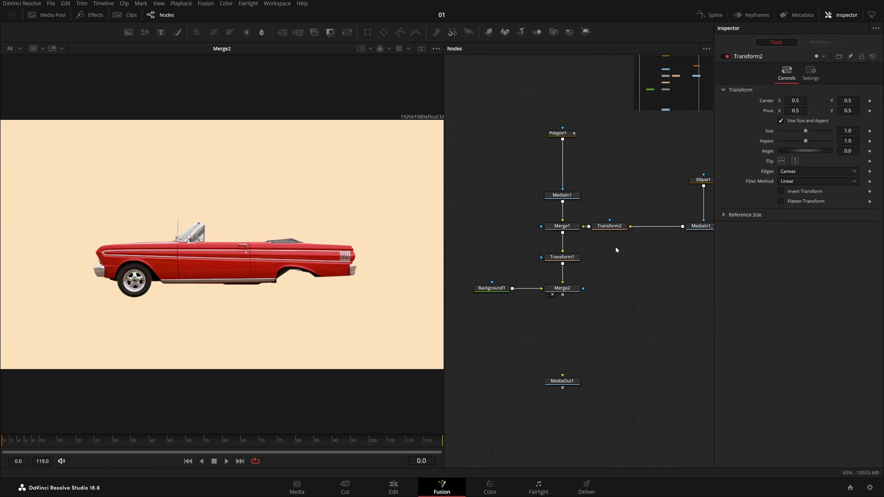
pyautogui.moveTo(682, 228); pyautogui.dragTo(417, 228)
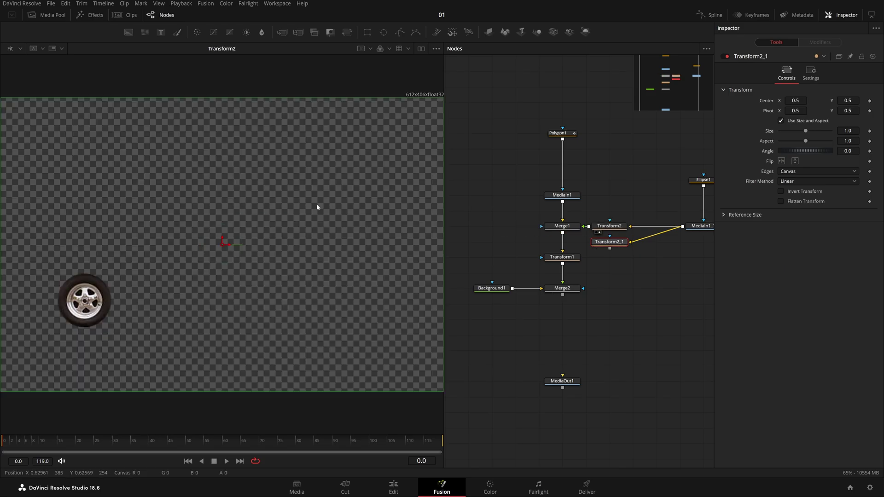
pyautogui.moveTo(609, 245); pyautogui.dragTo(195, 275)
pyautogui.moveTo(796, 101); pyautogui.dragTo(838, 101)
pyautogui.hotkey('ctrl', 'z')
# Move the wheel nodes away from Merge1 and combine Transform2 and Transform2_1 in a new displayed Merge node feeding Merge1.
pyautogui.moveTo(610, 250); pyautogui.dragTo(601, 263)
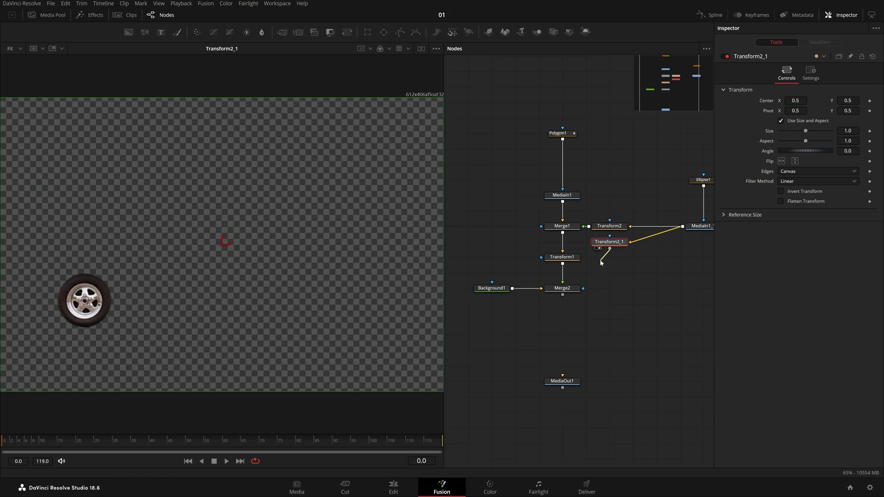
pyautogui.moveTo(683, 161); pyautogui.dragTo(525, 286)
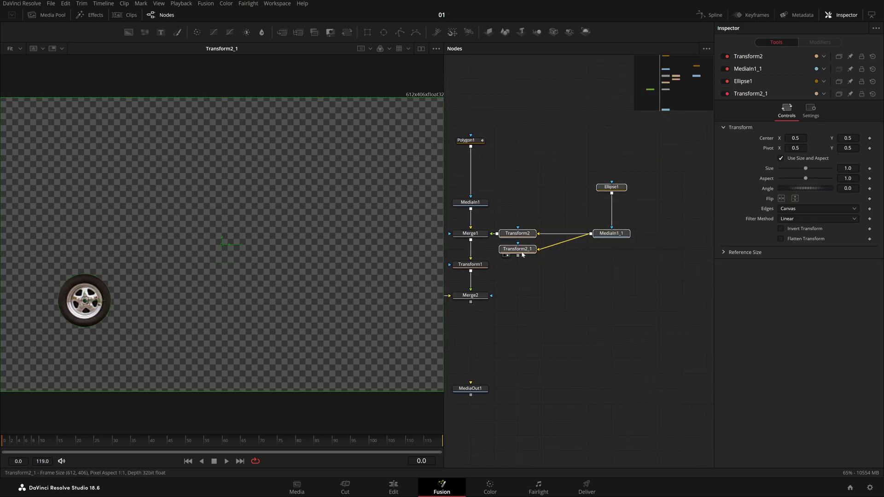
pyautogui.moveTo(529, 254); pyautogui.dragTo(567, 234)
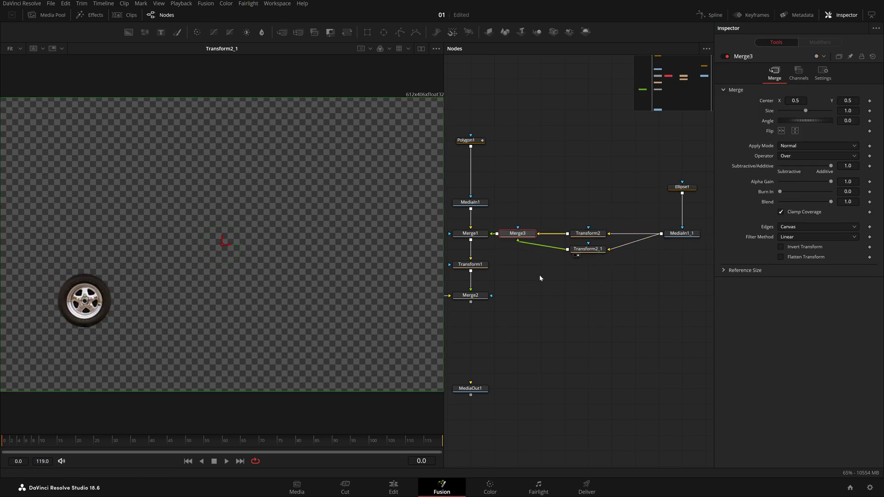
pyautogui.press('1')
# Shift the second wheel towards the rear by setting Transform2_1's centre X to 1.002, and display Merge1.
pyautogui.click(586, 249)
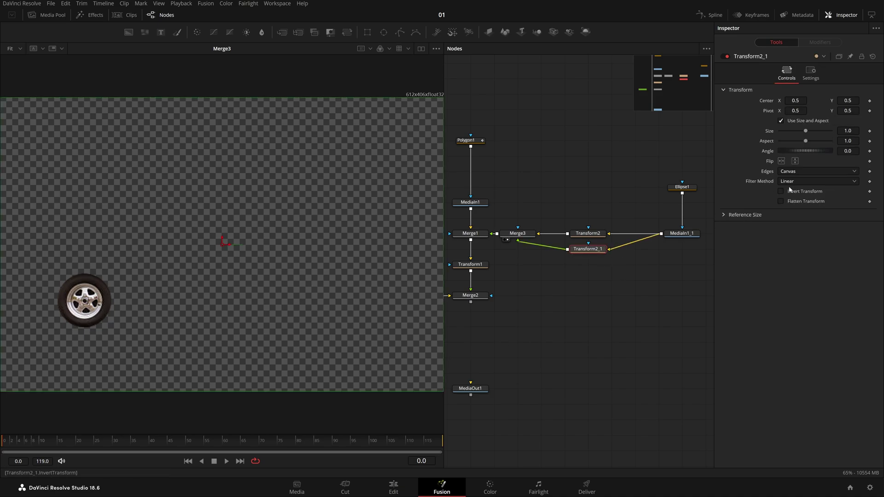
pyautogui.moveTo(802, 101); pyautogui.dragTo(847, 100)
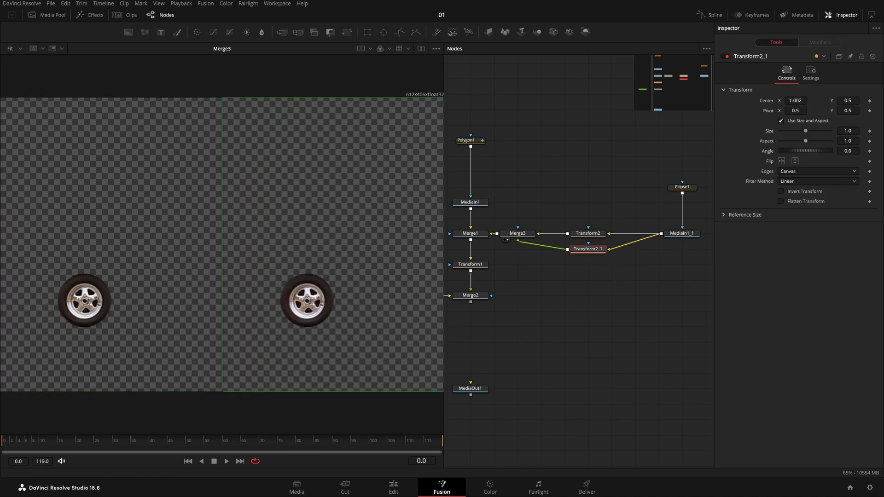
pyautogui.moveTo(477, 234); pyautogui.dragTo(287, 230)
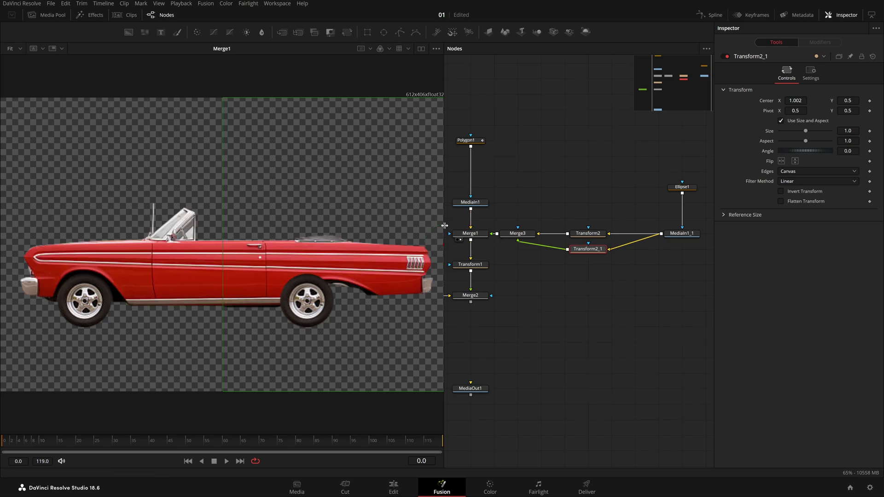
# Fit the duplicated wheel over the rear wheel by setting Transform2_1's centre to X 1.077, Y 0.497 and its size to 1.024.
pyautogui.moveTo(795, 101); pyautogui.dragTo(801, 101)
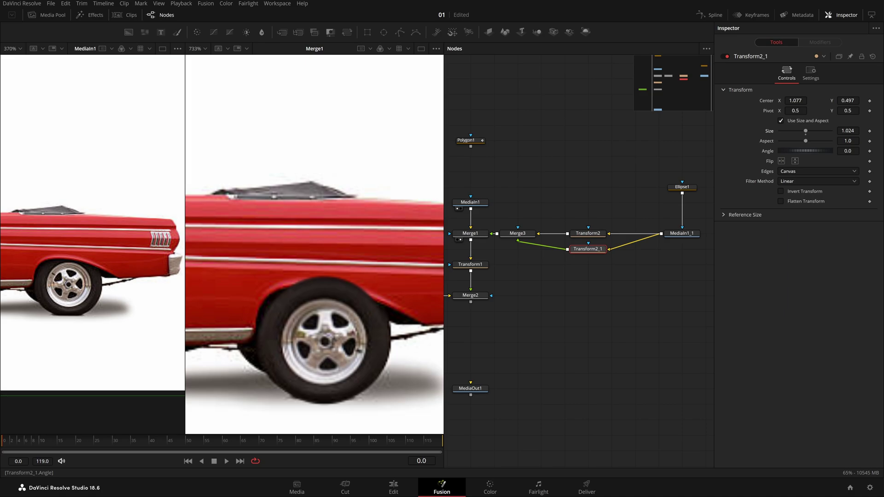
pyautogui.moveTo(848, 151)
pyautogui.mouseDown()
pyautogui.moveTo(833, 151)
pyautogui.moveTo(848, 151)
pyautogui.mouseUp()
# Insert a new Transform node between Transform2_1 and Merge3.
pyautogui.moveTo(632, 215); pyautogui.dragTo(595, 219)
pyautogui.moveTo(685, 155); pyautogui.dragTo(600, 269)
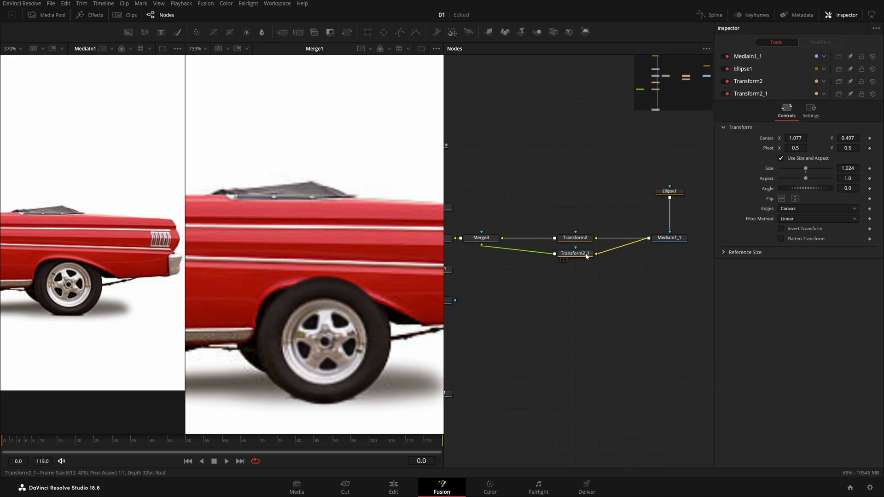
pyautogui.click(587, 255)
pyautogui.hotkey('shift', 'space')
pyautogui.write('xf')
pyautogui.press('Return')
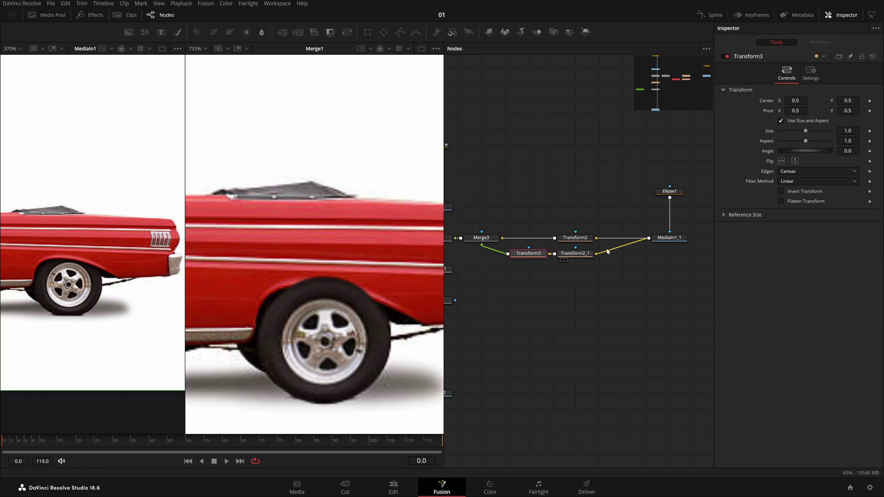
# Place Transform3's pivot on the rear wheel's hub, at X 0.759971 and Y 0.300106.
pyautogui.scroll(-2, 366, 301)
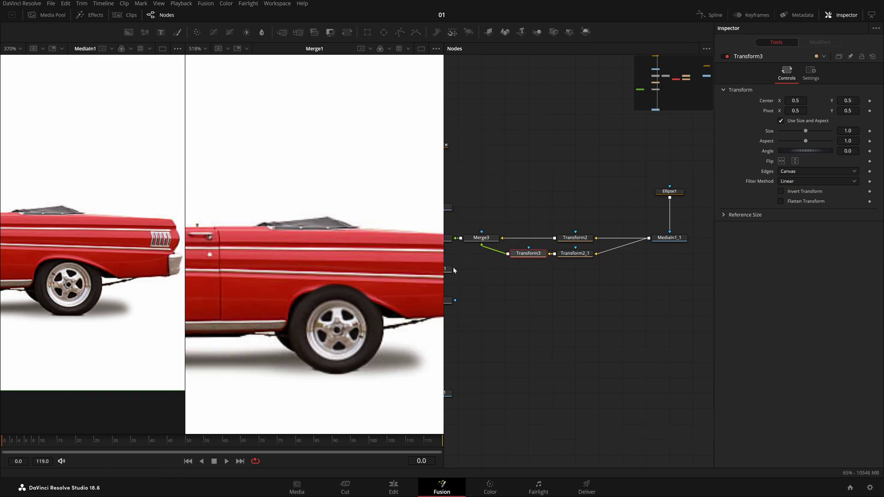
pyautogui.scroll(-2, 331, 287)
pyautogui.scroll(1, 329, 288)
pyautogui.moveTo(791, 113); pyautogui.dragTo(799, 113)
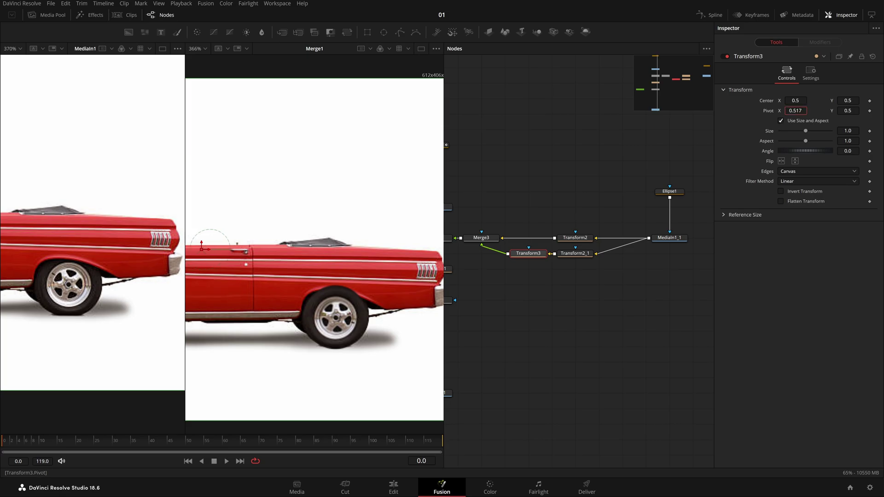
pyautogui.moveTo(201, 249); pyautogui.dragTo(337, 250)
pyautogui.scroll(6, 349, 293)
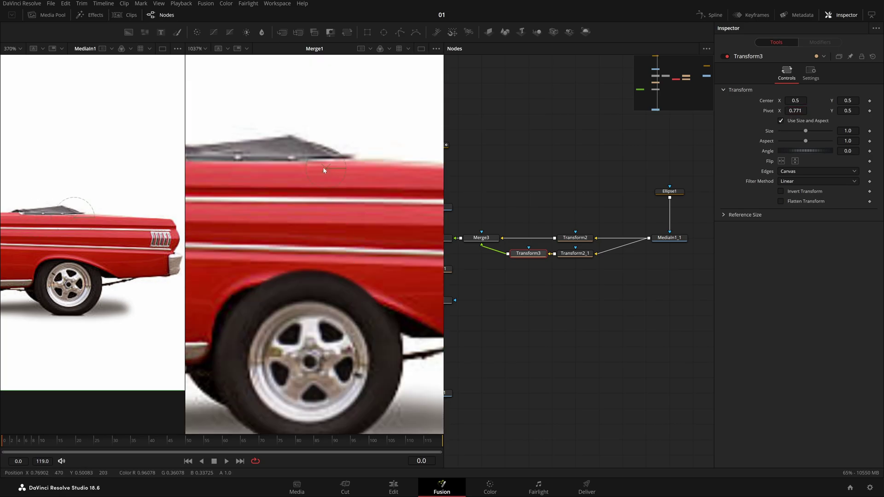
pyautogui.moveTo(325, 171); pyautogui.dragTo(310, 363)
pyautogui.scroll(-2, 310, 364)
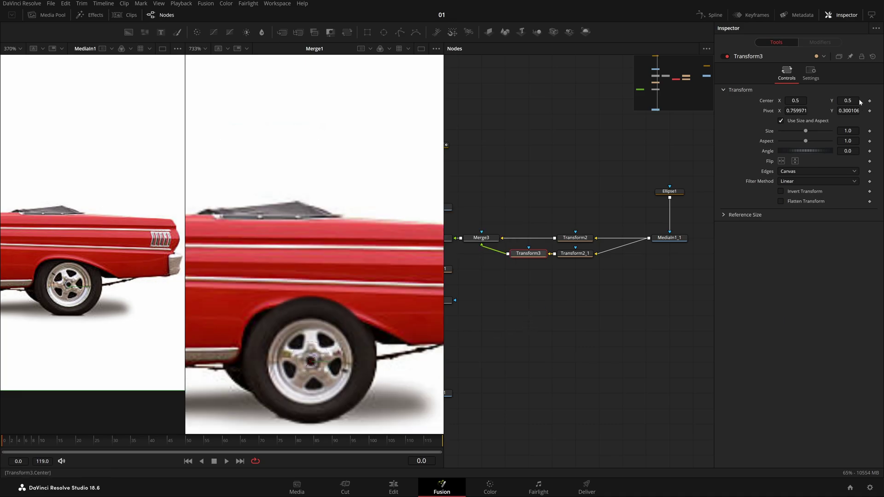
# Spin the rear wheel to an angle of 1775.8 in Transform3 and fine-tune its pivot Y to 0.300694.
pyautogui.moveTo(805, 151)
pyautogui.mouseDown()
pyautogui.moveTo(820, 151)
pyautogui.moveTo(764, 151)
pyautogui.moveTo(834, 151)
pyautogui.moveTo(811, 150)
pyautogui.mouseUp()
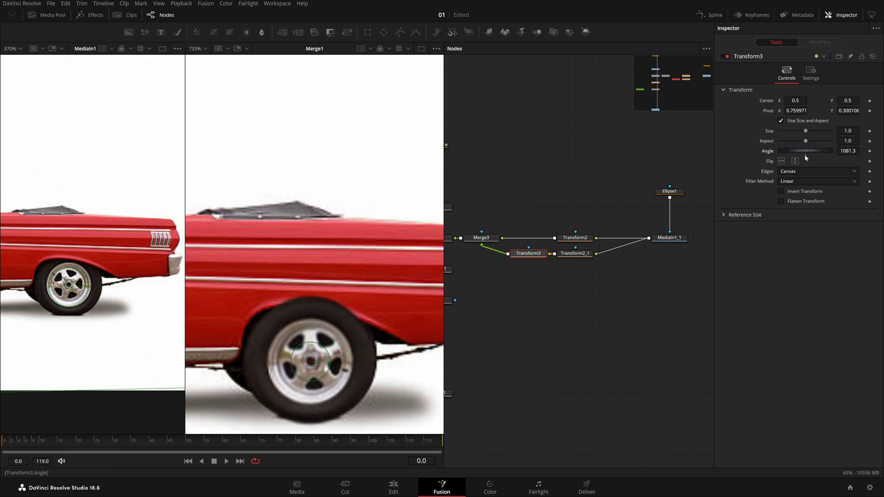
pyautogui.click(806, 155)
pyautogui.moveTo(310, 362); pyautogui.dragTo(310, 362)
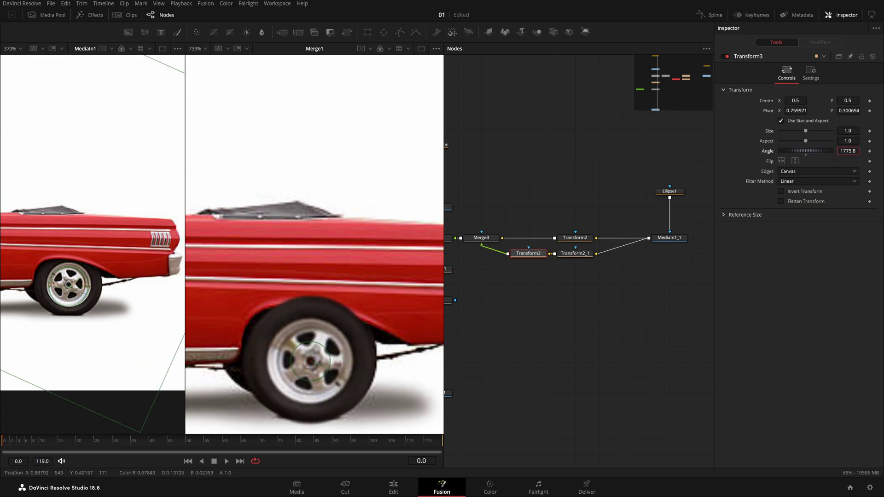
pyautogui.click(528, 353)
# Insert a Polygon mask between Ellipse1 and MediaIn1_1 and set its paint mode to Subtract.
pyautogui.moveTo(582, 317); pyautogui.dragTo(645, 373)
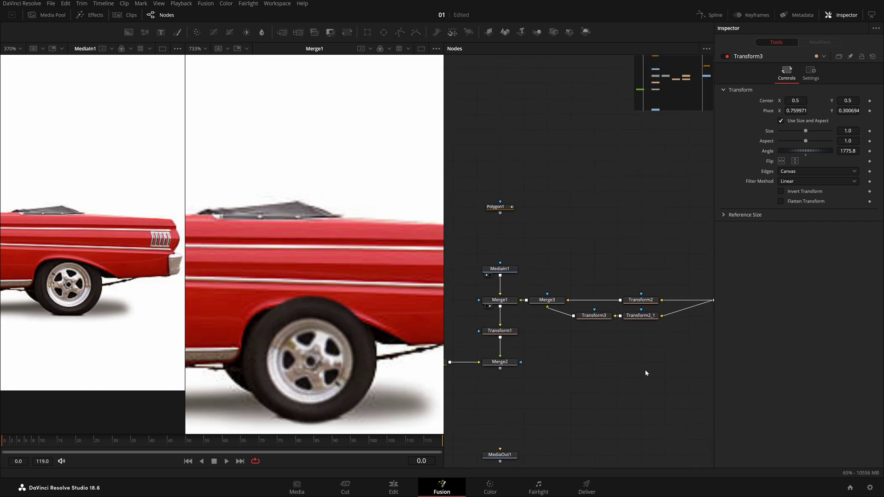
pyautogui.moveTo(627, 341); pyautogui.dragTo(532, 344)
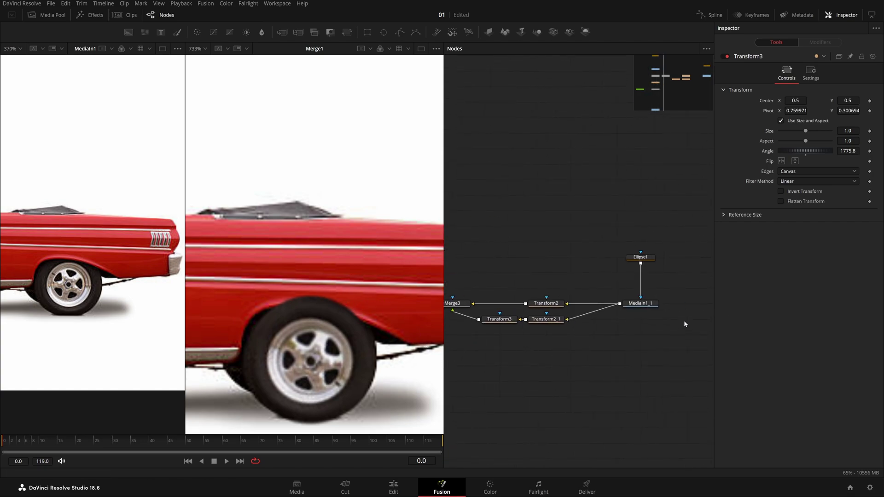
pyautogui.moveTo(680, 287); pyautogui.dragTo(588, 285)
pyautogui.click(561, 260)
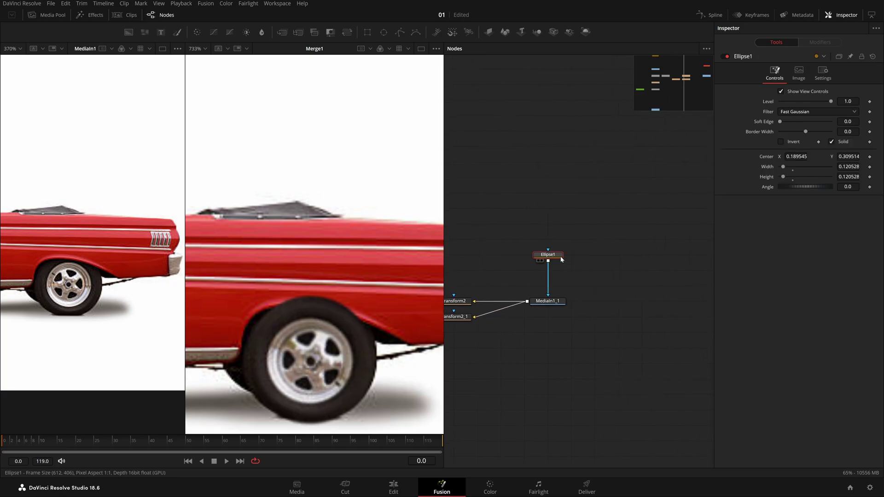
pyautogui.hotkey('shift', 'space')
pyautogui.write('poly')
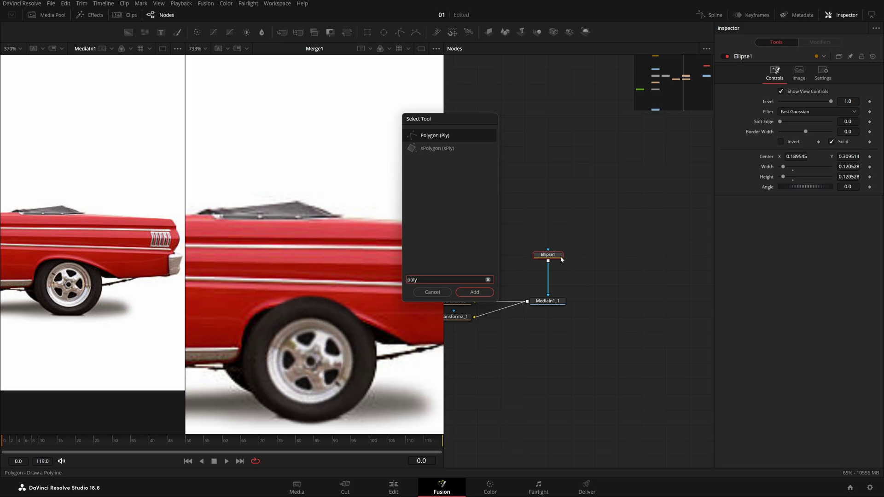
pyautogui.press('Return')
pyautogui.scroll(1, 340, 302)
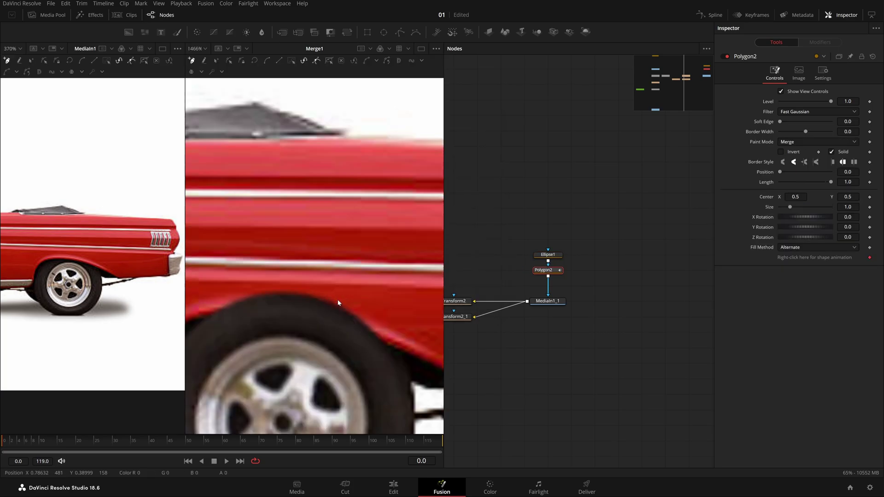
pyautogui.click(797, 142)
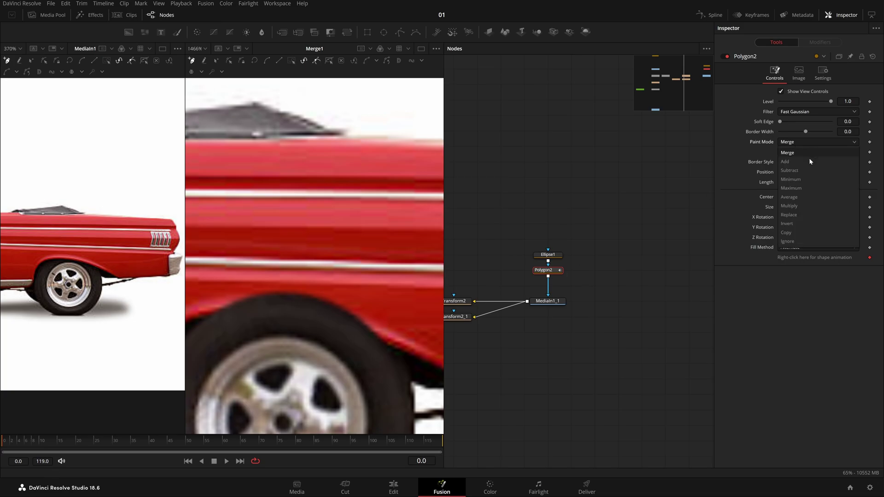
pyautogui.click(790, 170)
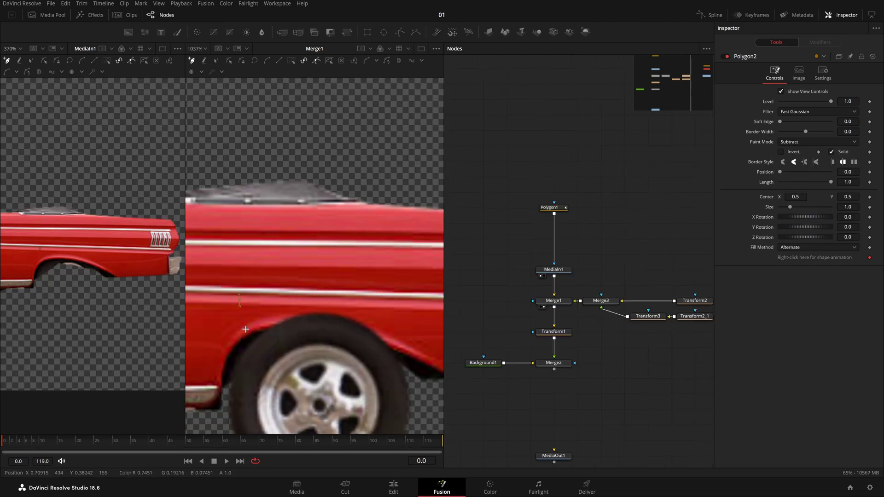
# Draw a closed Polygon2 shape following the rear wheel arch and enclosing the bodywork above the tyre.
pyautogui.click(246, 334)
pyautogui.moveTo(312, 322); pyautogui.dragTo(356, 323)
pyautogui.moveTo(413, 353); pyautogui.dragTo(349, 339)
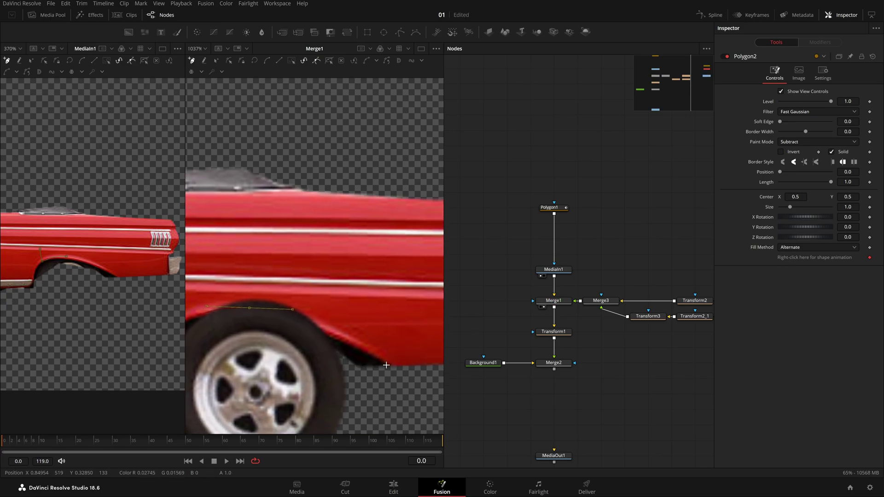
pyautogui.click(359, 361)
pyautogui.click(379, 363)
pyautogui.moveTo(346, 340); pyautogui.dragTo(374, 347)
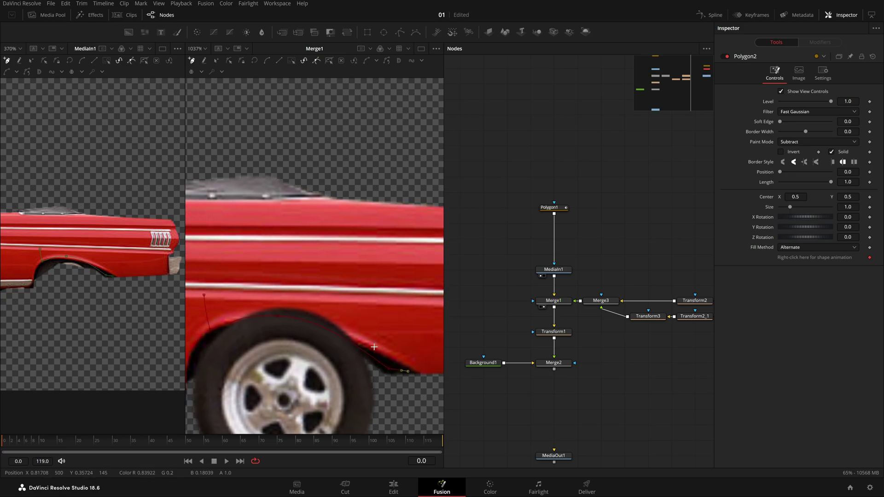
pyautogui.scroll(-2, 374, 347)
pyautogui.click(410, 311)
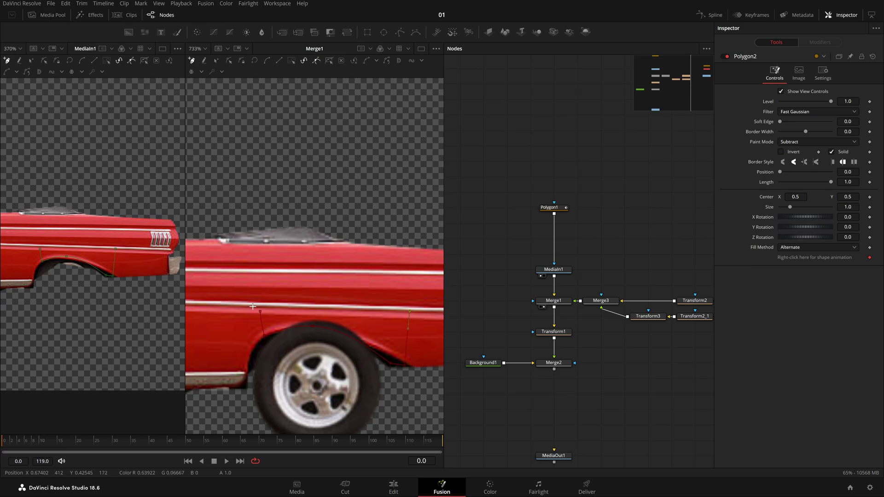
pyautogui.click(261, 312)
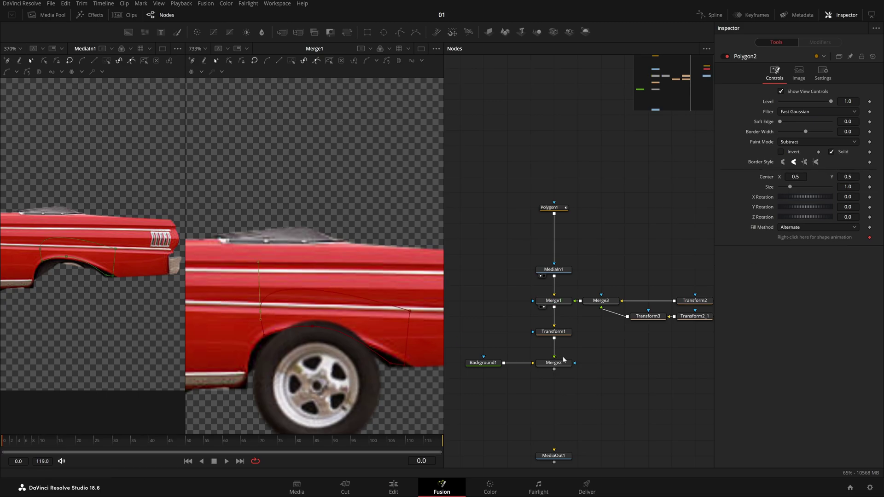
# Display Merge3, move Polygon2 from the wheel's source to Merge3's mask input, and invert the mask.
pyautogui.moveTo(565, 360); pyautogui.dragTo(474, 357)
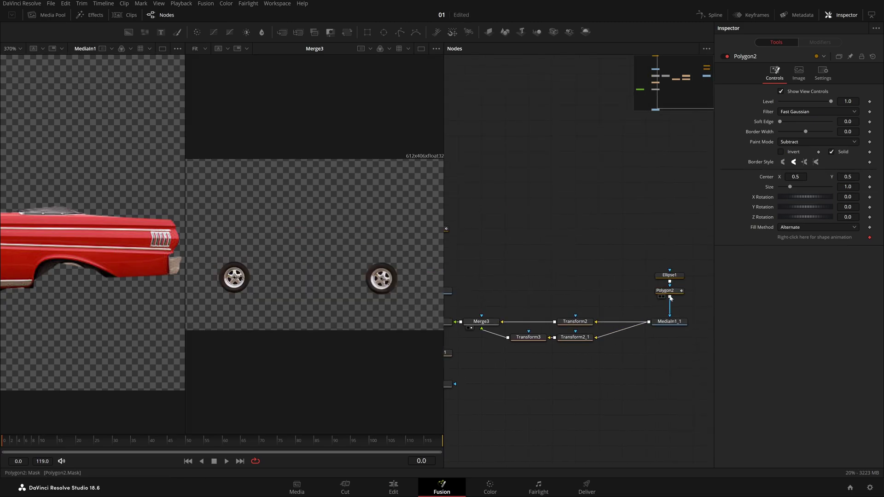
pyautogui.moveTo(677, 293); pyautogui.dragTo(487, 325)
pyautogui.moveTo(566, 296); pyautogui.dragTo(599, 300)
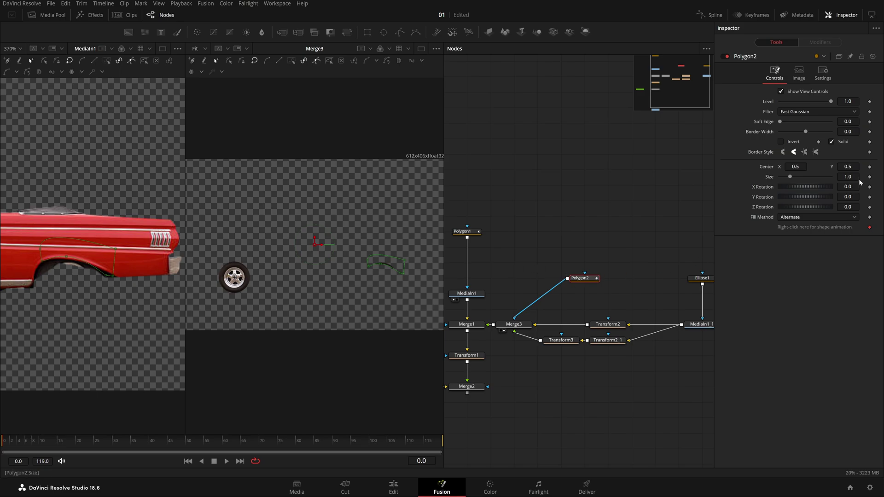
pyautogui.click(794, 144)
pyautogui.click(647, 212)
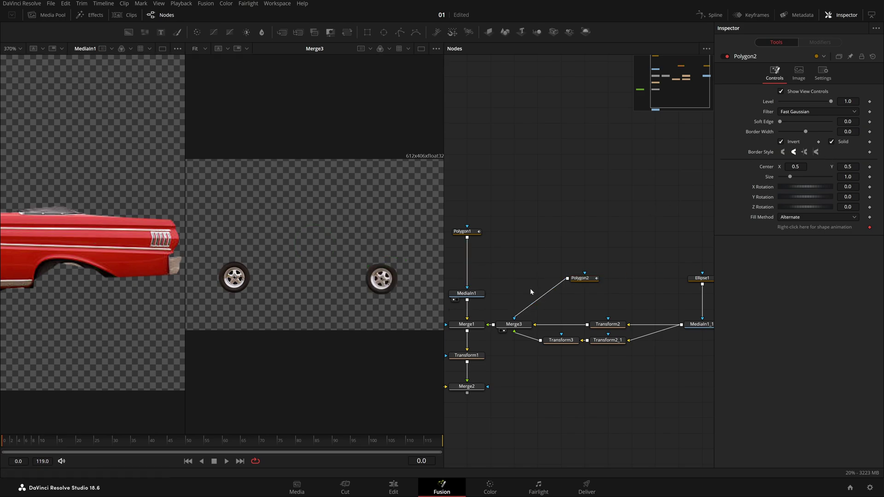
# Display Merge2 in a single viewer.
pyautogui.moveTo(470, 386); pyautogui.dragTo(306, 343)
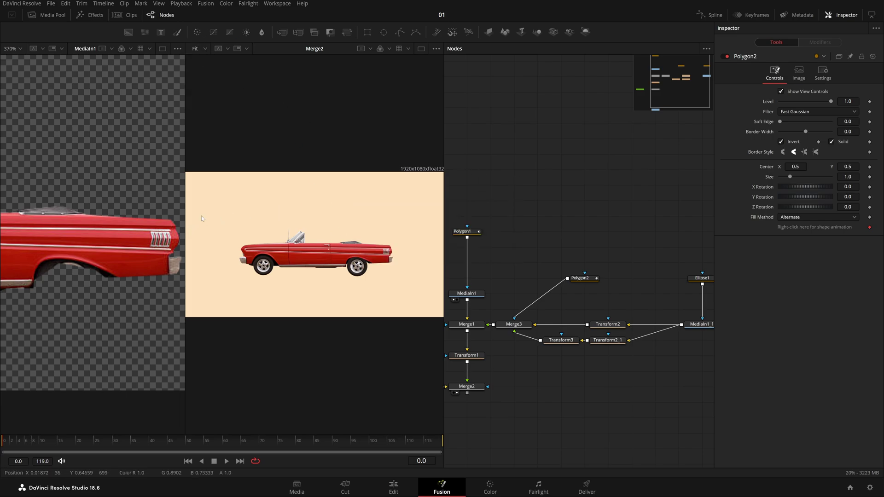
pyautogui.click(421, 49)
pyautogui.scroll(8, 281, 254)
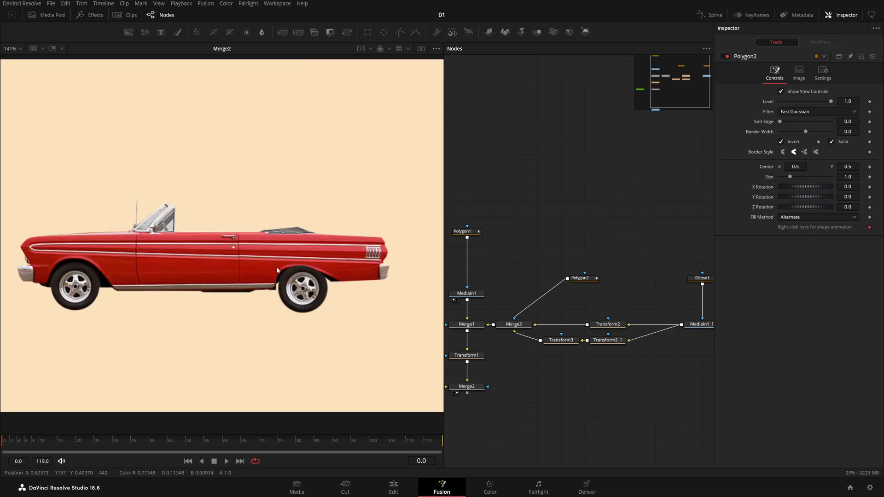
# Adjust Polygon2's points along the rear wheel arch, smooth them, and reshape the curve to match the fender edge.
pyautogui.click(582, 278)
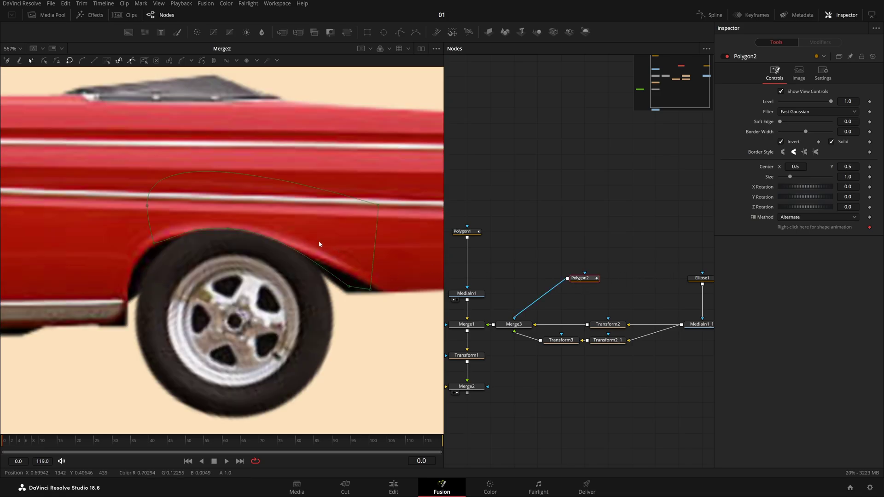
pyautogui.scroll(2, 318, 241)
pyautogui.moveTo(192, 225)
pyautogui.mouseDown()
pyautogui.moveTo(192, 249)
pyautogui.moveTo(192, 238)
pyautogui.moveTo(204, 237)
pyautogui.moveTo(188, 236)
pyautogui.mouseUp()
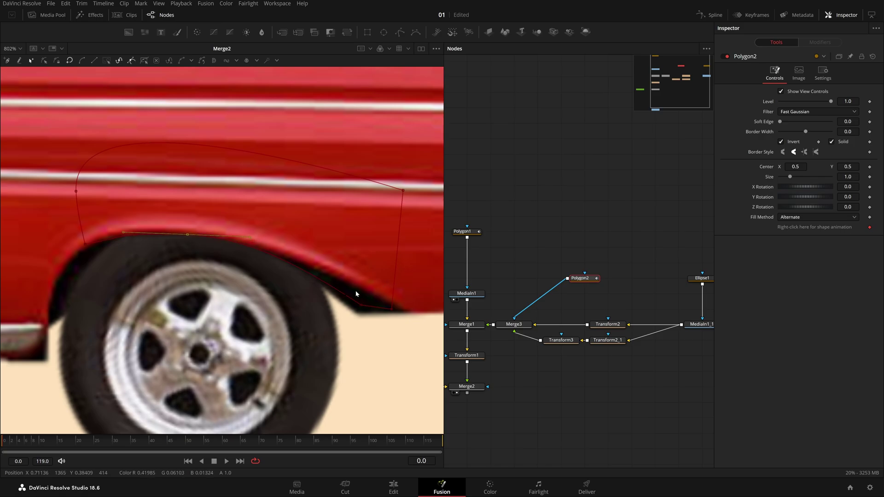
pyautogui.moveTo(362, 304); pyautogui.dragTo(367, 296)
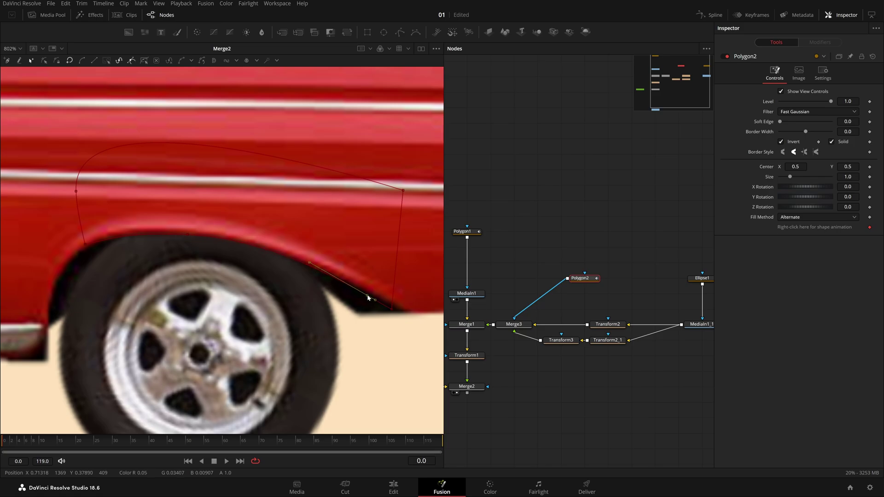
pyautogui.click(85, 243)
pyautogui.moveTo(256, 223); pyautogui.dragTo(30, 299)
pyautogui.hotkey('shift', 's')
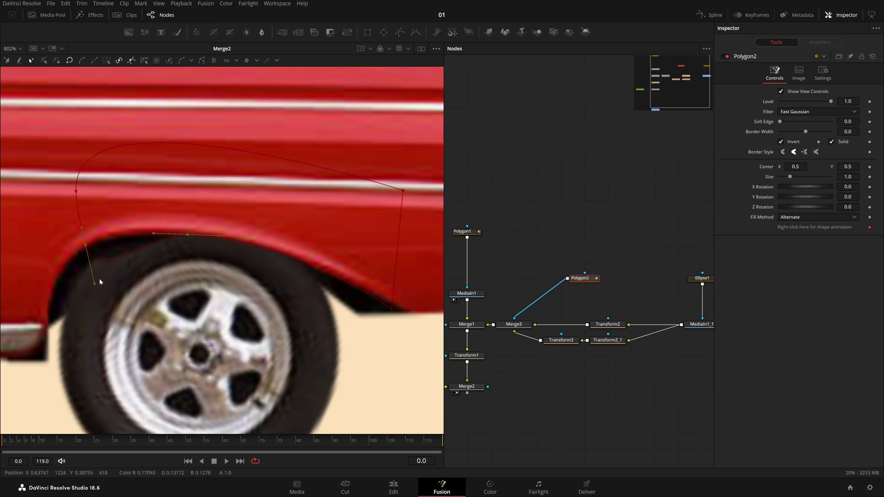
pyautogui.moveTo(99, 279); pyautogui.dragTo(115, 231)
pyautogui.hotkey('ctrl', 'shift', 'a')
pyautogui.hotkey('ctrl', 'f')
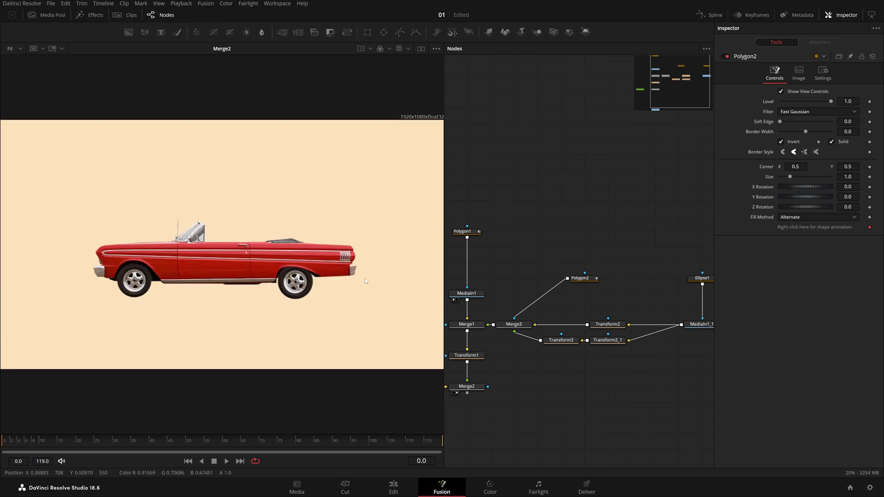
# Rotate the rear wheel with Transform3, setting the angle to 2892.7.
pyautogui.scroll(6, 365, 278)
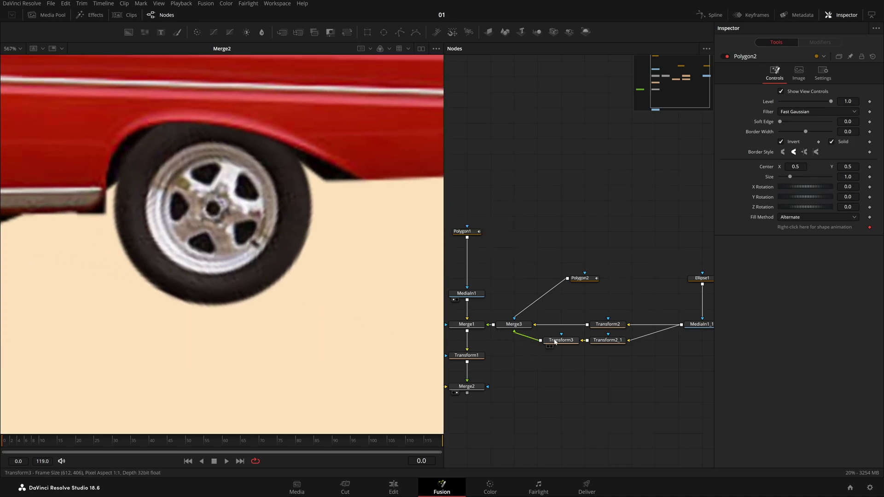
pyautogui.click(556, 341)
pyautogui.moveTo(806, 151); pyautogui.dragTo(877, 150)
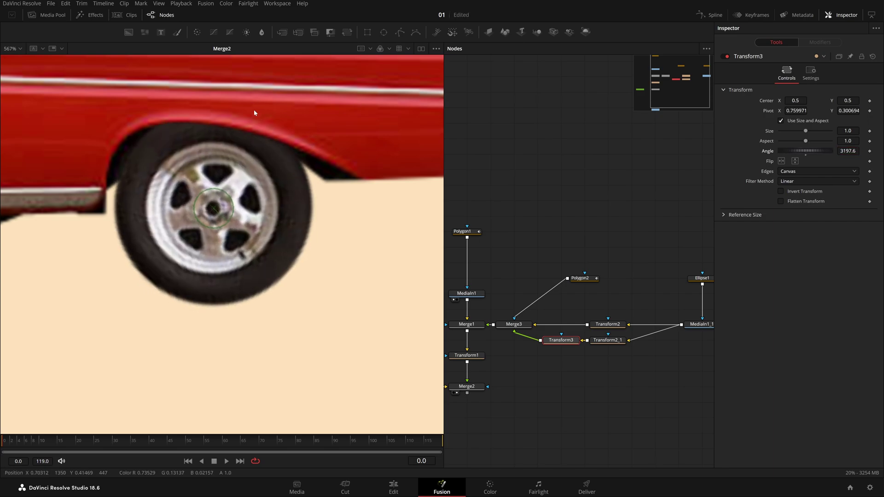
pyautogui.scroll(3, 304, 193)
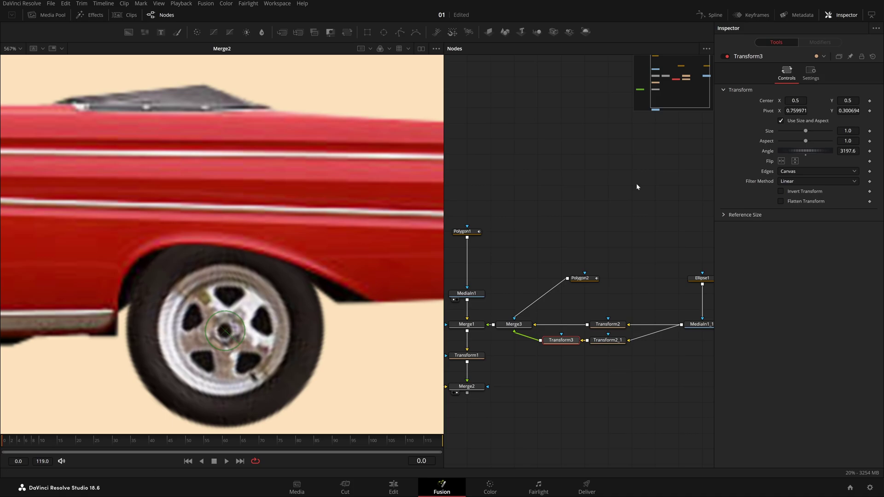
pyautogui.moveTo(849, 151); pyautogui.dragTo(824, 161)
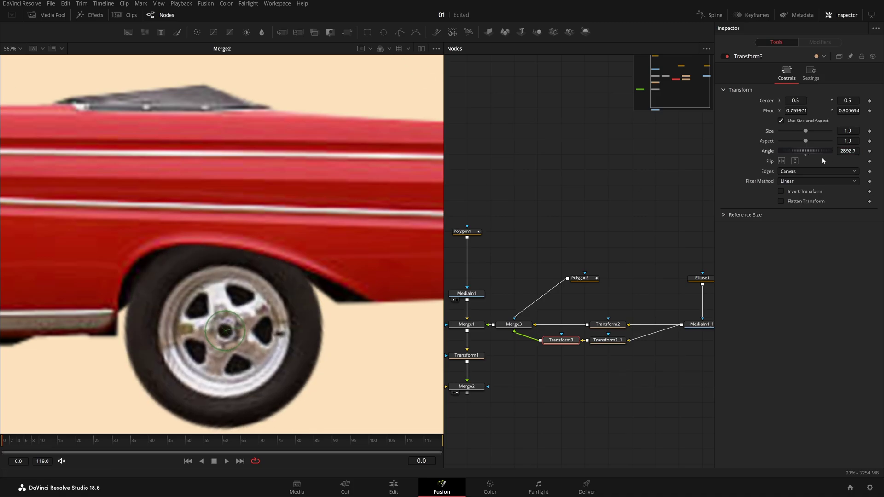
# Paste a Transform node after Transform2 and move its pivot onto the front wheel's hub, about X 0.19 and Y 0.309.
pyautogui.click(618, 325)
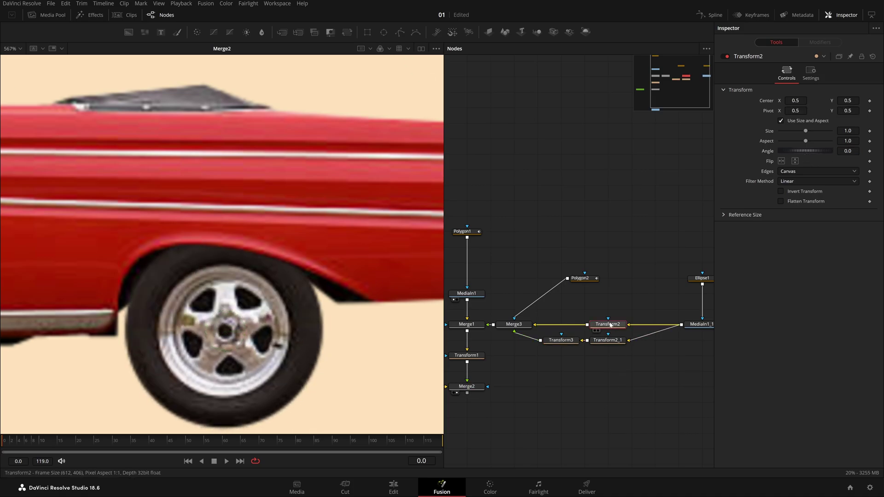
pyautogui.hotkey('ctrl', 'v')
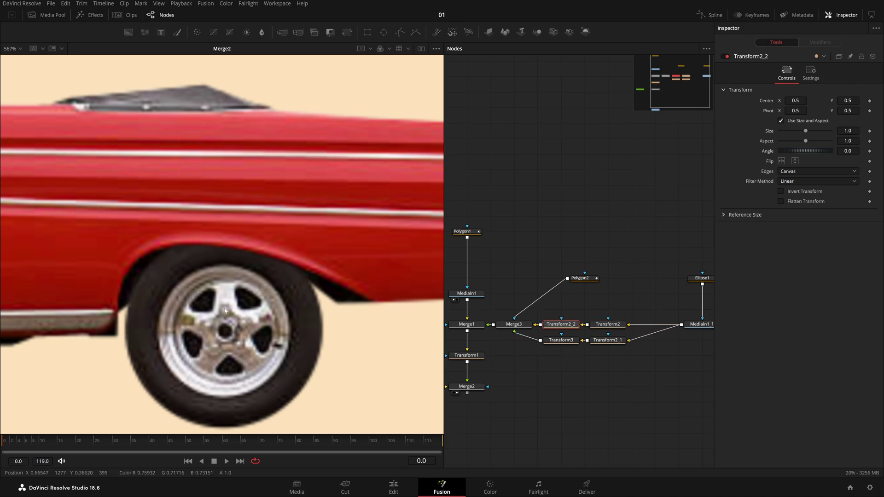
pyautogui.scroll(-5, 223, 316)
pyautogui.moveTo(223, 315); pyautogui.dragTo(435, 304)
pyautogui.scroll(3, 347, 305)
pyautogui.moveTo(797, 111); pyautogui.dragTo(661, 111)
pyautogui.moveTo(314, 274); pyautogui.dragTo(402, 273)
pyautogui.scroll(3, 290, 207)
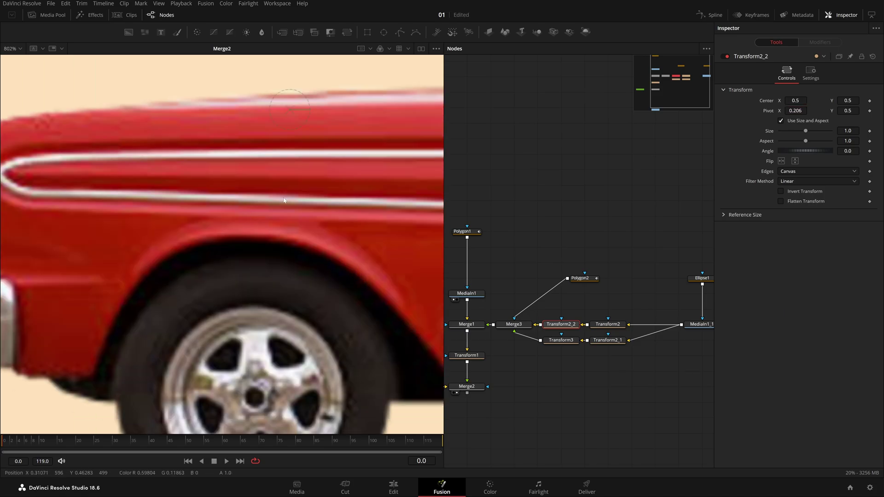
pyautogui.moveTo(290, 109); pyautogui.dragTo(254, 396)
pyautogui.scroll(-1, 272, 336)
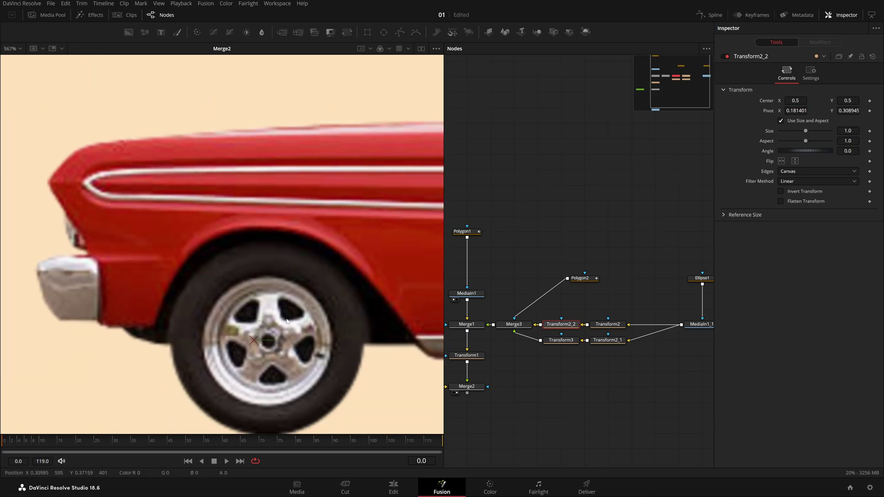
pyautogui.moveTo(255, 343); pyautogui.dragTo(263, 345)
# Test the front wheel's rotation about its hub with Transform2_2 and reset the angle to 0.
pyautogui.moveTo(808, 151); pyautogui.dragTo(813, 156)
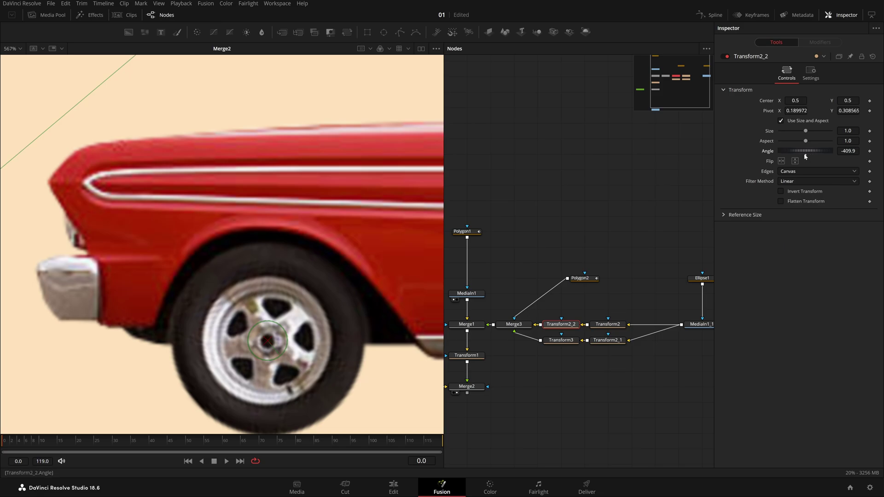
pyautogui.click(805, 156)
pyautogui.click(552, 236)
# Select Transform3 and Transform2_2 together and expand the controls of both nodes.
pyautogui.moveTo(571, 309); pyautogui.dragTo(551, 372)
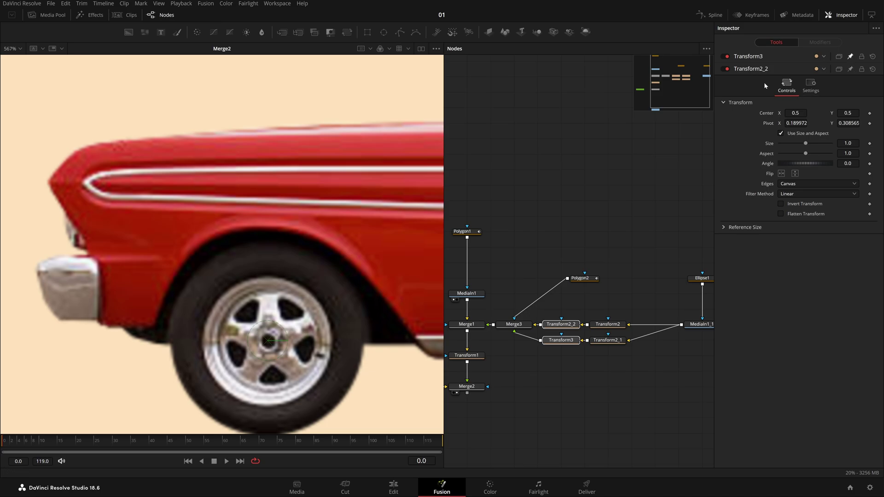
pyautogui.click(751, 56)
pyautogui.click(761, 228)
pyautogui.click(648, 232)
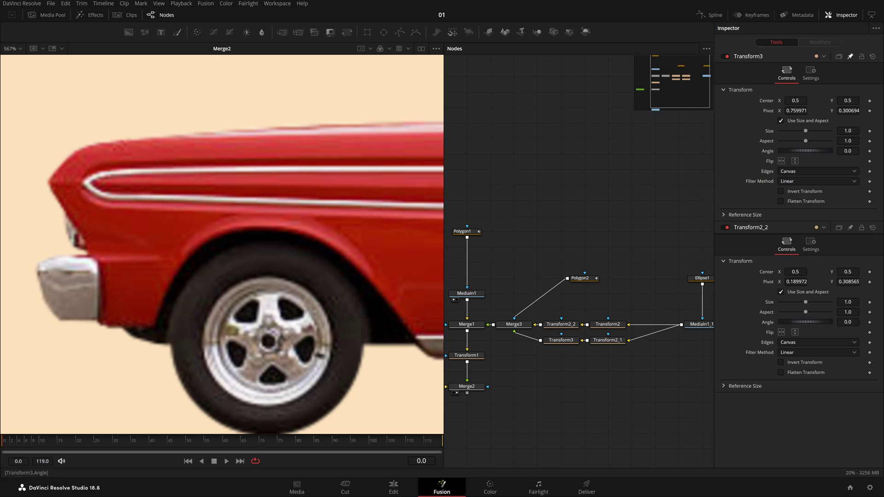
# Link Transform3's angle to the front wheel's rotation with the expression Transform2_2.Angle.
pyautogui.doubleClick(848, 151)
pyautogui.press('Return')
pyautogui.click(796, 282)
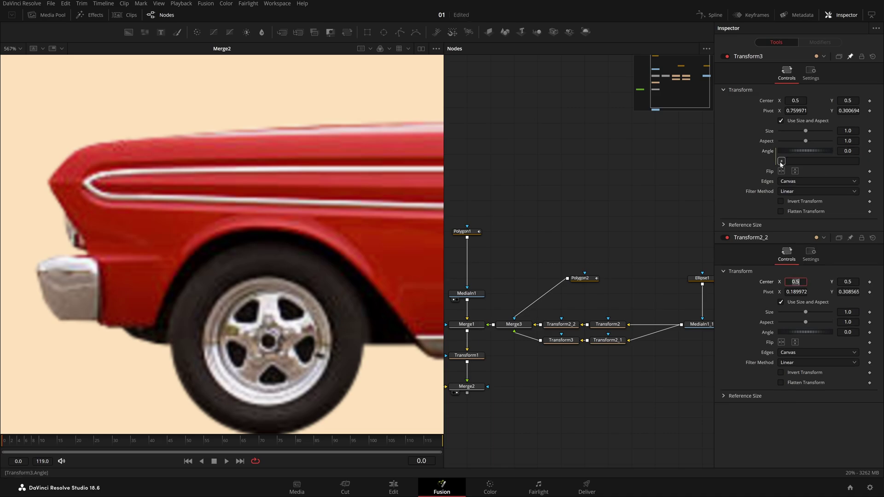
pyautogui.click(781, 162)
pyautogui.moveTo(733, 190); pyautogui.dragTo(773, 336)
pyautogui.press('Return')
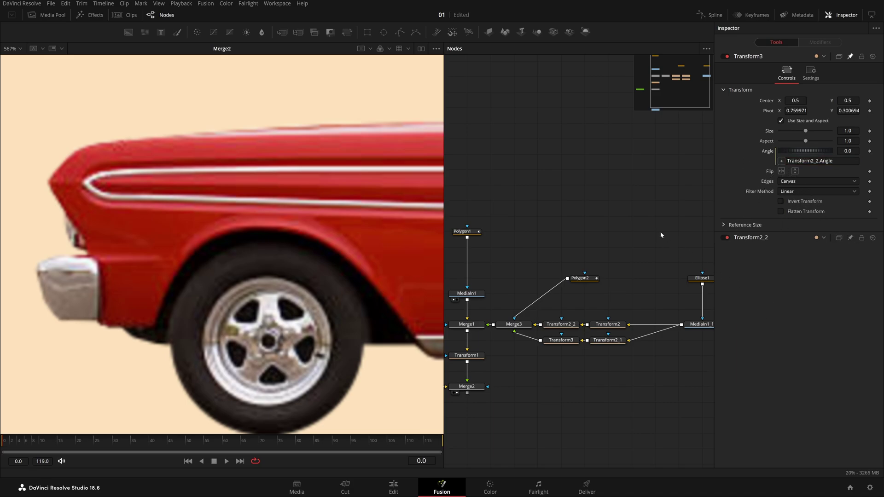
pyautogui.click(760, 238)
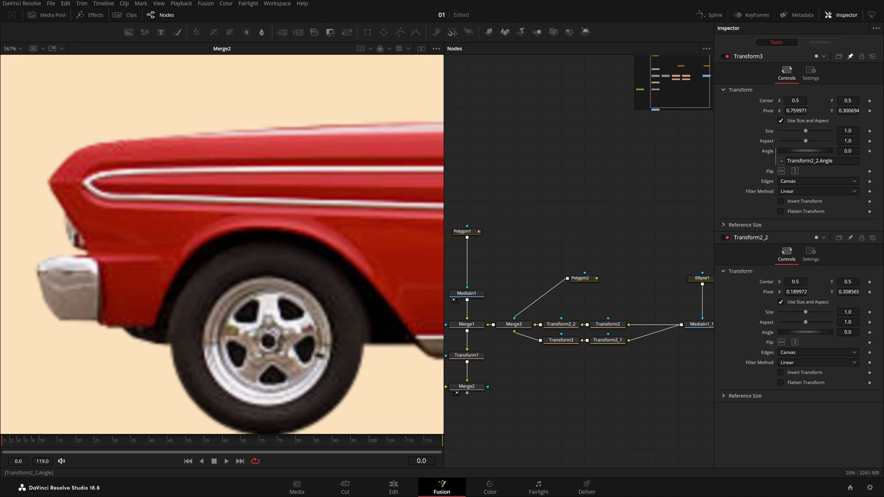
# Keyframe Transform2_2's angle from 0 at frame 0 to 720 at frame 119, and play the animation.
pyautogui.hotkey('ctrl', 'f')
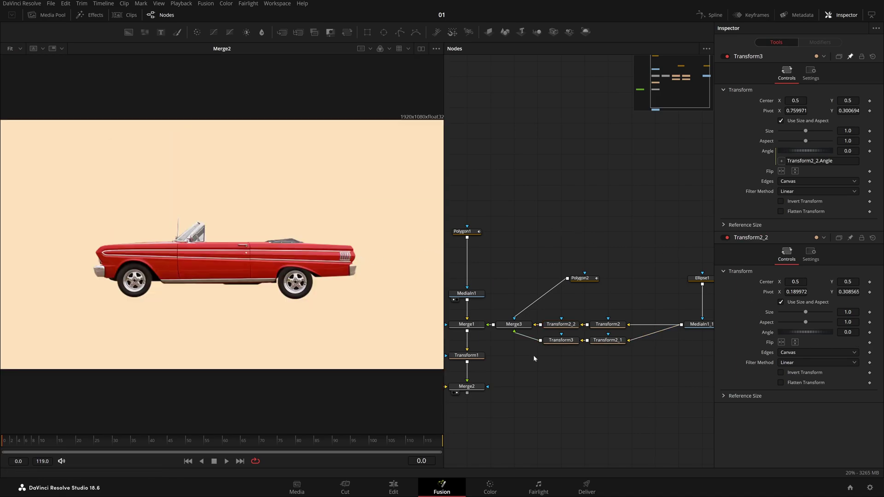
pyautogui.click(579, 325)
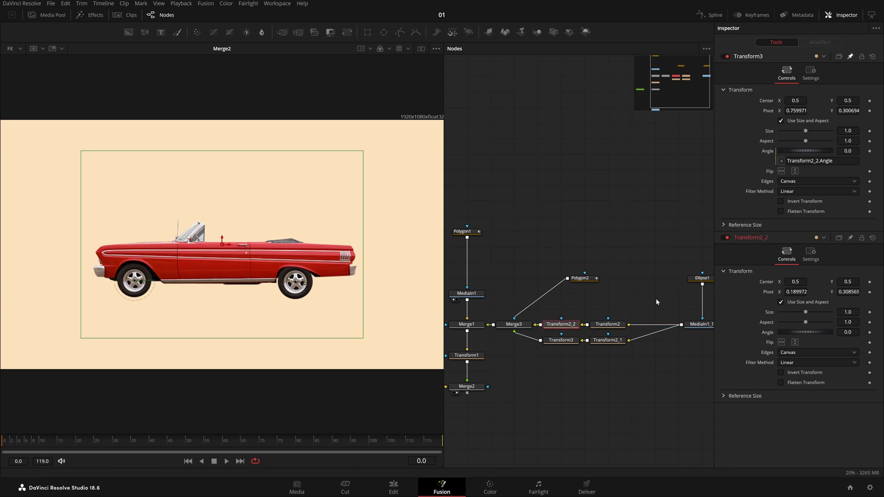
pyautogui.click(590, 279)
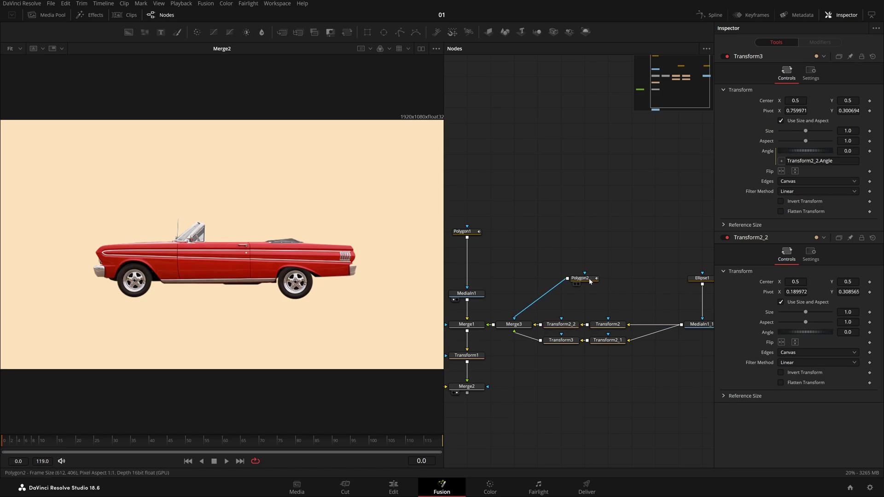
pyautogui.click(568, 328)
pyautogui.moveTo(848, 151); pyautogui.dragTo(882, 152)
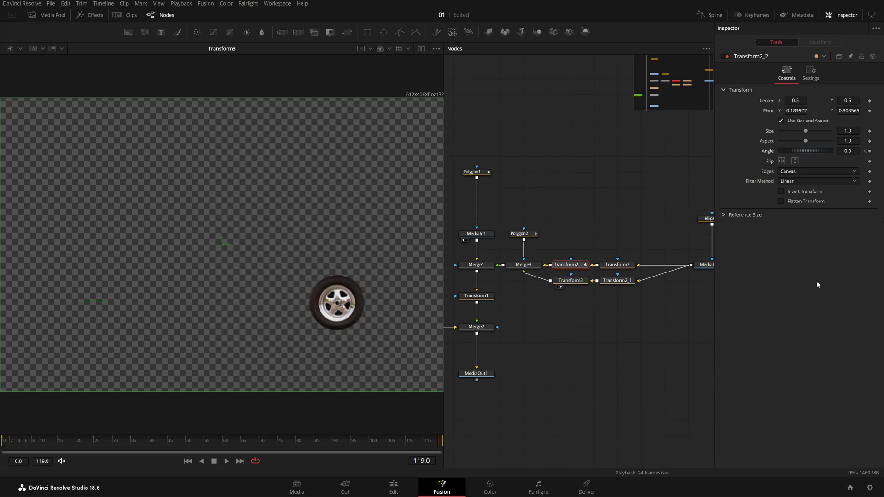
pyautogui.moveTo(806, 151); pyautogui.dragTo(818, 151)
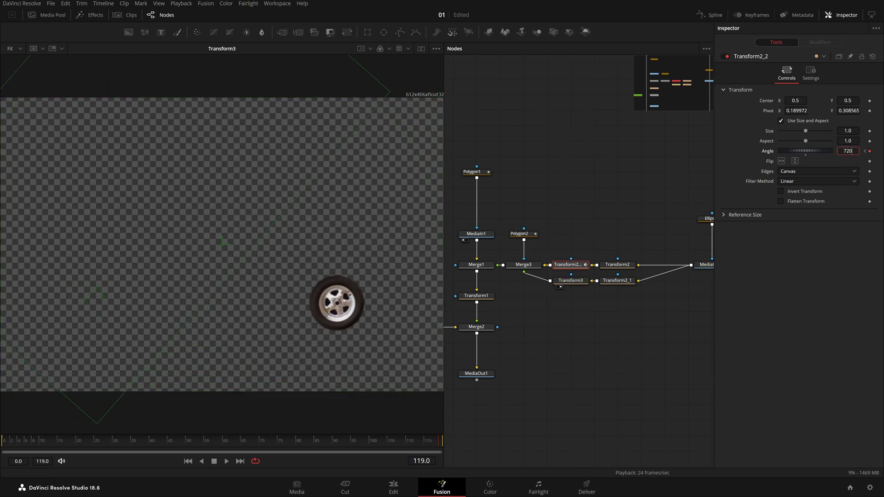
pyautogui.press('Tab')
pyautogui.click(620, 221)
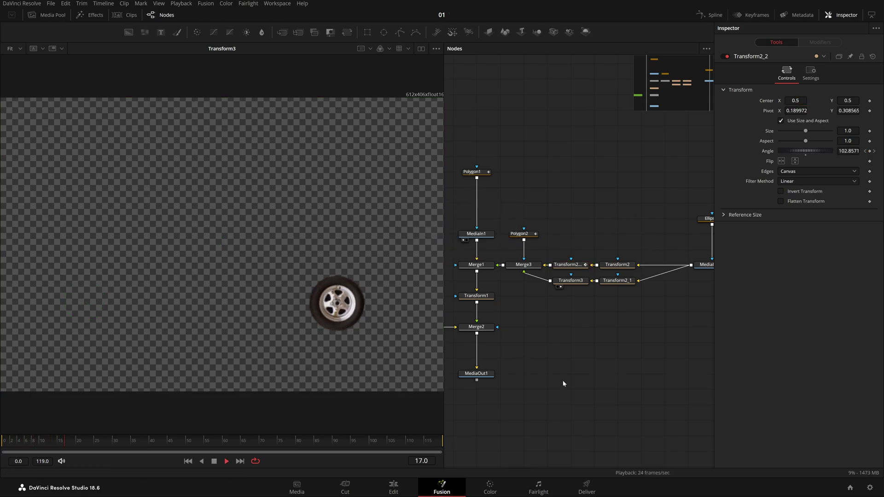
# Display MediaOut1 and desaturate the car with a Brightness Contrast node inserted after Merge1.
pyautogui.moveTo(476, 374); pyautogui.dragTo(315, 343)
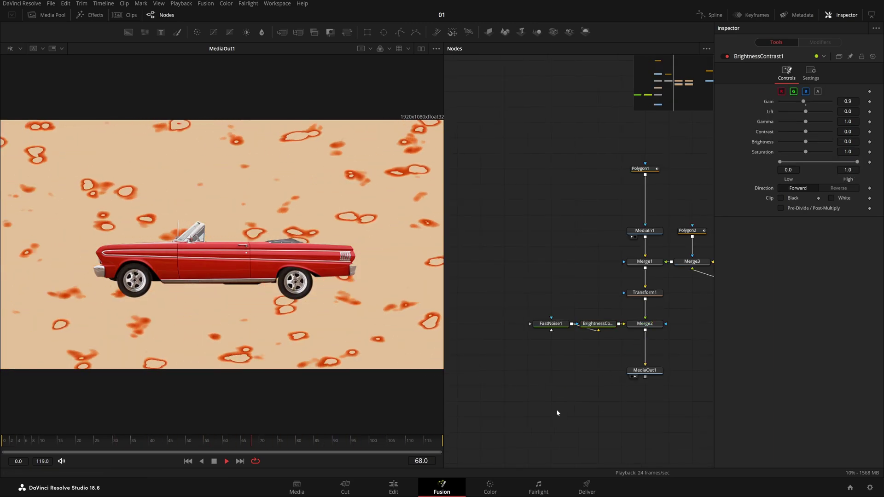
pyautogui.moveTo(666, 339); pyautogui.dragTo(603, 325)
pyautogui.click(573, 286)
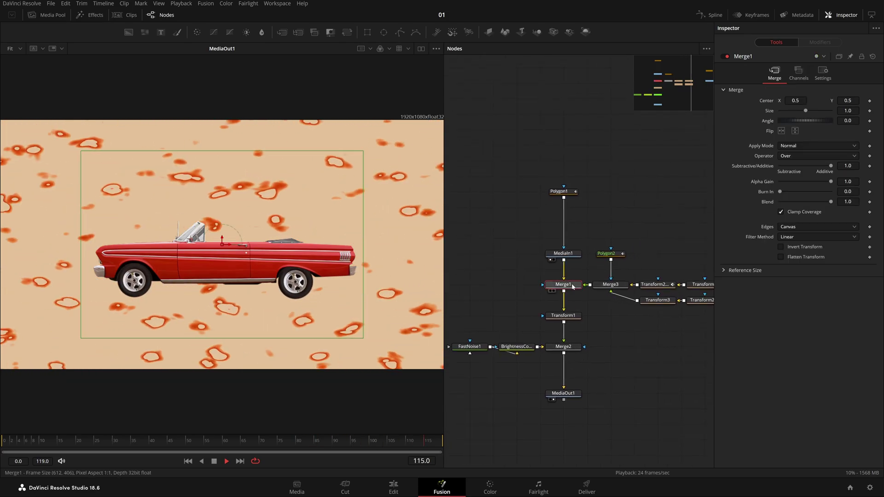
pyautogui.hotkey('shift', 'space')
pyautogui.write('bc')
pyautogui.press('Return')
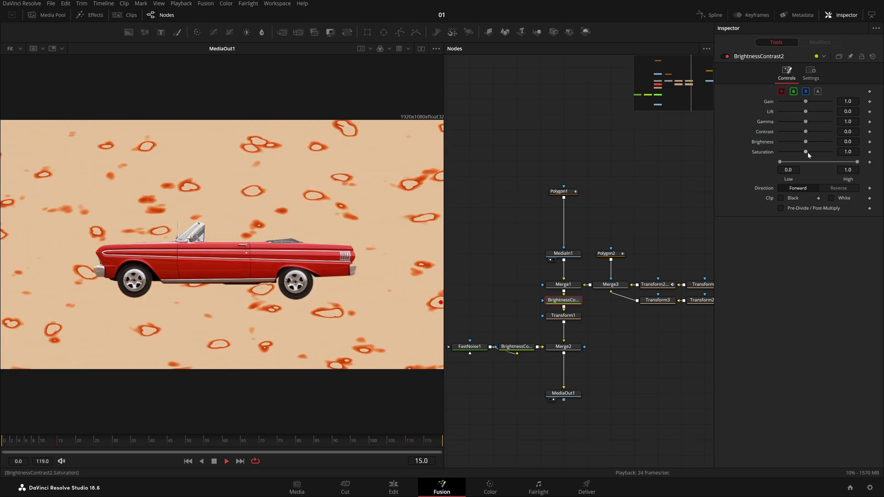
# Make room before MediaOut1 and insert a Glow node after Merge2 with Glow 0.4 and Blend 0.1.
pyautogui.moveTo(563, 394); pyautogui.dragTo(564, 424)
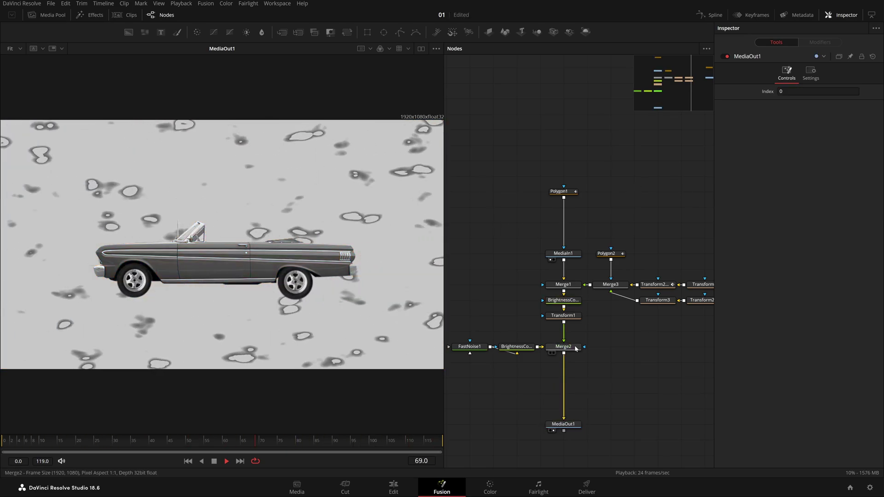
pyautogui.click(576, 349)
pyautogui.hotkey('shift', 'space')
pyautogui.write('glo')
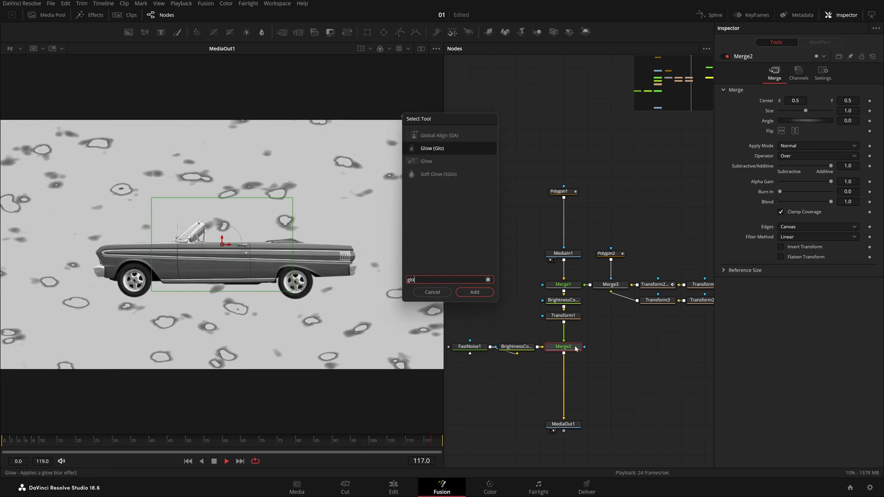
pyautogui.press('Return')
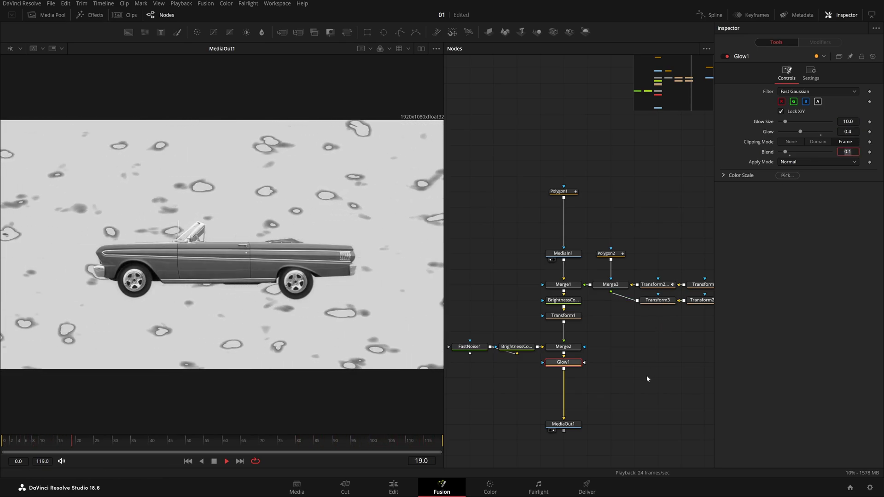
pyautogui.click(611, 380)
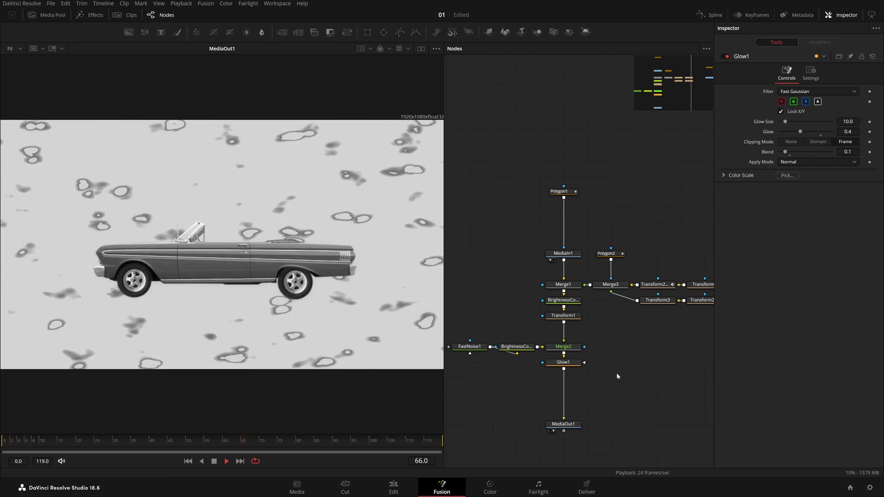
# Insert a Soft Glow node after Glow1 and paste a second copy of it behind the first.
pyautogui.click(573, 364)
pyautogui.hotkey('shift', 'space')
pyautogui.write('soft')
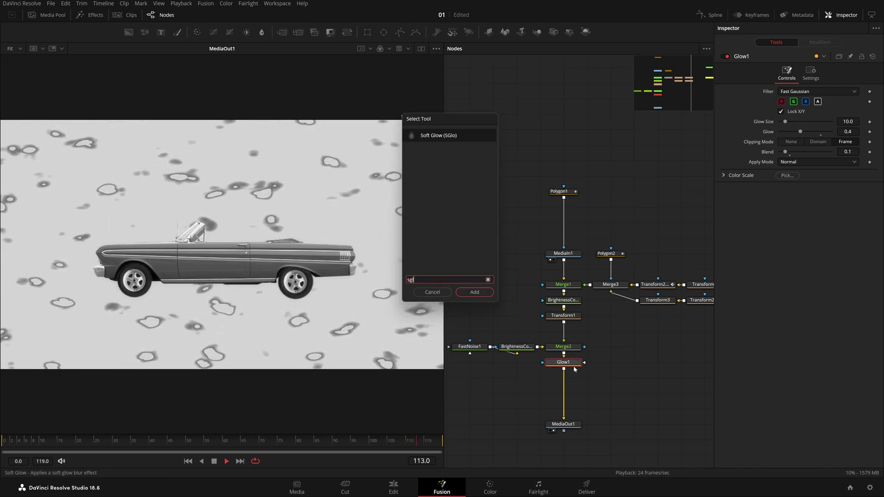
pyautogui.press('Return')
pyautogui.hotkey('ctrl', 'v')
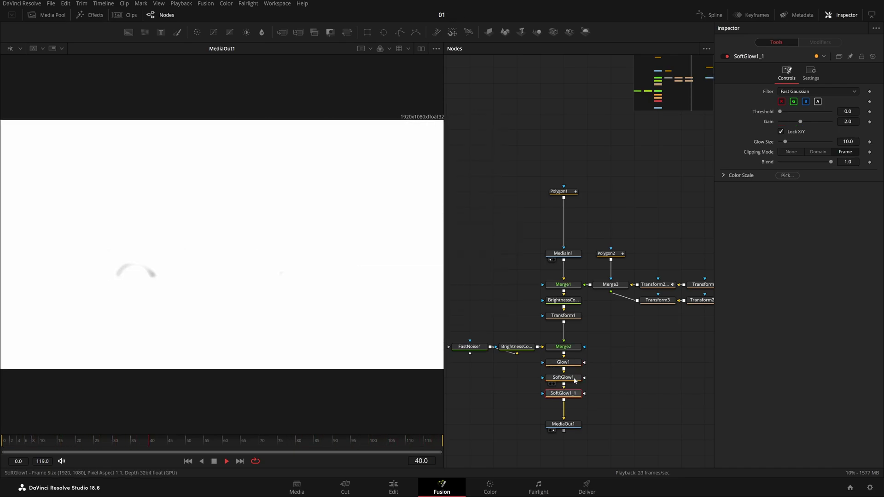
# Display SoftGlow1 and set its threshold to 0.567, glow size to 2, blend to 0.52 and gain to 0.591.
pyautogui.moveTo(354, 364); pyautogui.dragTo(354, 364)
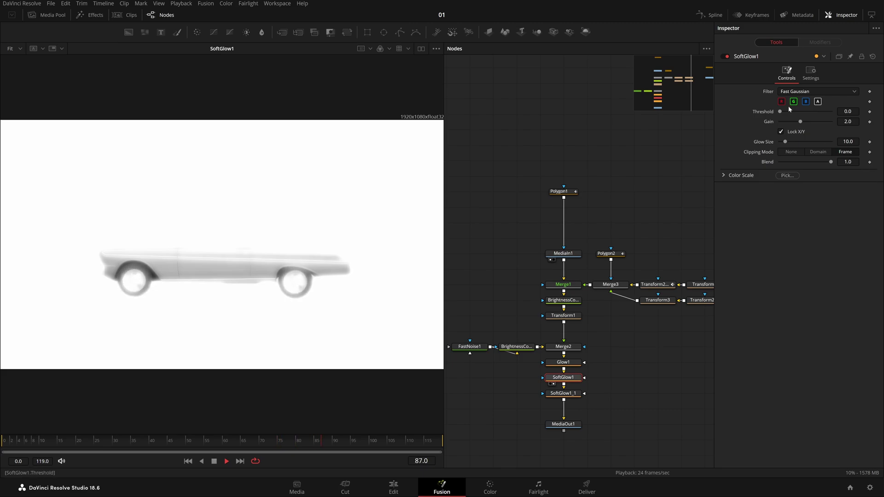
pyautogui.moveTo(783, 112); pyautogui.dragTo(810, 112)
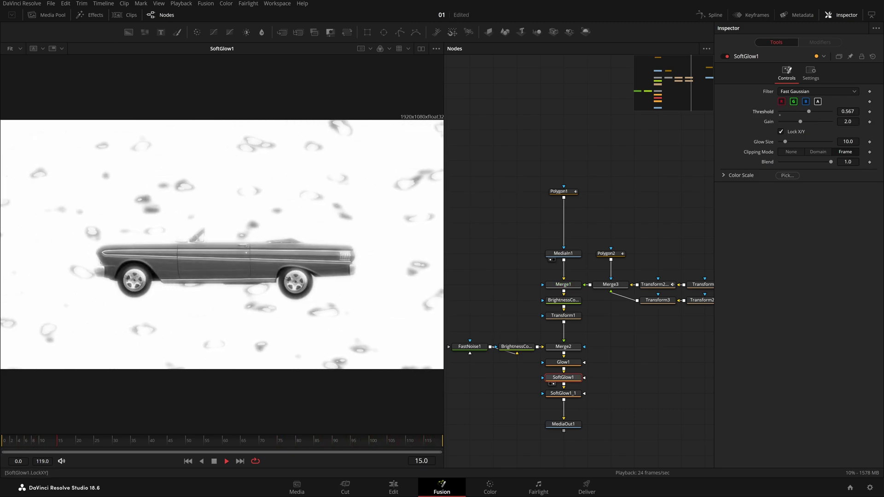
pyautogui.doubleClick(849, 143)
pyautogui.write('2')
pyautogui.press('Tab')
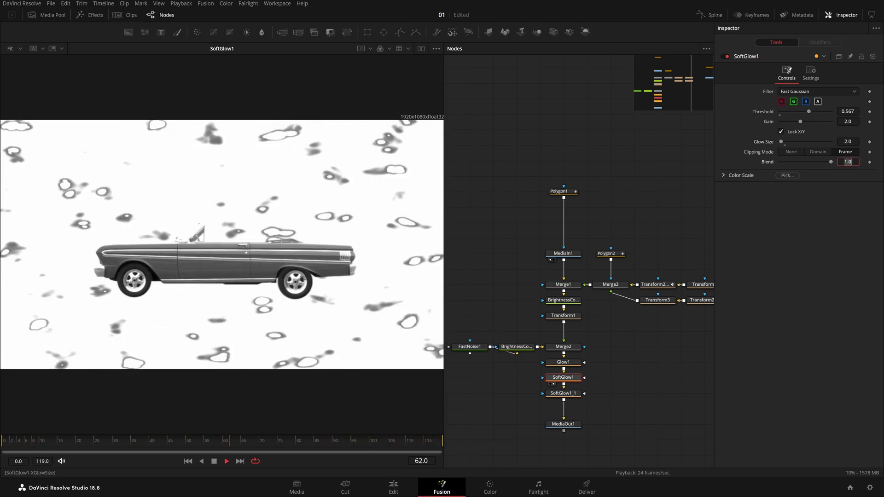
pyautogui.moveTo(831, 162); pyautogui.dragTo(806, 171)
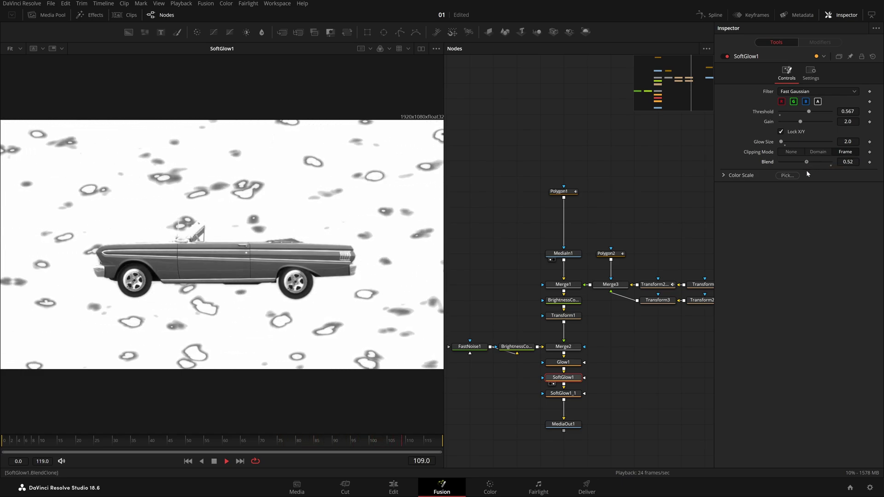
pyautogui.moveTo(802, 122); pyautogui.dragTo(787, 121)
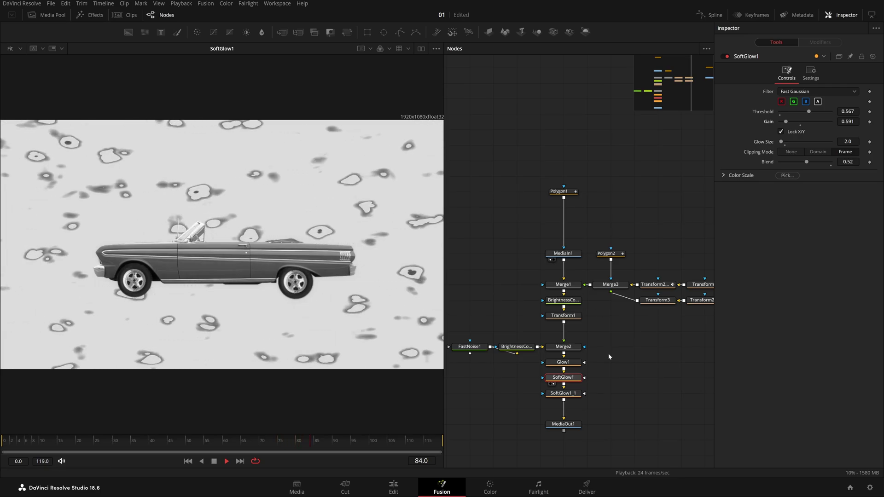
# Set SoftGlow1_1's glow size to 50, threshold to 0.488 and gain to 0.42, with the node displayed in the viewer.
pyautogui.click(571, 397)
pyautogui.doubleClick(848, 142)
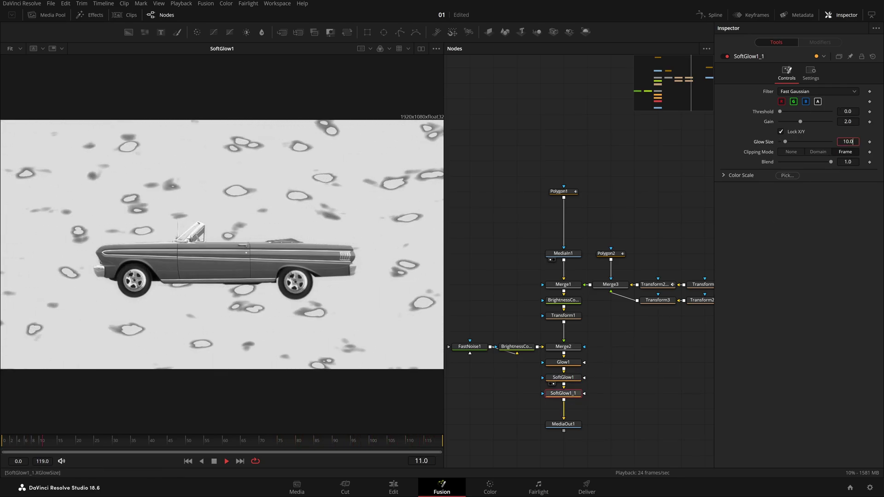
pyautogui.write('50')
pyautogui.press('Return')
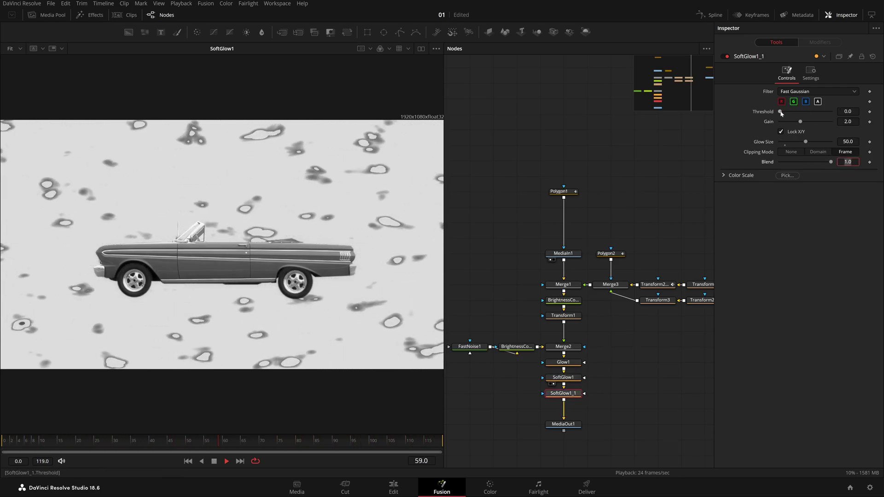
pyautogui.moveTo(780, 112); pyautogui.dragTo(805, 112)
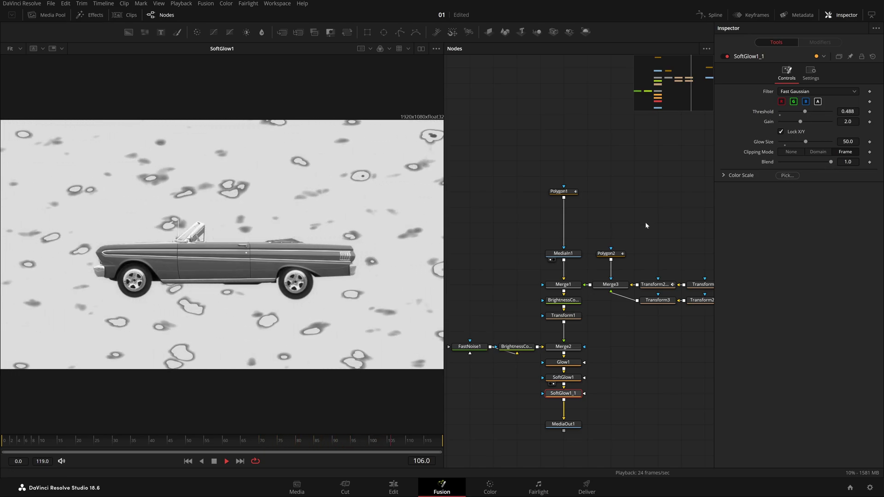
pyautogui.moveTo(564, 402); pyautogui.dragTo(256, 345)
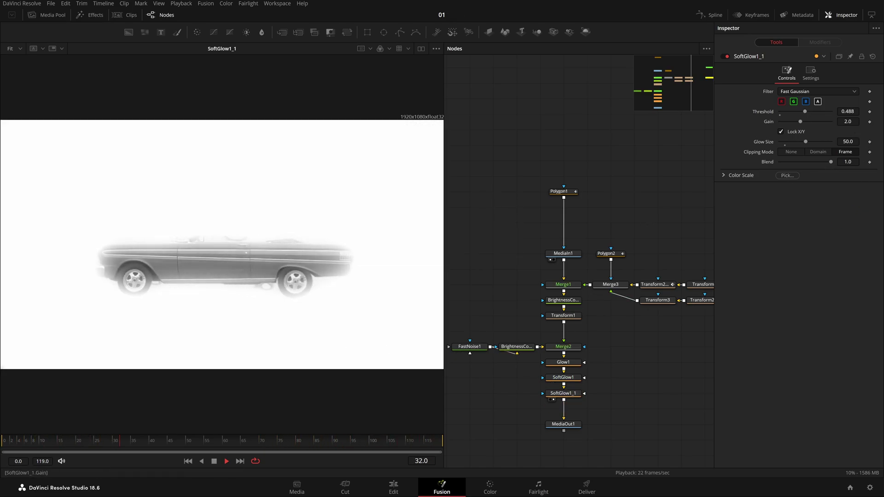
pyautogui.moveTo(797, 121); pyautogui.dragTo(785, 121)
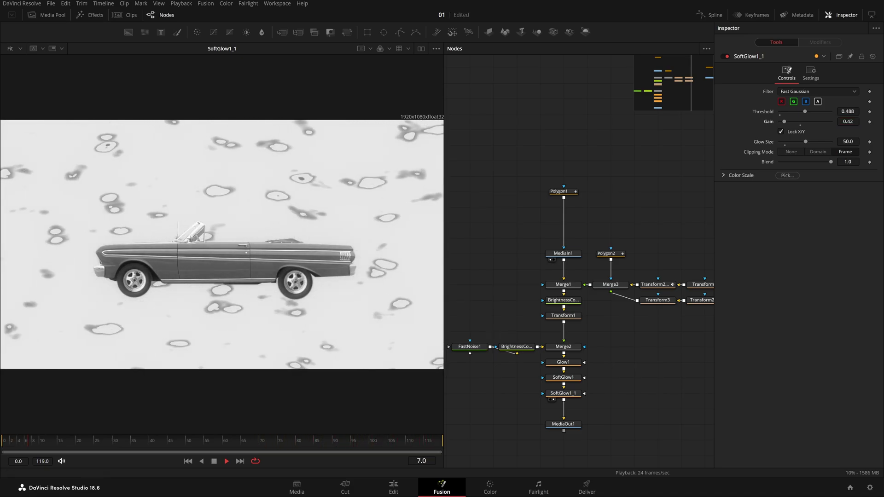
# Make room before MediaOut1 and insert a Prism Blur node after SoftGlow1_1.
pyautogui.moveTo(596, 392); pyautogui.dragTo(583, 285)
pyautogui.moveTo(550, 318); pyautogui.dragTo(551, 364)
pyautogui.click(561, 287)
pyautogui.hotkey('shift', 'space')
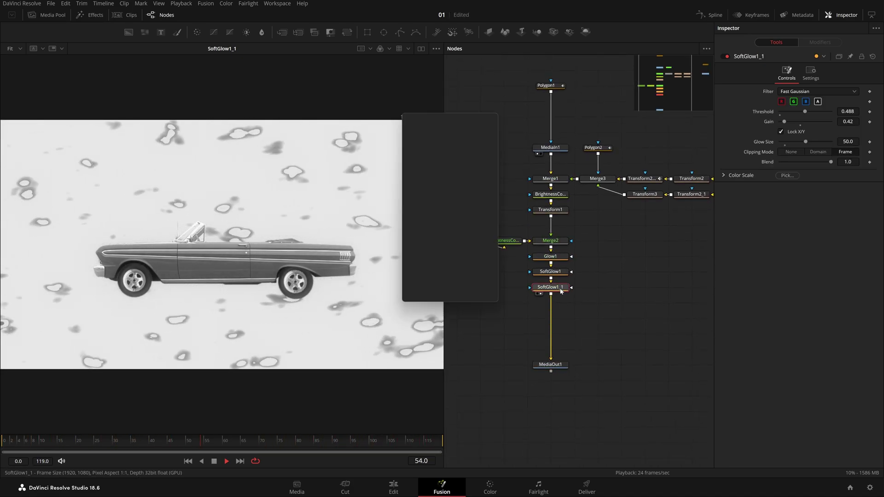
pyautogui.write('sgloprism')
pyautogui.press('Return')
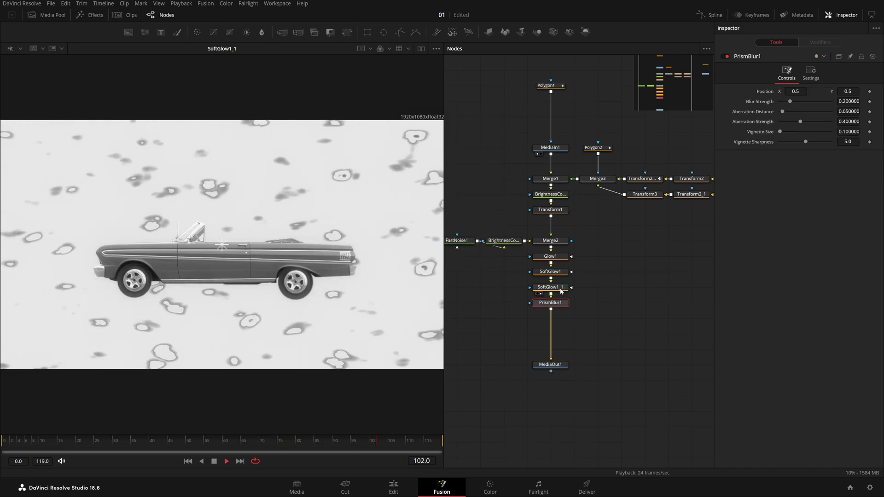
# Display PrismBlur1 and set its blur strength to 0, aberration distance to 0.019 and aberration strength to 1.
pyautogui.press('2')
pyautogui.press('1')
pyautogui.moveTo(791, 101)
pyautogui.mouseDown()
pyautogui.moveTo(780, 102)
pyautogui.moveTo(832, 121)
pyautogui.moveTo(781, 111)
pyautogui.mouseUp()
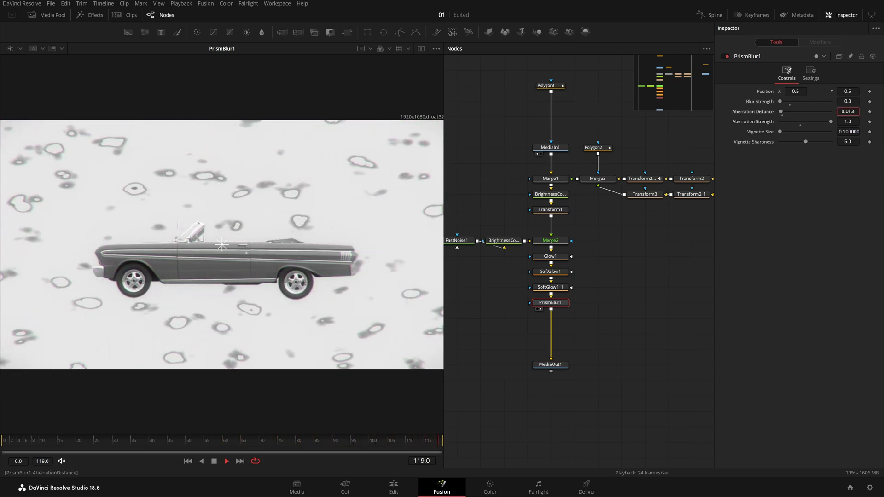
pyautogui.moveTo(848, 112); pyautogui.dragTo(851, 112)
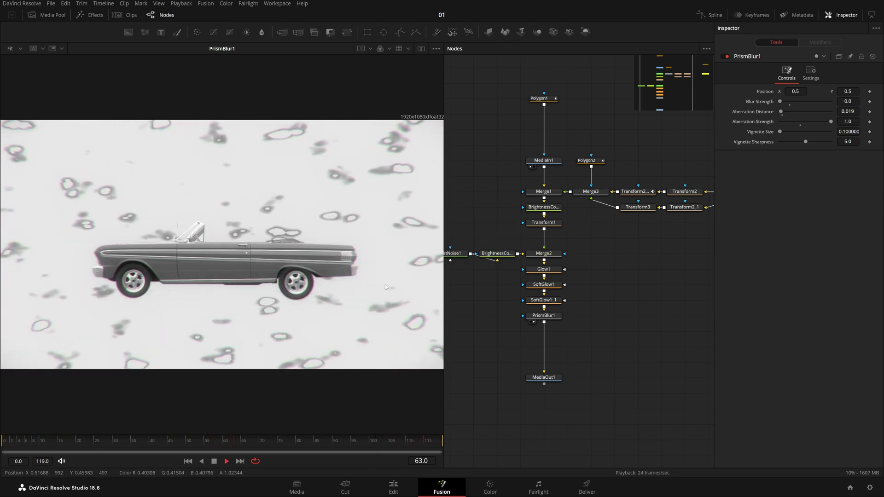
# Insert a Stop Motion node after PrismBlur1 with Frame Repeat 2, and display MediaOut1 in the viewer.
pyautogui.moveTo(618, 239); pyautogui.dragTo(552, 275)
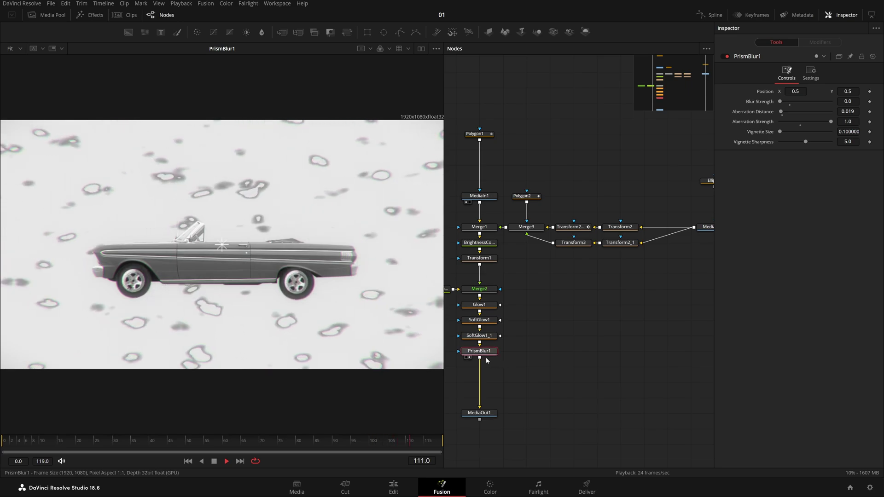
pyautogui.hotkey('shift', 'space')
pyautogui.write('prism')
pyautogui.press('BackSpace')
pyautogui.press('BackSpace')
pyautogui.press('BackSpace')
pyautogui.press('BackSpace')
pyautogui.press('BackSpace')
pyautogui.write('sto')
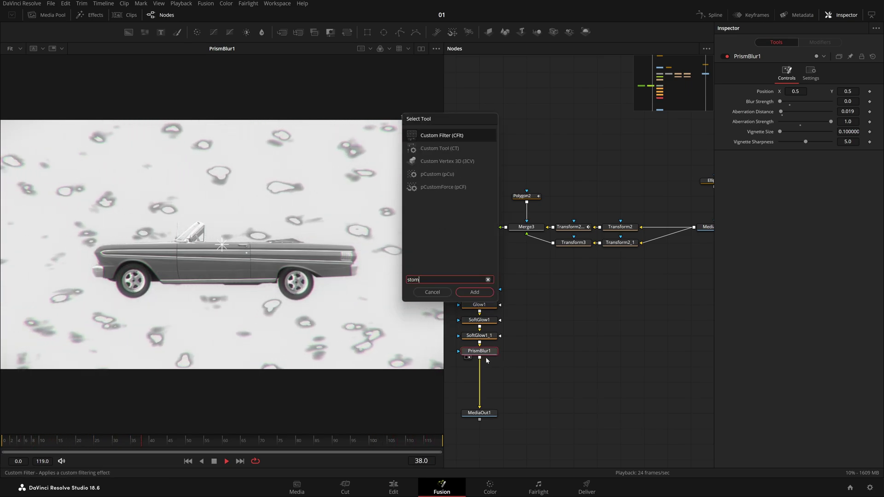
pyautogui.write('p')
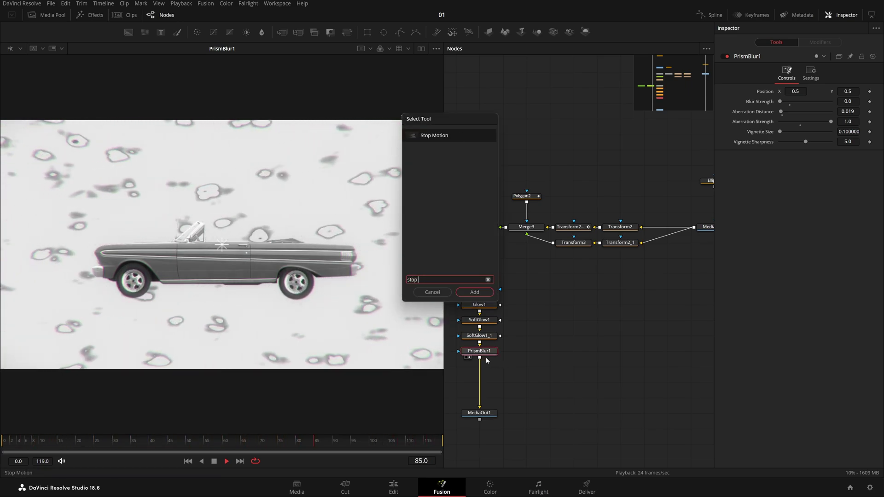
pyautogui.press('Return')
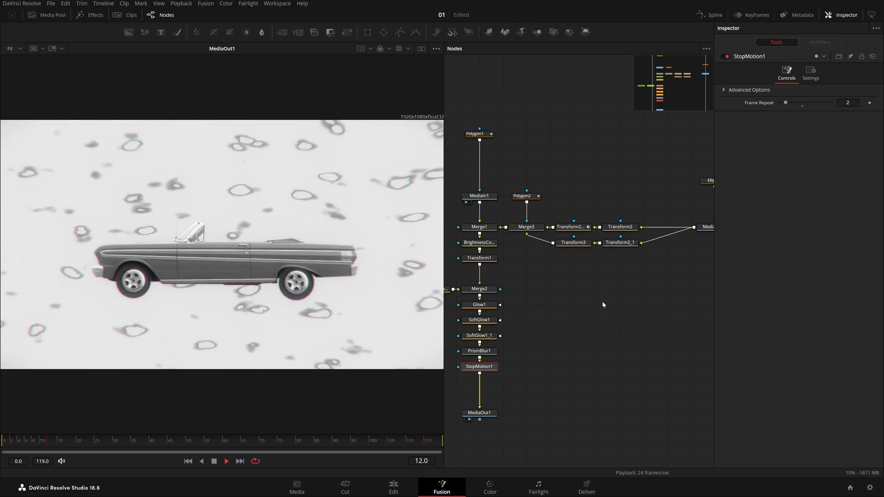
pyautogui.click(603, 302)
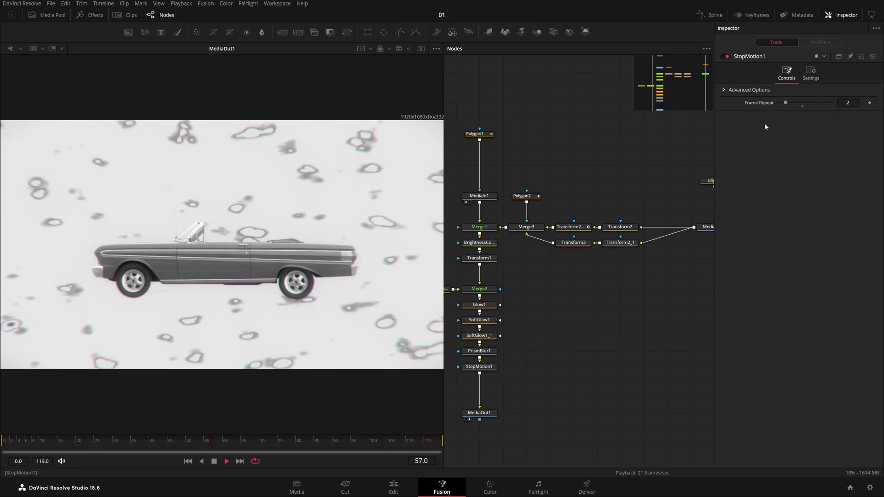
pyautogui.click(731, 91)
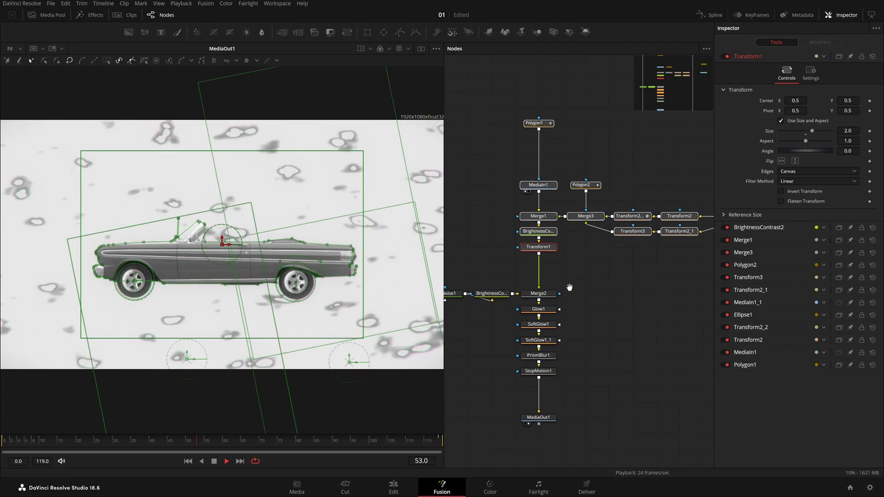
# Make room between Transform1 and Merge2, and view Transform1's output followed by Merge2's.
pyautogui.moveTo(569, 288); pyautogui.dragTo(566, 332)
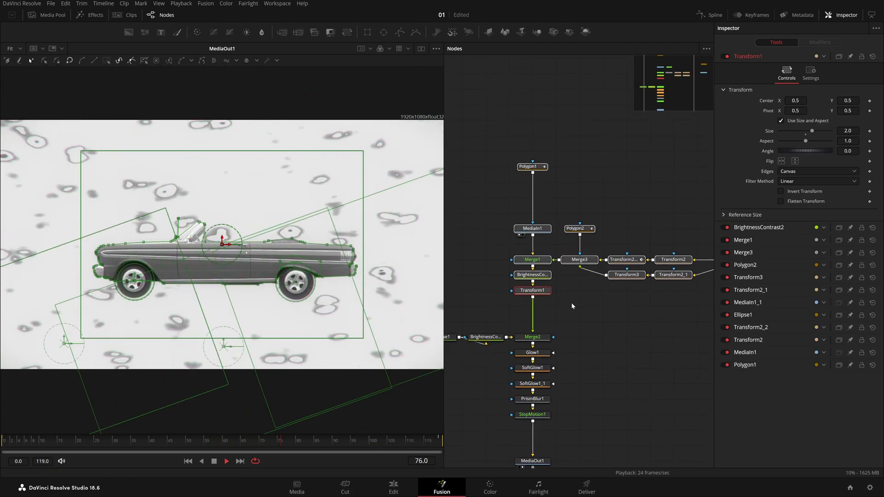
pyautogui.click(571, 302)
pyautogui.click(537, 292)
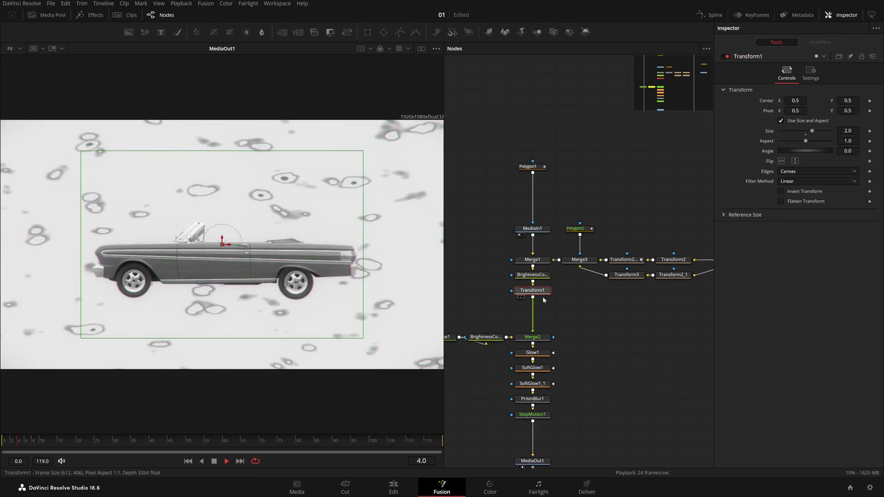
pyautogui.moveTo(544, 293); pyautogui.dragTo(232, 246)
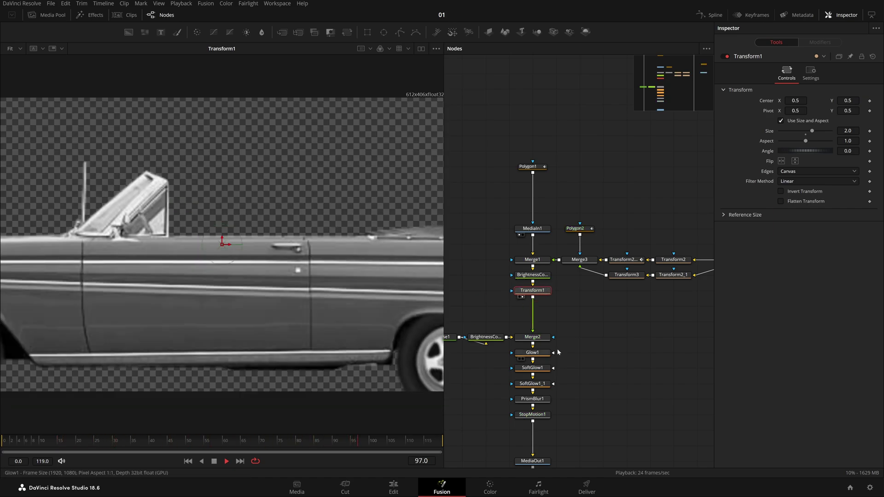
pyautogui.press('1')
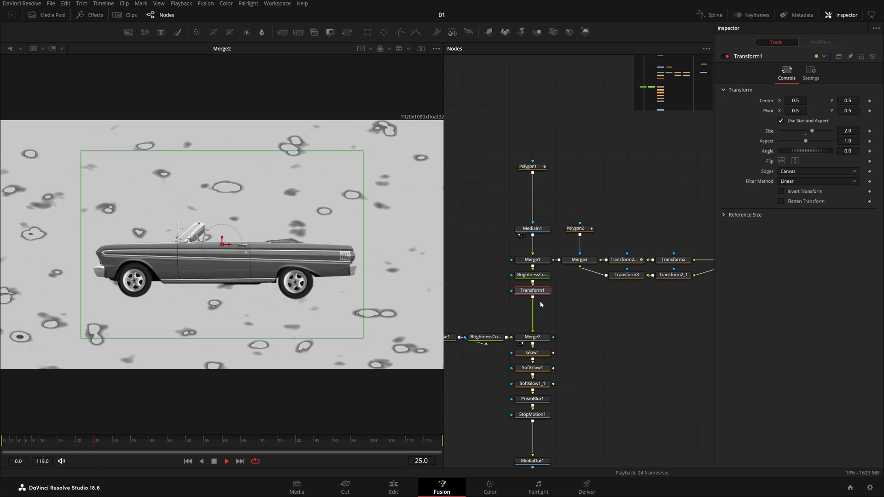
pyautogui.moveTo(546, 300)
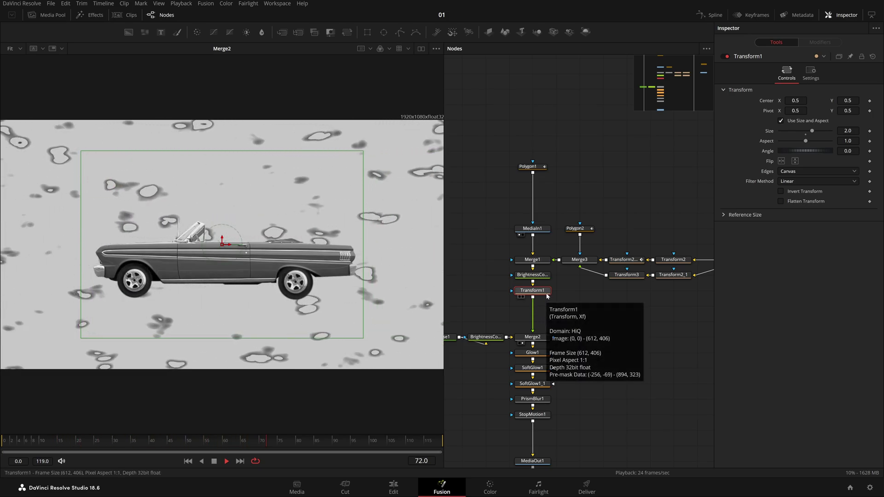
# Merge a Fast Noise node over Transform1's output, placing Merge4 between Transform1 and Merge2 with FastNoise2 beside it.
pyautogui.hotkey('shift', 'space')
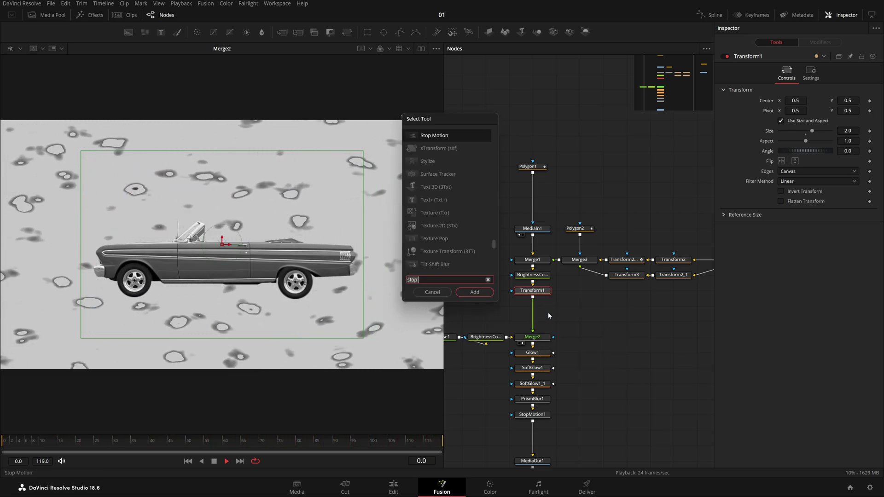
pyautogui.write('fn')
pyautogui.press('Return')
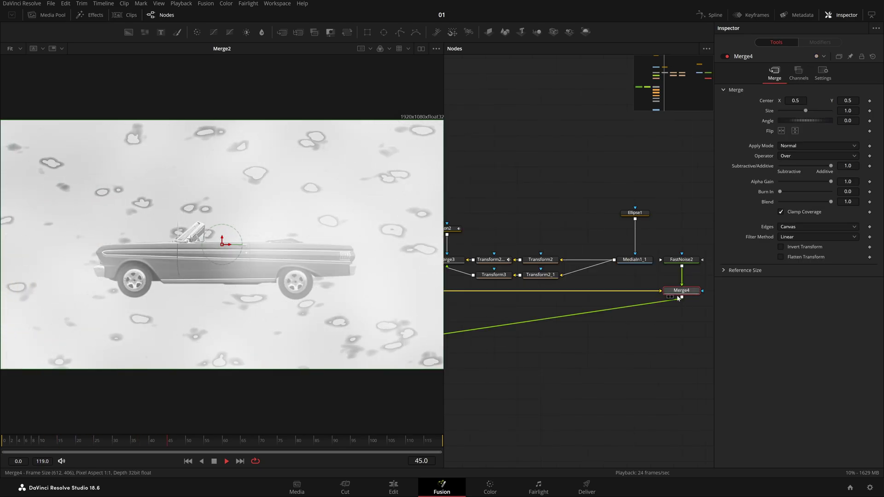
pyautogui.moveTo(692, 262); pyautogui.dragTo(527, 324)
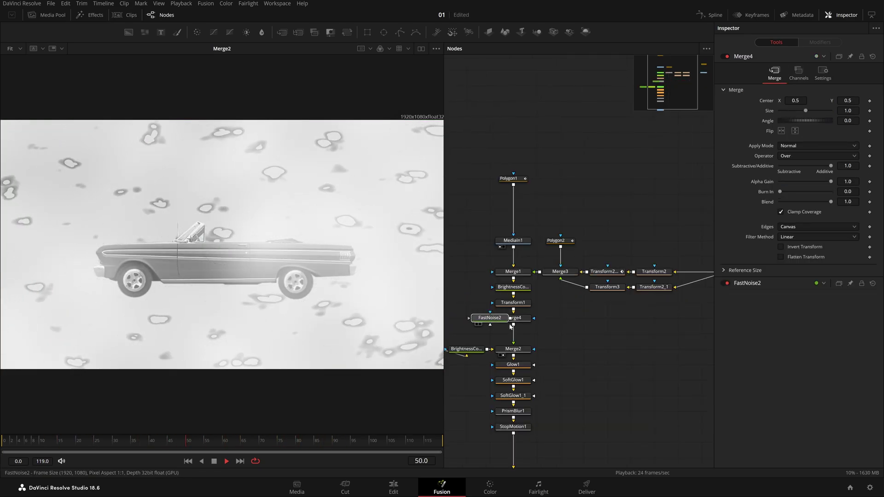
pyautogui.moveTo(511, 327); pyautogui.dragTo(582, 324)
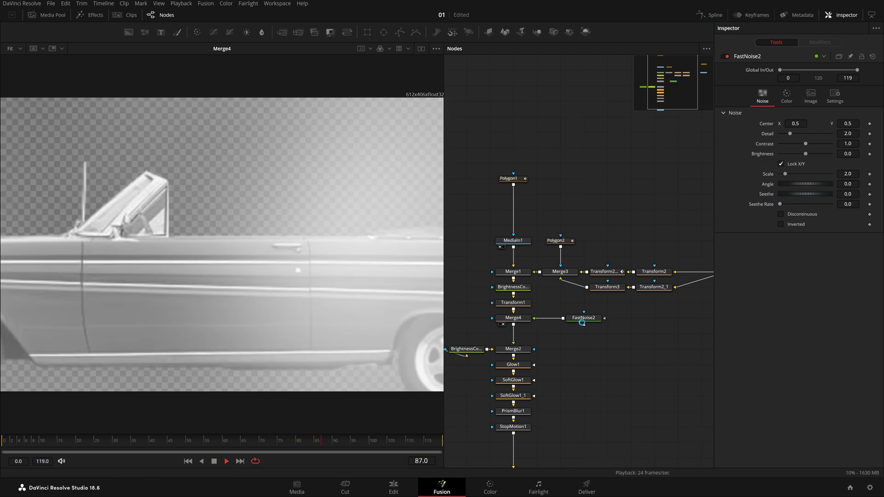
# Set the alpha of FastNoise2's black gradient stop to 0 and return its color type to Two Color.
pyautogui.click(786, 95)
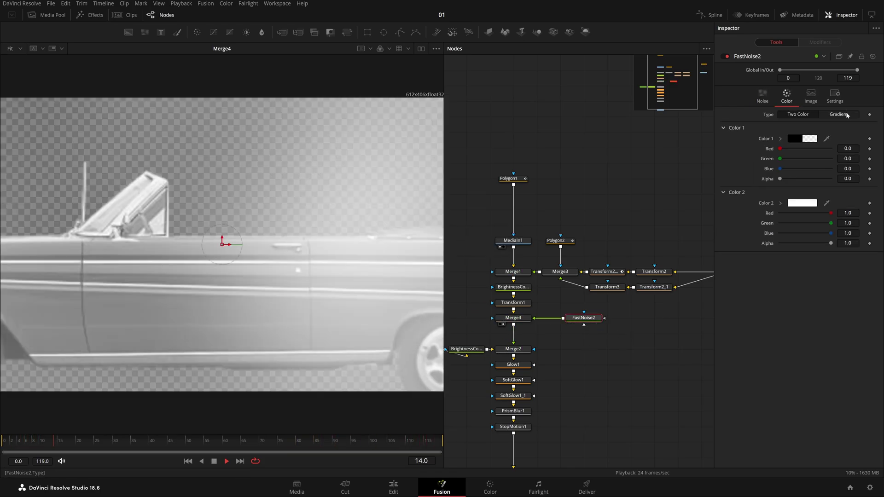
pyautogui.click(846, 117)
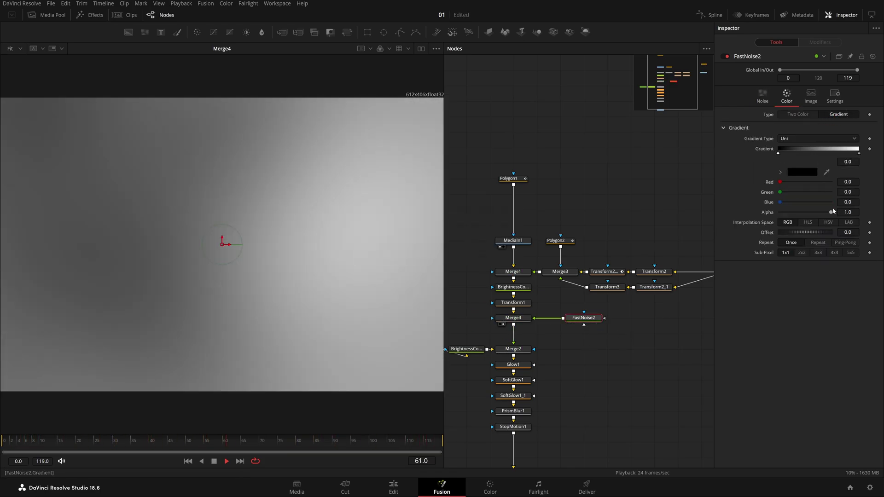
pyautogui.moveTo(832, 212); pyautogui.dragTo(661, 218)
pyautogui.click(797, 114)
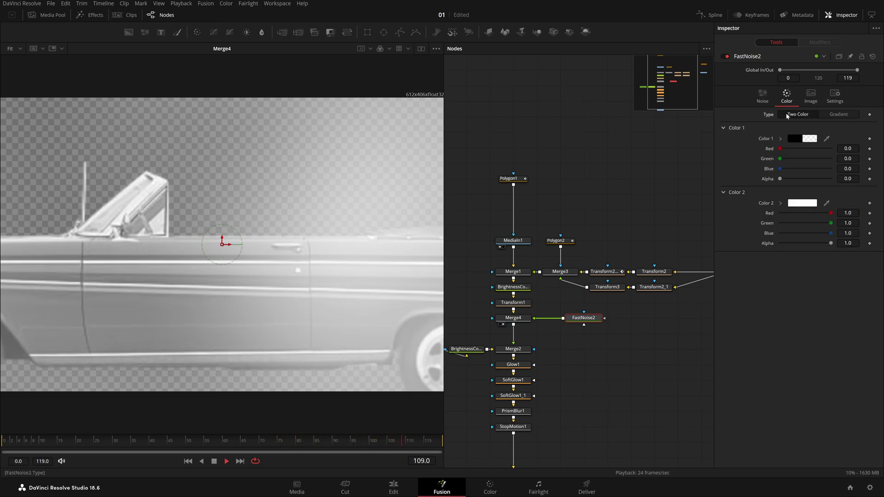
# Set FastNoise2's detail to 1 and scale to 6.61, with contrast 1 and brightness 0.
pyautogui.click(763, 101)
pyautogui.moveTo(806, 144)
pyautogui.mouseDown()
pyautogui.moveTo(824, 150)
pyautogui.moveTo(789, 140)
pyautogui.mouseUp()
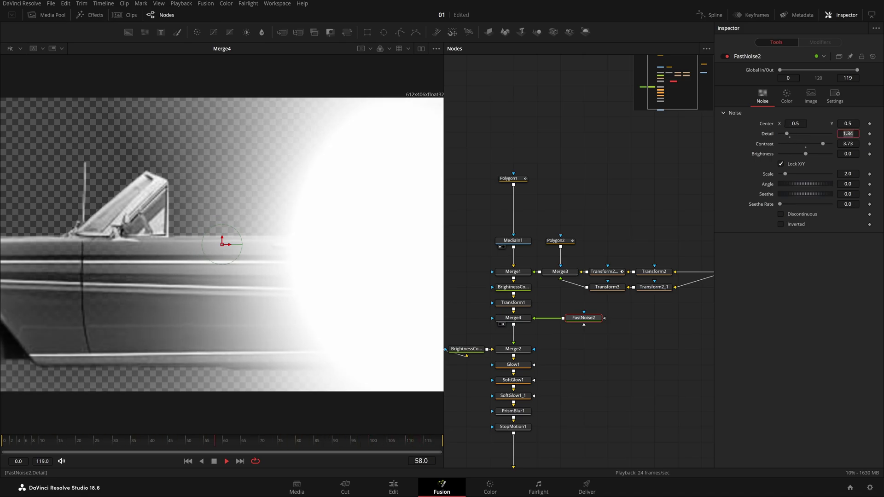
pyautogui.write('1')
pyautogui.press('Tab')
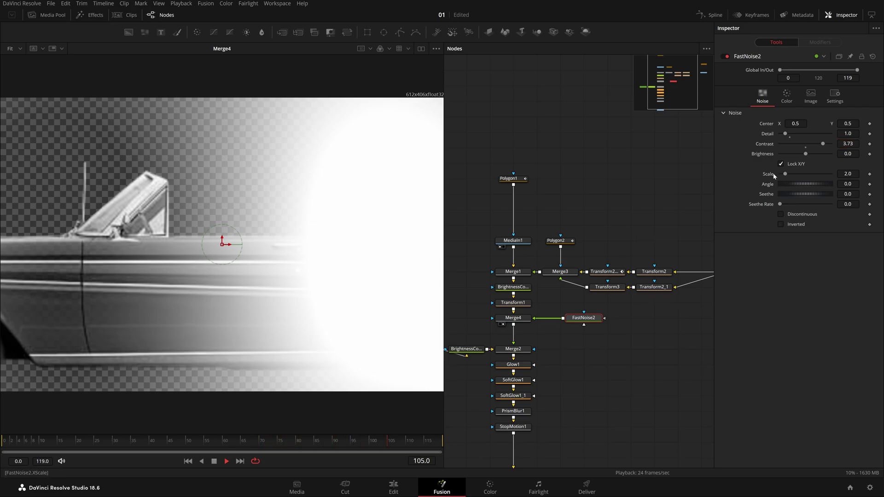
pyautogui.moveTo(786, 173); pyautogui.dragTo(796, 185)
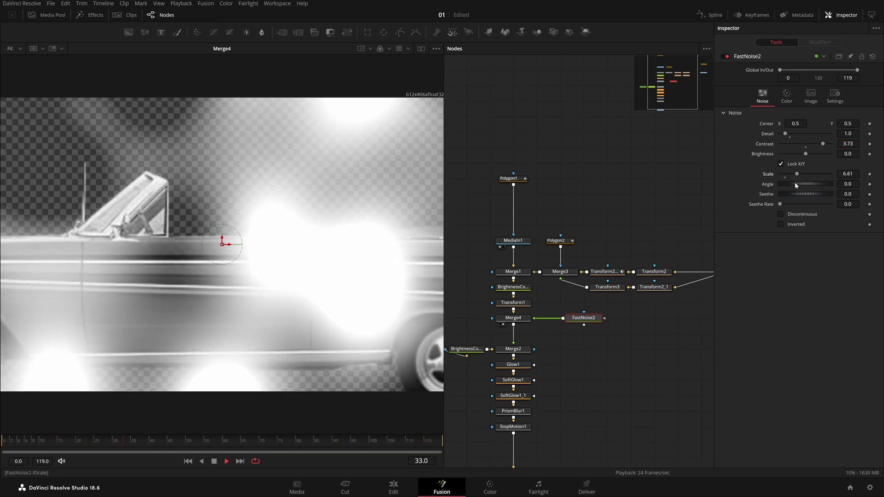
pyautogui.click(805, 147)
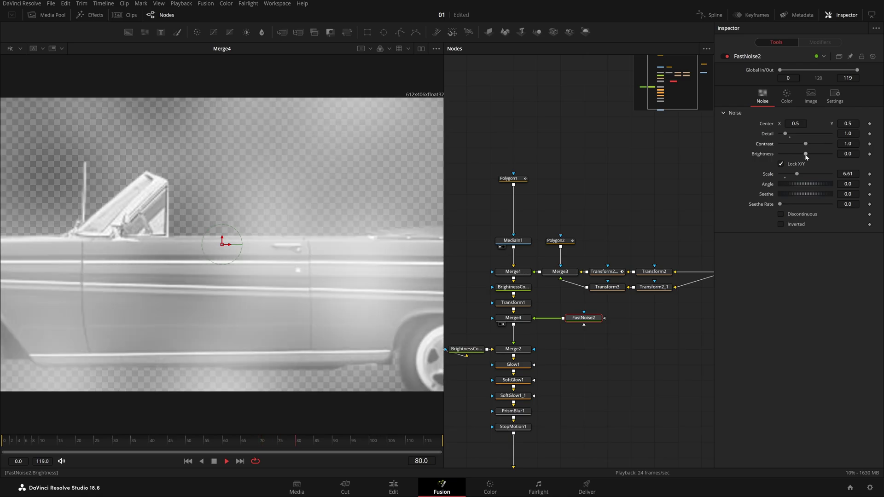
pyautogui.moveTo(807, 159)
pyautogui.mouseDown()
pyautogui.moveTo(822, 161)
pyautogui.moveTo(811, 161)
pyautogui.mouseUp()
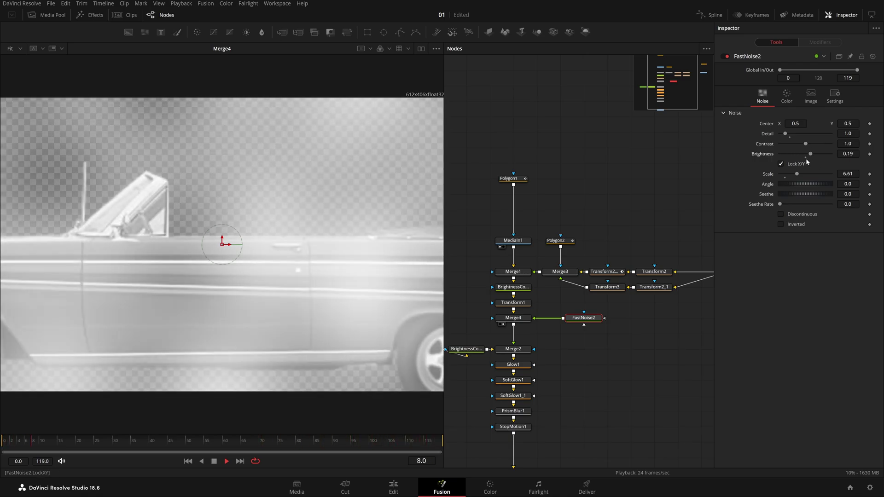
# Switch FastNoise2's color type to Gradient and bring the white and transparent black stops together near 0.40 for hard-edged shapes.
pyautogui.click(787, 98)
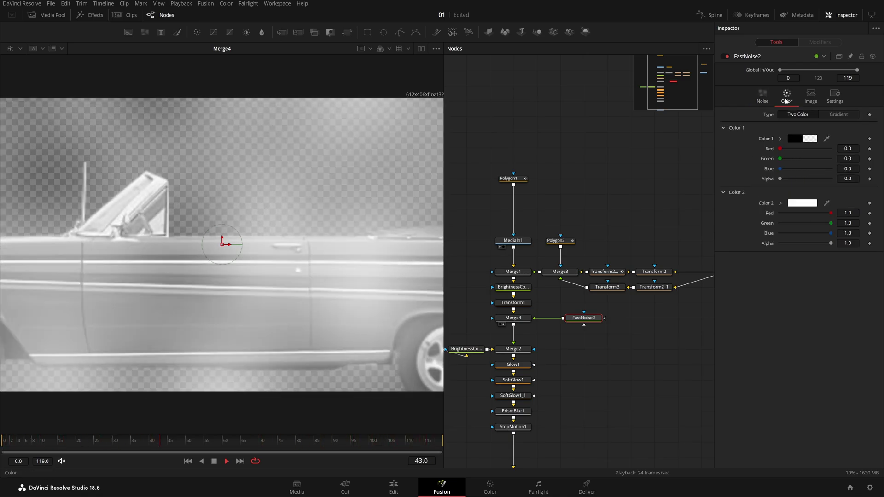
pyautogui.click(840, 115)
pyautogui.moveTo(788, 156); pyautogui.dragTo(803, 153)
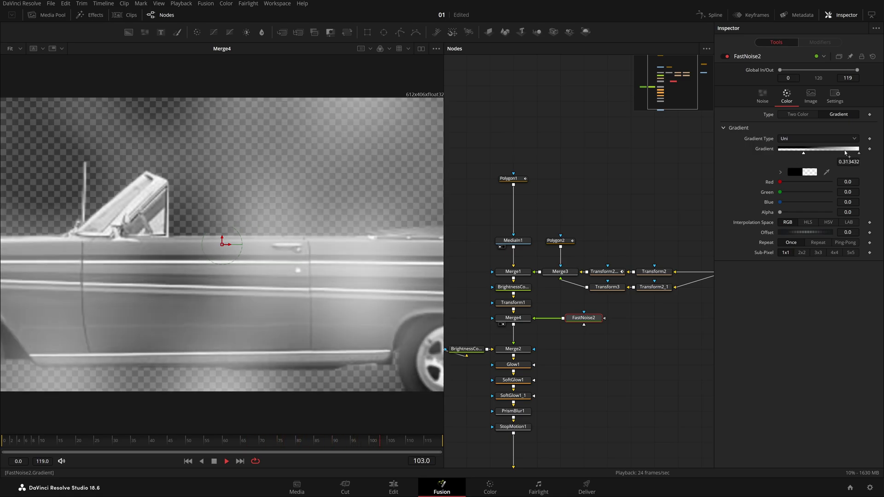
pyautogui.moveTo(858, 157); pyautogui.dragTo(813, 157)
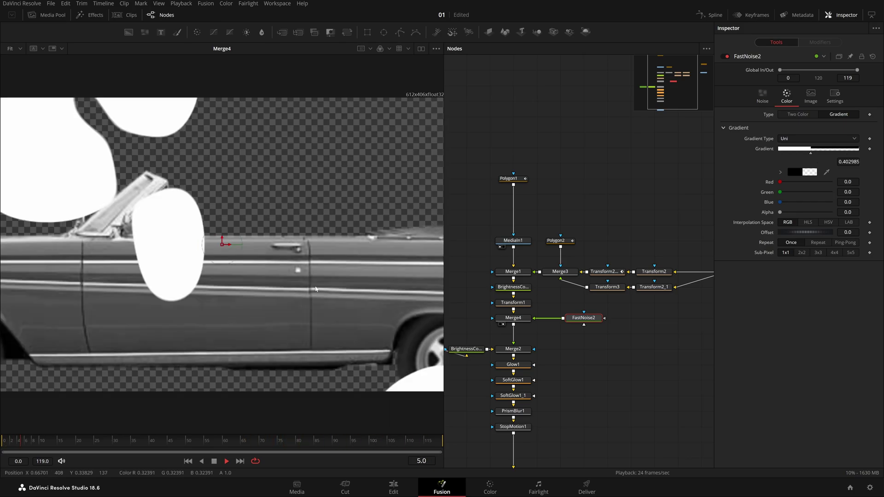
# Unlock FastNoise2's scale with Y Scale 2, and keyframe its center X from -2.042 at frame 0 to 0.0 at frame 119.
pyautogui.click(770, 102)
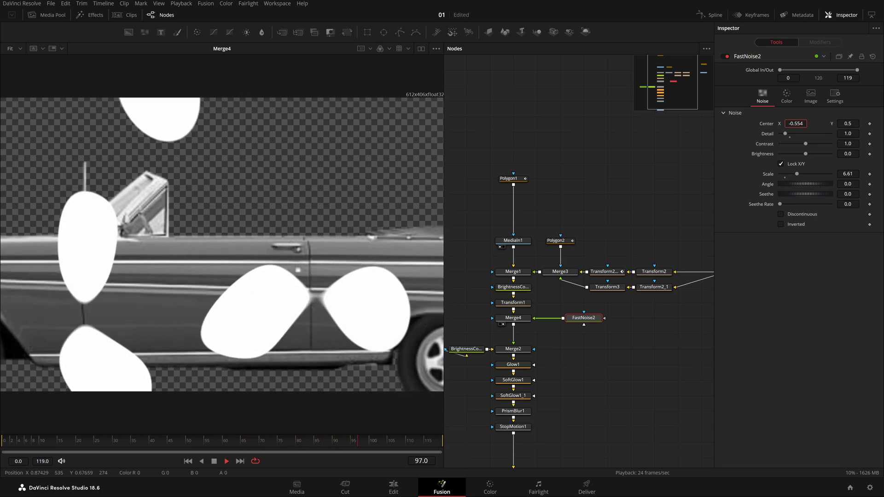
pyautogui.click(781, 164)
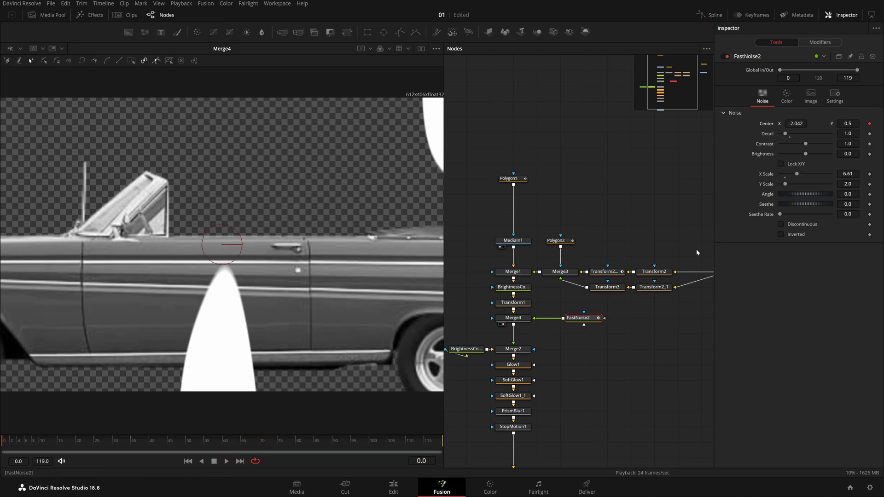
pyautogui.moveTo(799, 124); pyautogui.dragTo(875, 123)
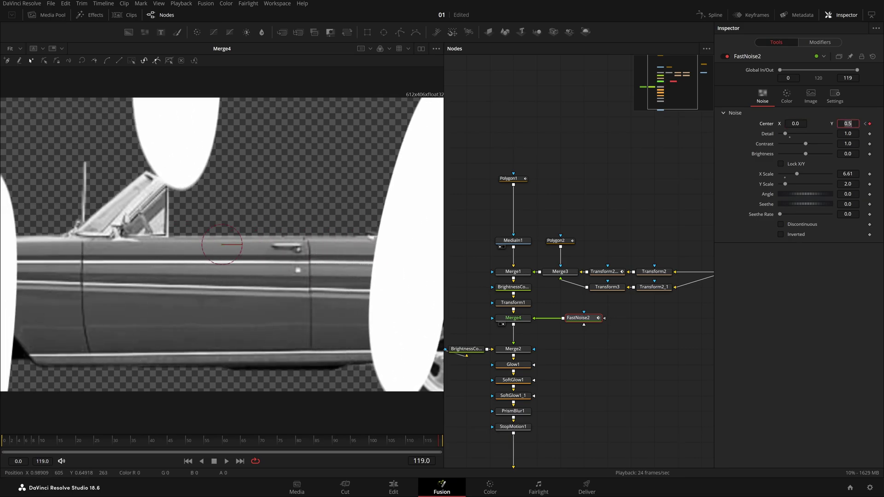
# Play back the moving noise over the car and display BrightnessContrast2 in the viewer.
pyautogui.press('space')
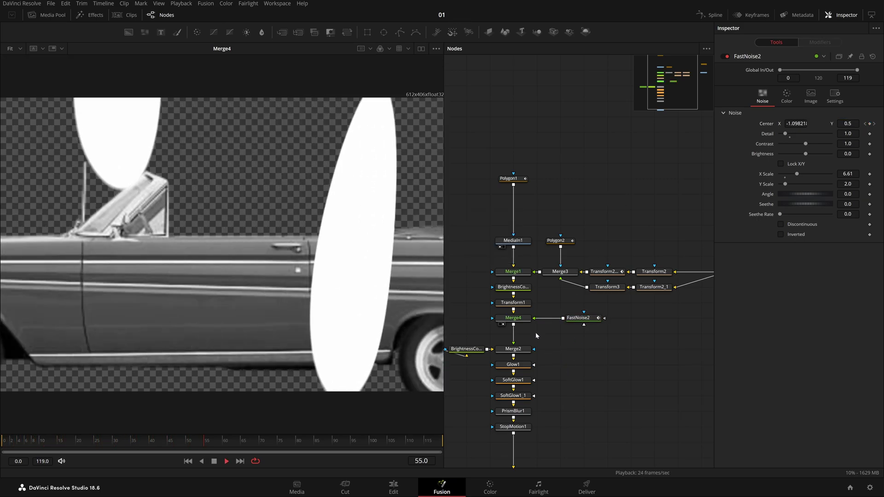
pyautogui.press('space')
pyautogui.moveTo(514, 311); pyautogui.dragTo(620, 312)
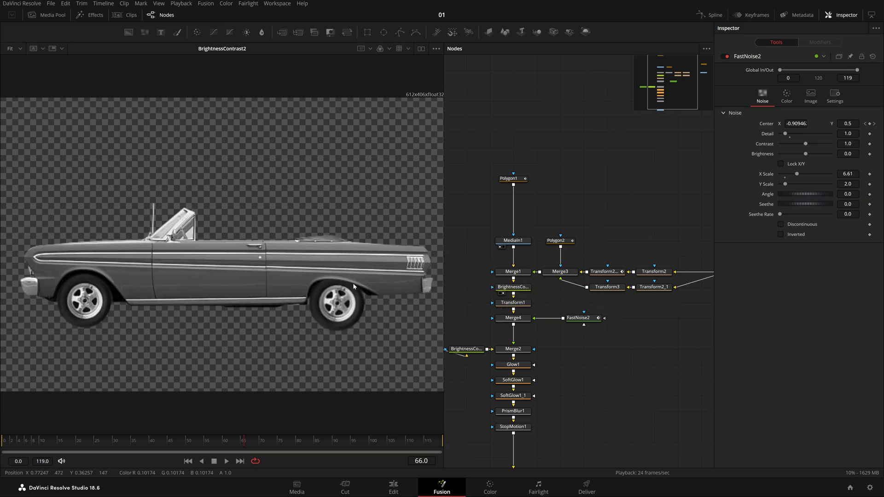
# Use BrightnessContrast2's output as FastNoise2's effect mask, move Transform1 after Merge4, and play back Merge4 in the viewer.
pyautogui.press('1')
pyautogui.moveTo(515, 294); pyautogui.dragTo(591, 324)
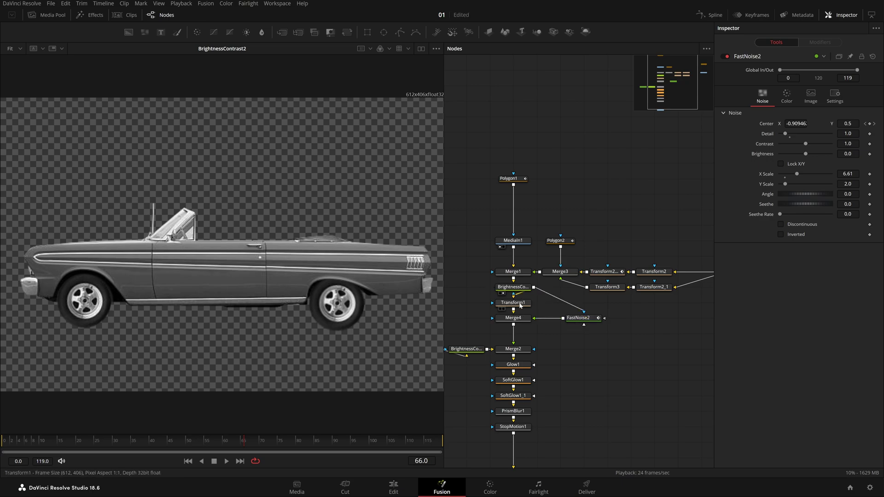
pyautogui.moveTo(516, 305); pyautogui.dragTo(515, 337)
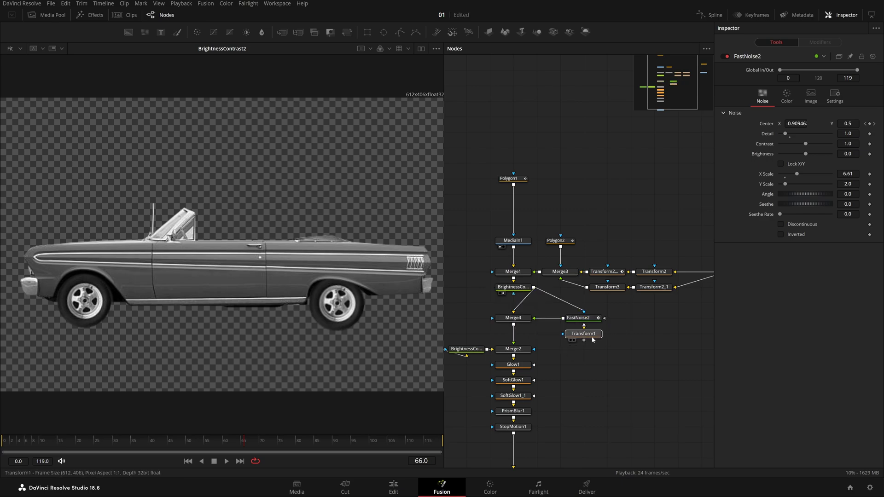
pyautogui.click(513, 336)
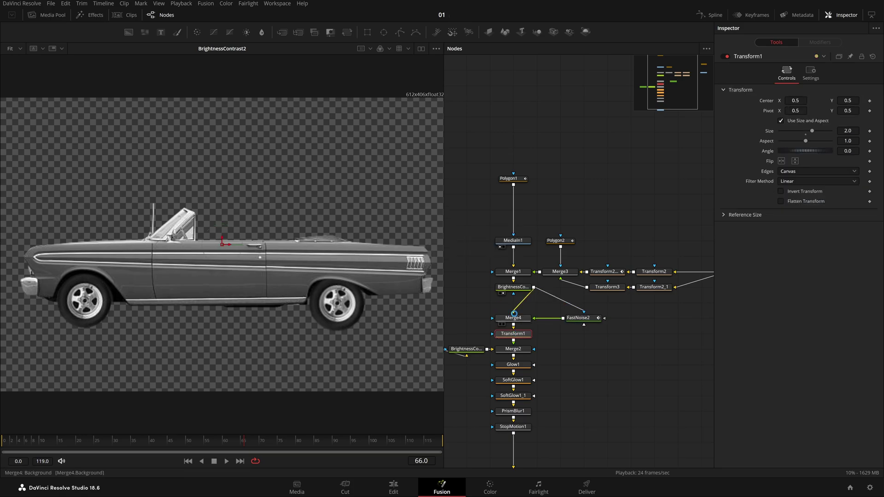
pyautogui.click(500, 324)
pyautogui.press('space')
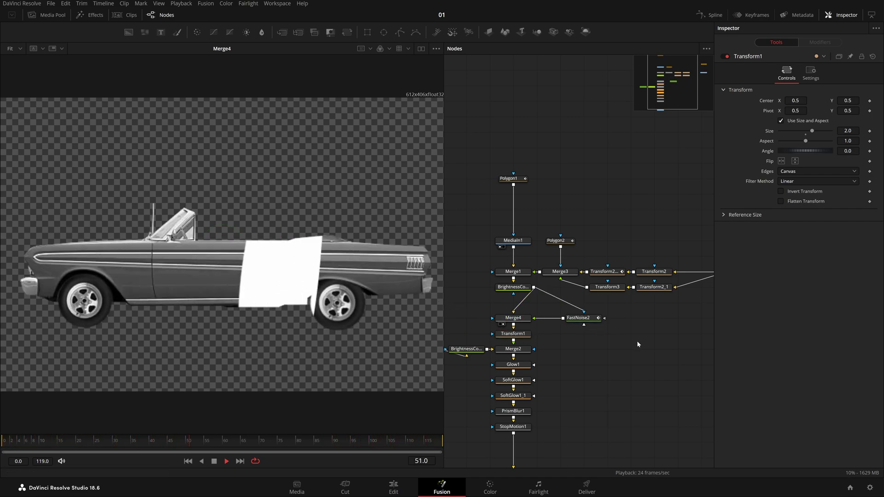
# Detach Merge4 and FastNoise2 from the chain and reinsert Merge4 between MediaIn1 and Merge1.
pyautogui.moveTo(635, 338); pyautogui.dragTo(602, 334)
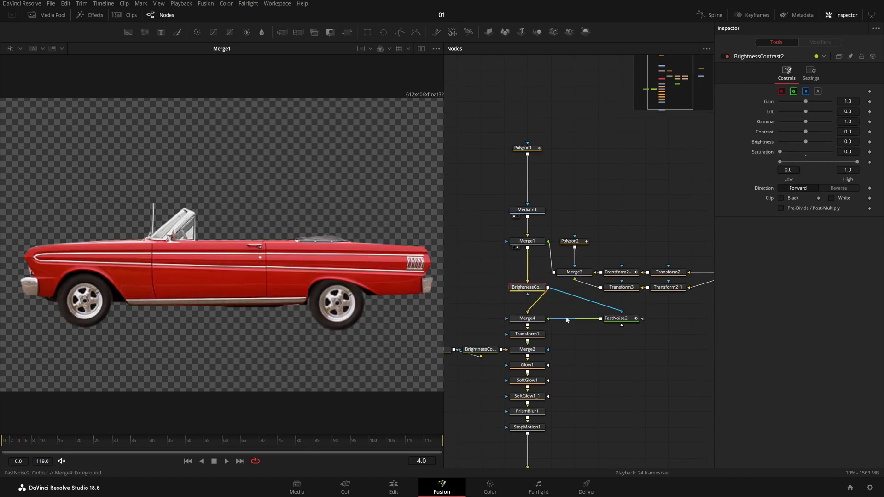
pyautogui.moveTo(508, 308); pyautogui.dragTo(709, 174)
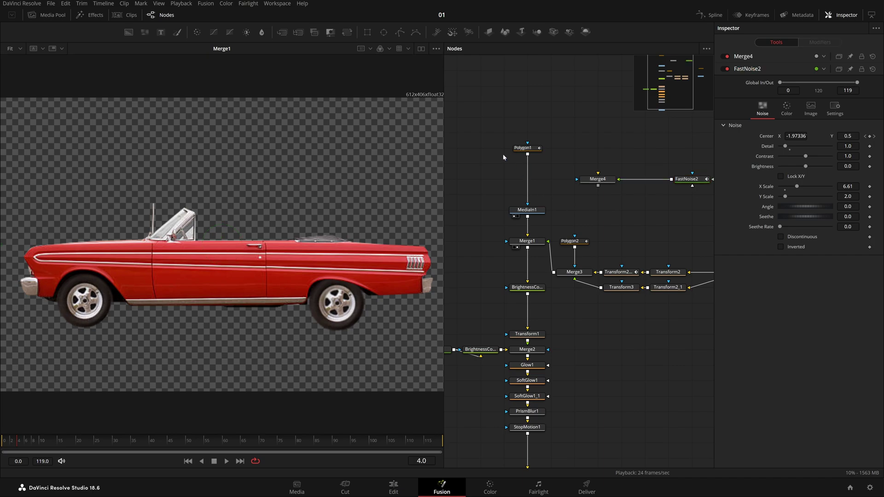
pyautogui.moveTo(535, 211); pyautogui.dragTo(385, 196)
pyautogui.moveTo(468, 134); pyautogui.dragTo(544, 199)
pyautogui.moveTo(563, 159); pyautogui.dragTo(713, 228)
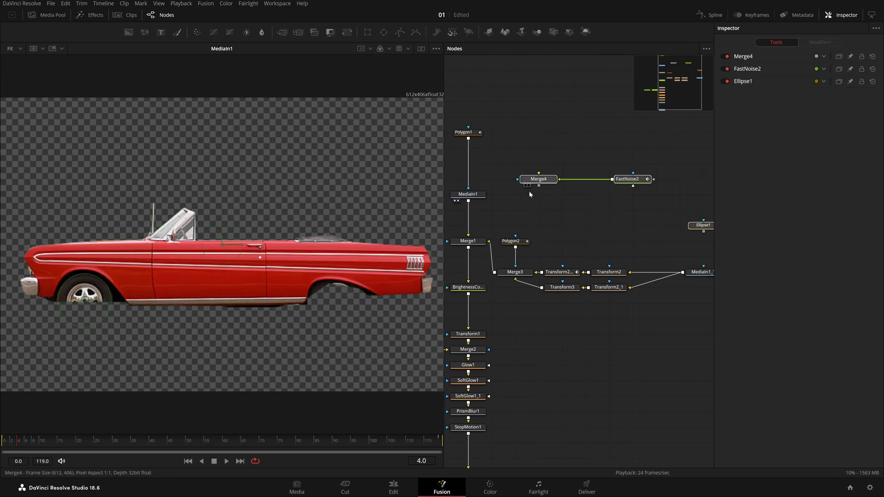
pyautogui.moveTo(536, 180); pyautogui.dragTo(466, 227)
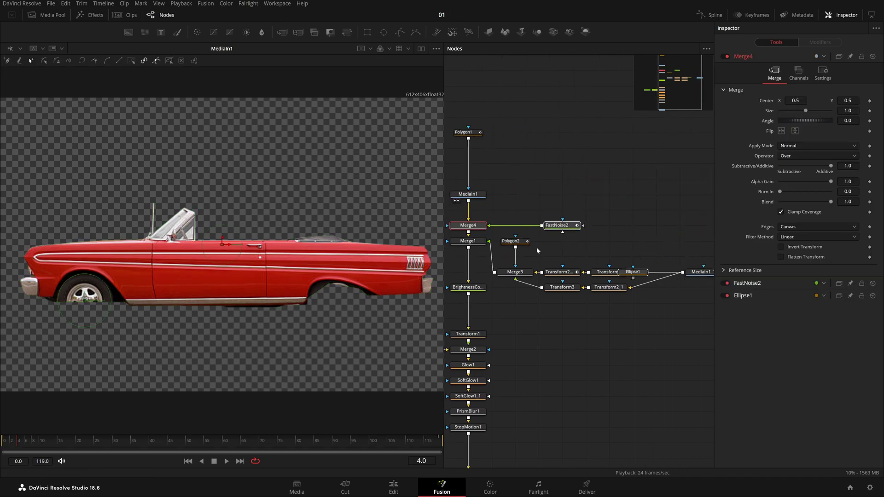
# Rearrange FastNoise2, Ellipse1 and Polygon2 in the node graph so they no longer overlap or crowd neighbouring nodes.
pyautogui.click(549, 237)
pyautogui.moveTo(559, 225)
pyautogui.mouseDown()
pyautogui.moveTo(581, 225)
pyautogui.moveTo(559, 224)
pyautogui.mouseUp()
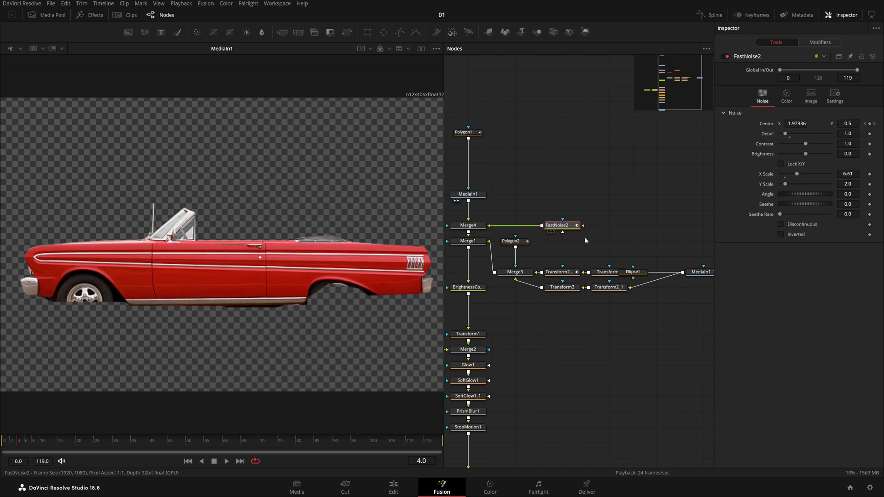
pyautogui.moveTo(632, 271)
pyautogui.mouseDown()
pyautogui.moveTo(680, 225)
pyautogui.moveTo(598, 264)
pyautogui.moveTo(635, 289)
pyautogui.mouseUp()
pyautogui.hotkey('ctrl', 'a')
pyautogui.moveTo(614, 241); pyautogui.dragTo(639, 242)
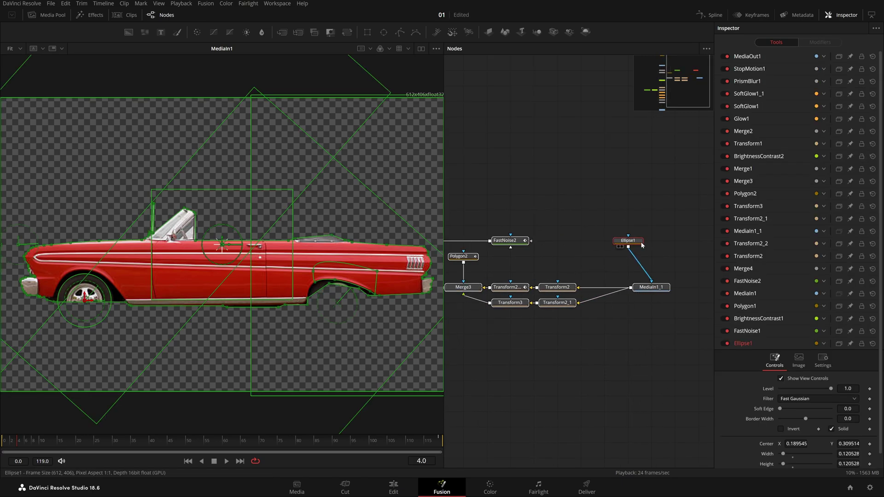
pyautogui.click(610, 321)
pyautogui.hscroll(-3, 576, 277)
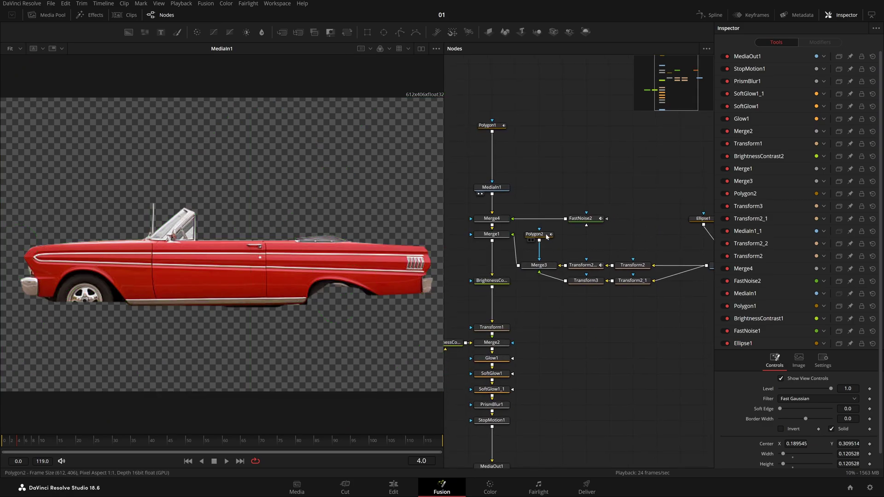
pyautogui.moveTo(547, 235); pyautogui.dragTo(546, 250)
# Connect MediaIn1's output to Merge4's effect mask to confine the noise to the car body, and play back MediaOut1.
pyautogui.moveTo(496, 281); pyautogui.dragTo(386, 280)
pyautogui.click(606, 344)
pyautogui.press('space')
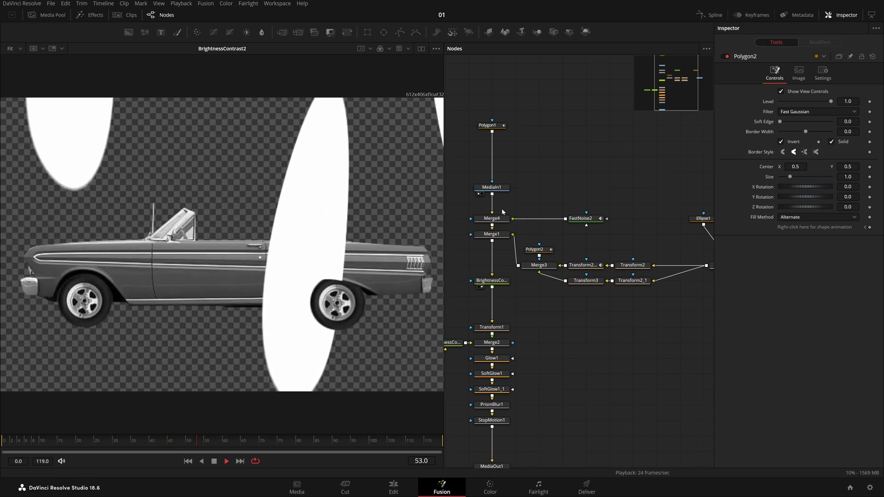
pyautogui.moveTo(498, 218); pyautogui.dragTo(273, 205)
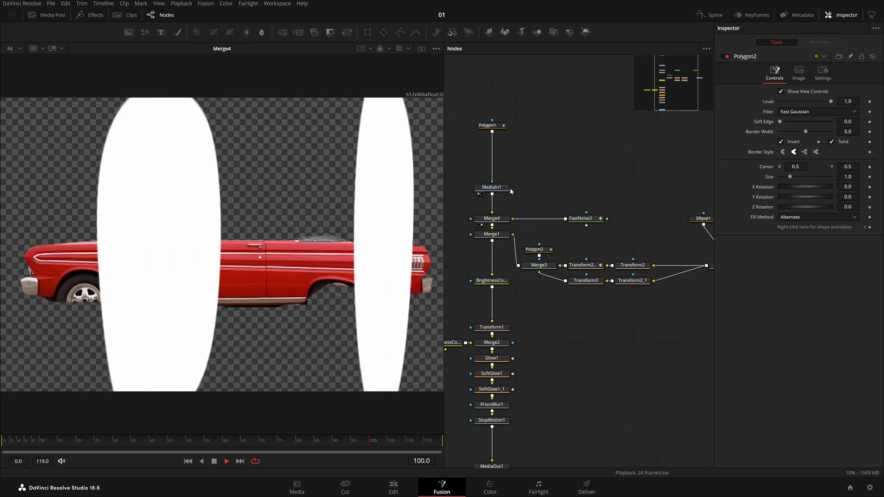
pyautogui.moveTo(492, 193); pyautogui.dragTo(470, 222)
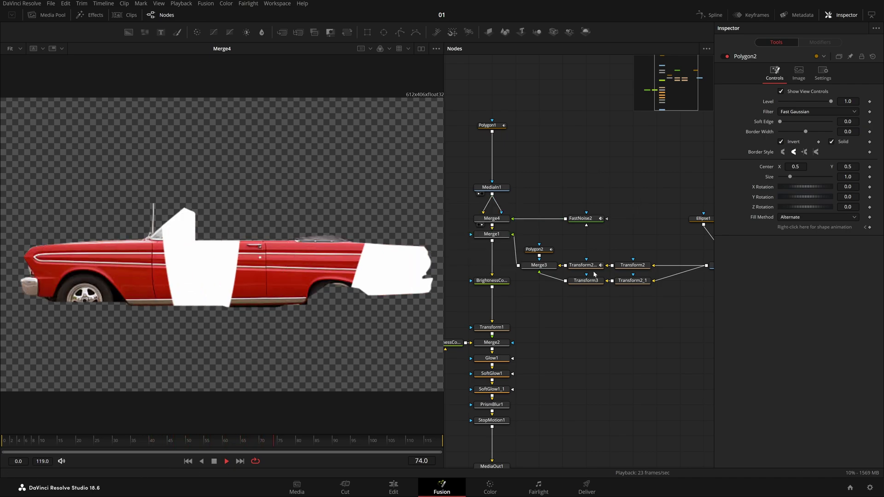
pyautogui.scroll(-5, 531, 330)
pyautogui.click(480, 376)
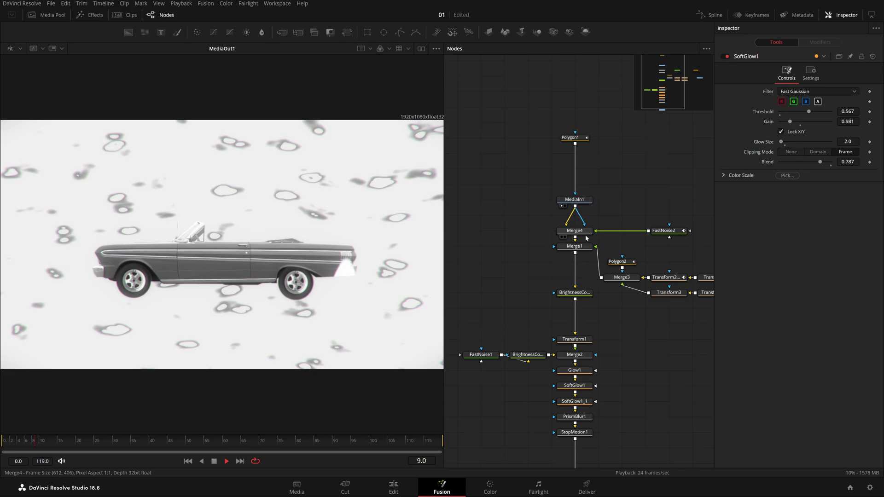
# Lower Merge4's Blend to 0.75 to make the noise reflections more transparent.
pyautogui.click(583, 231)
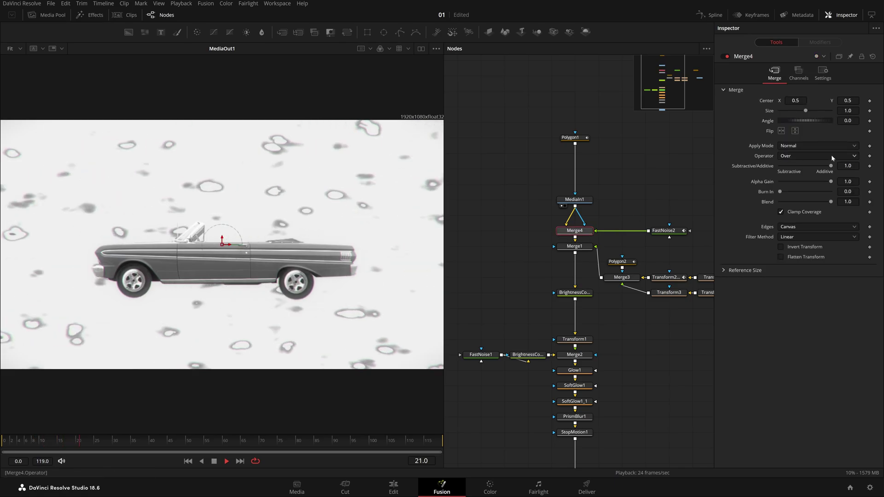
pyautogui.click(821, 76)
pyautogui.click(772, 76)
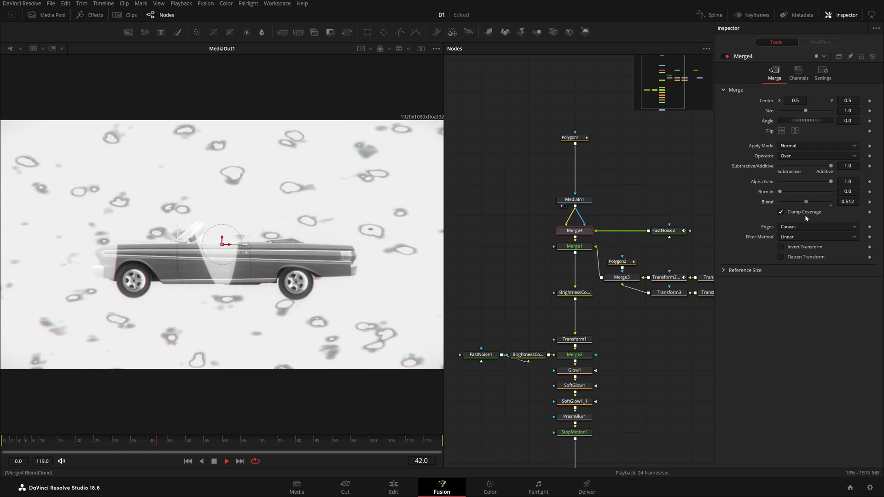
pyautogui.click(848, 202)
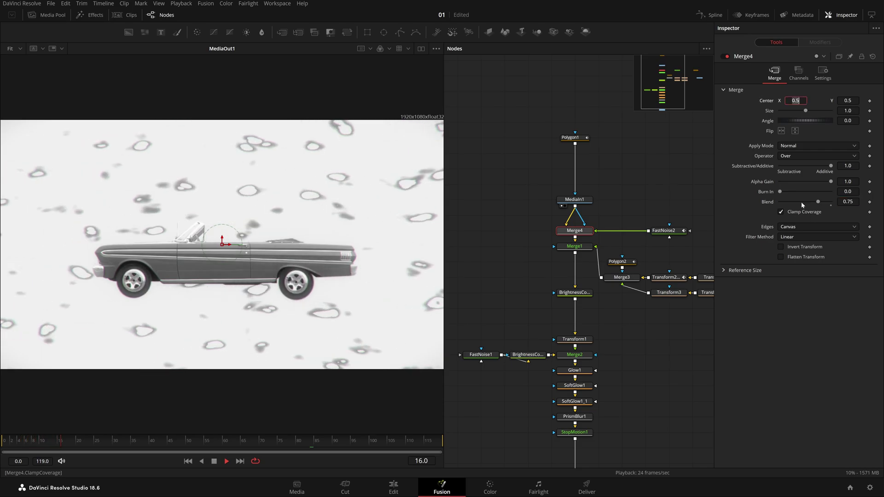
pyautogui.click(621, 159)
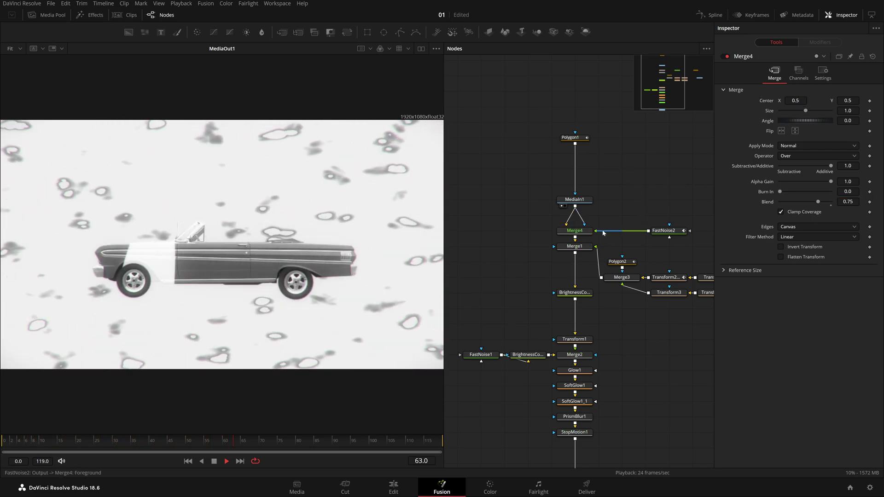
# Set FastNoise2's X Scale to 10 and Merge4's Blend to 0.5.
pyautogui.click(589, 231)
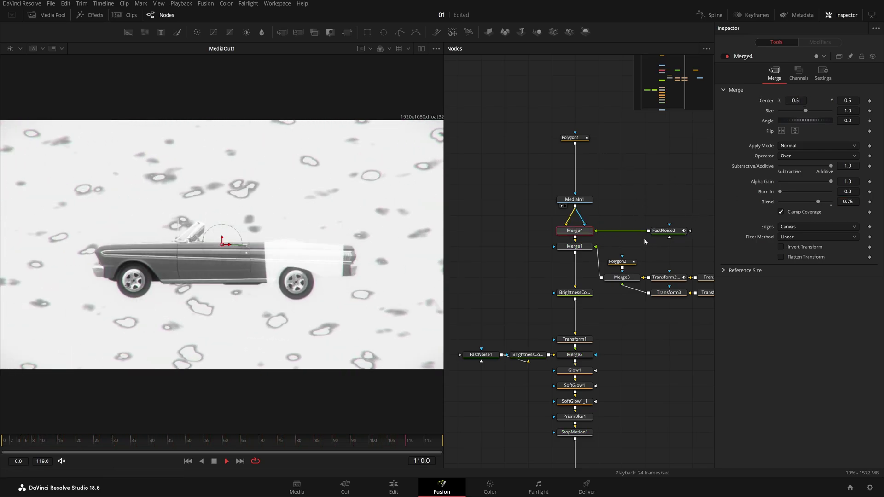
pyautogui.click(659, 232)
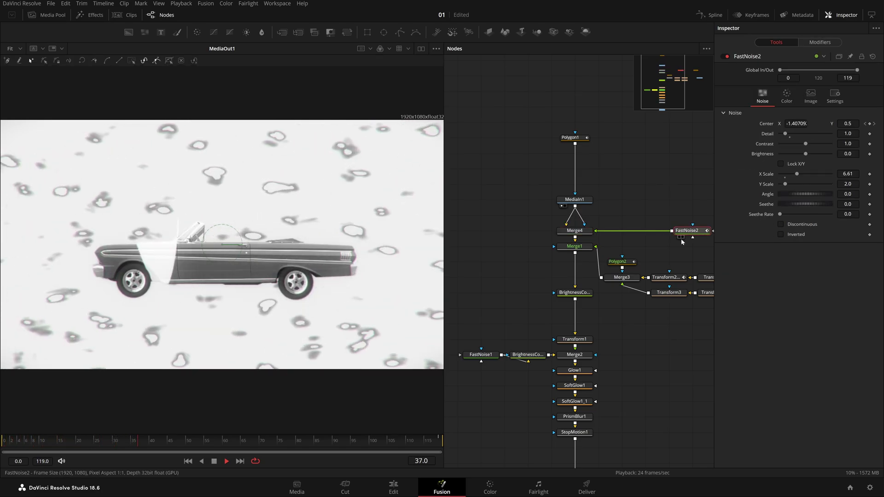
pyautogui.moveTo(635, 244); pyautogui.dragTo(586, 255)
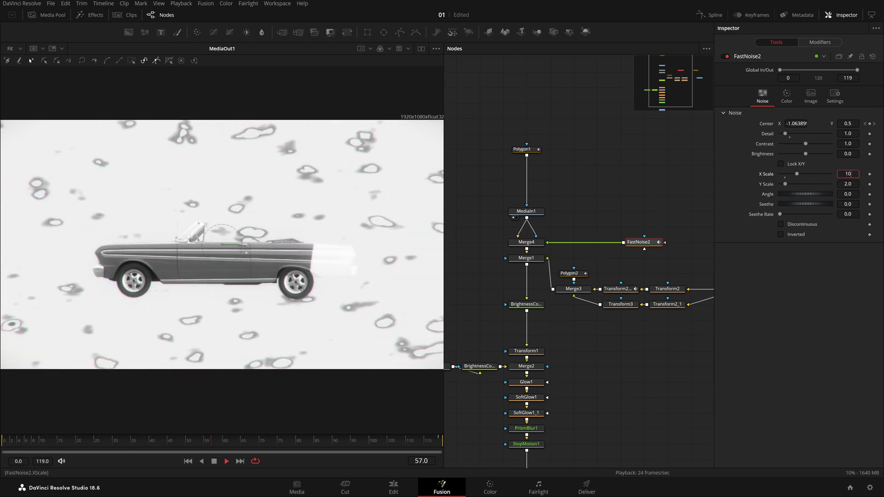
pyautogui.click(671, 187)
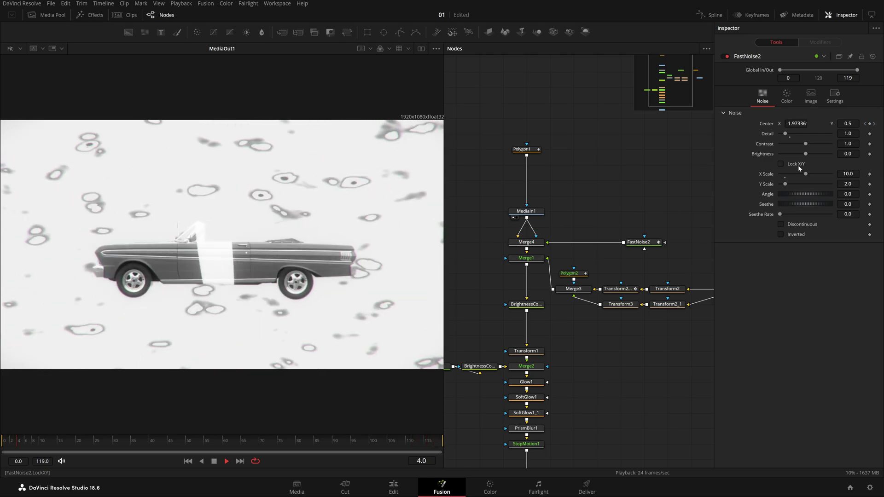
pyautogui.click(527, 243)
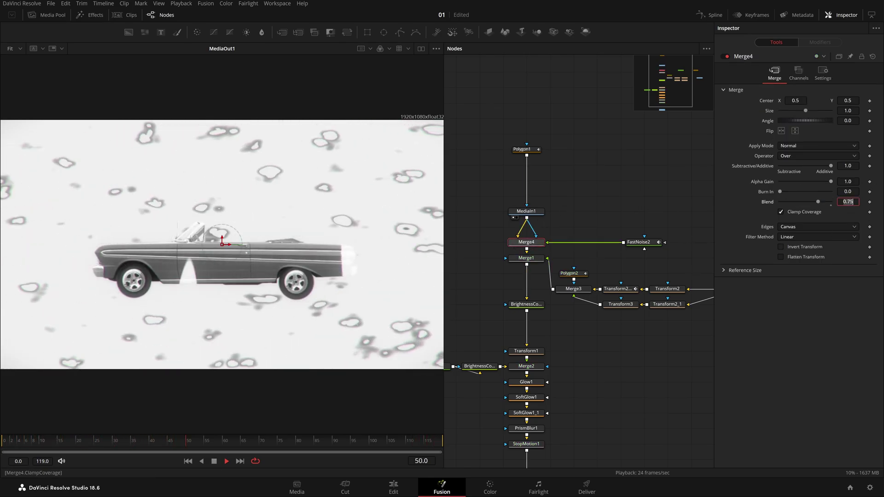
pyautogui.click(586, 182)
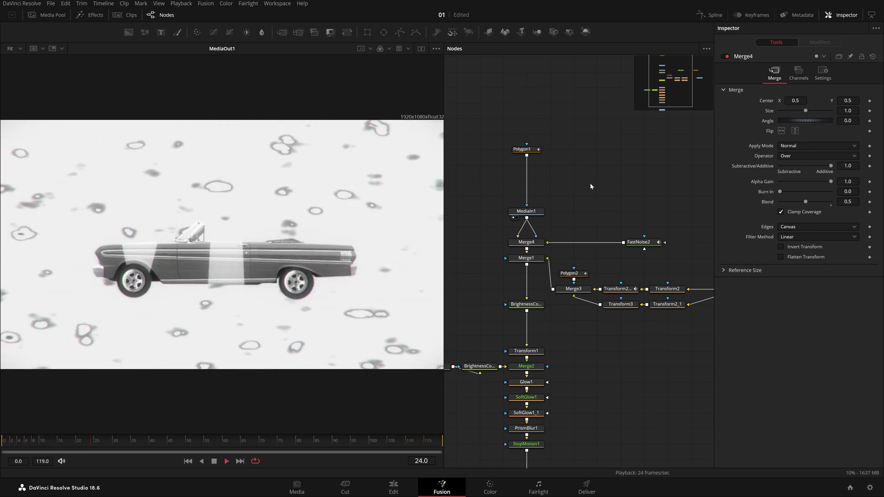
# Set BrightnessContrast1's saturation to 0.25 to bring some colour back into the noise background.
pyautogui.scroll(-3, 590, 184)
pyautogui.moveTo(580, 342); pyautogui.dragTo(624, 320)
pyautogui.click(521, 251)
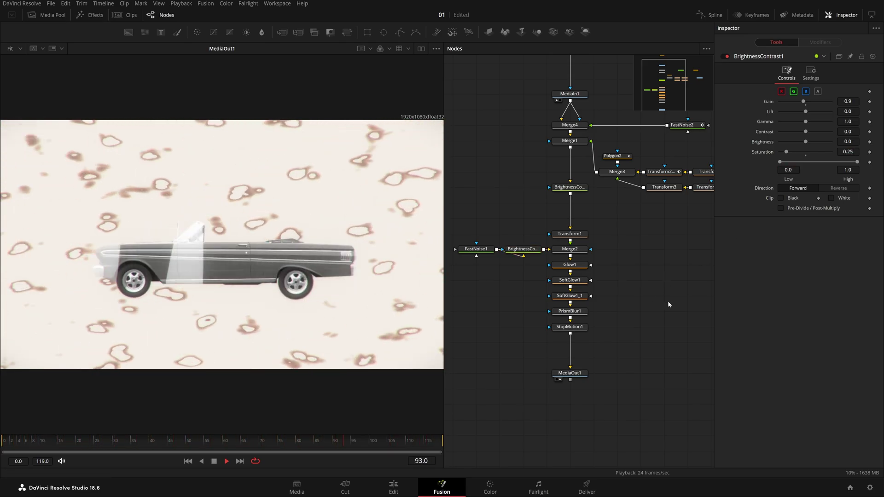
# Set FastNoise2's contrast to 3.29 and brightness to -0.06.
pyautogui.scroll(3, 665, 300)
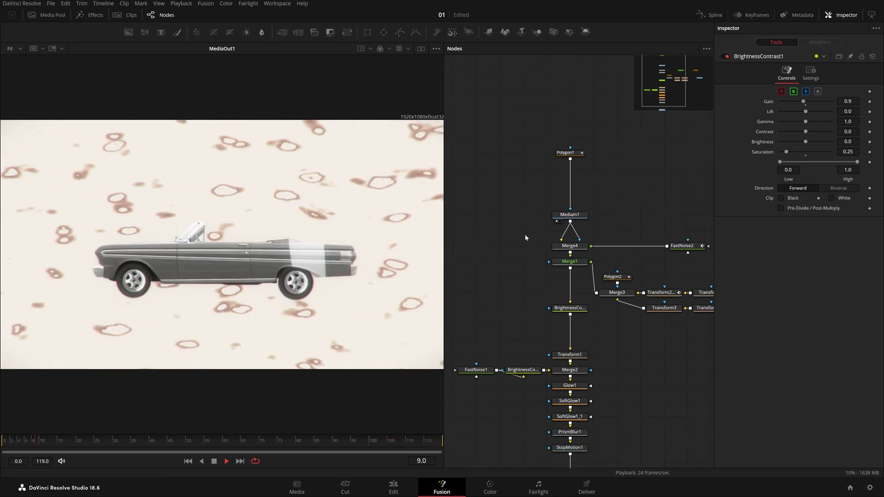
pyautogui.click(682, 251)
pyautogui.click(787, 96)
pyautogui.click(762, 95)
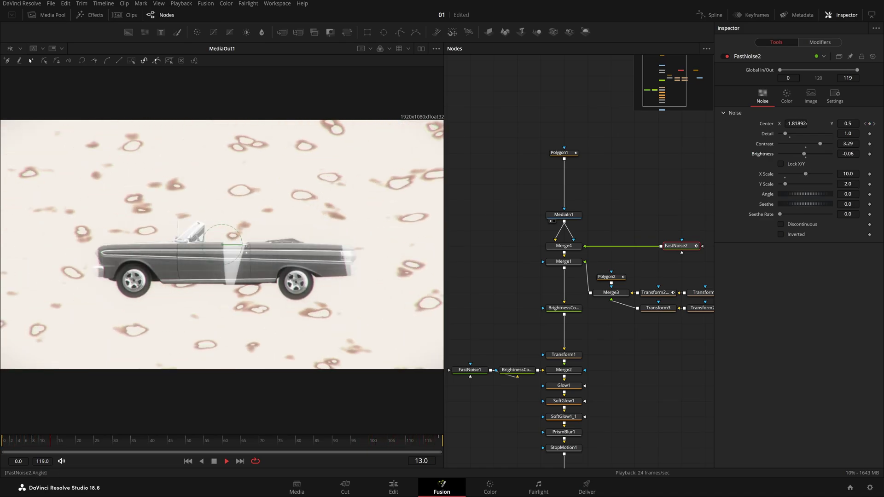
# Set FastNoise2's scale to 20 with X/Y locked, unlock it again, and set Y Scale to 10.
pyautogui.click(799, 165)
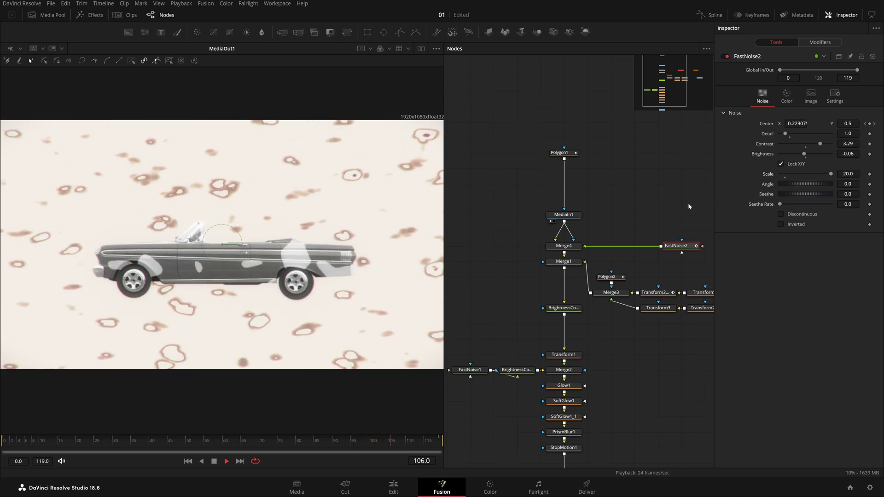
pyautogui.click(801, 165)
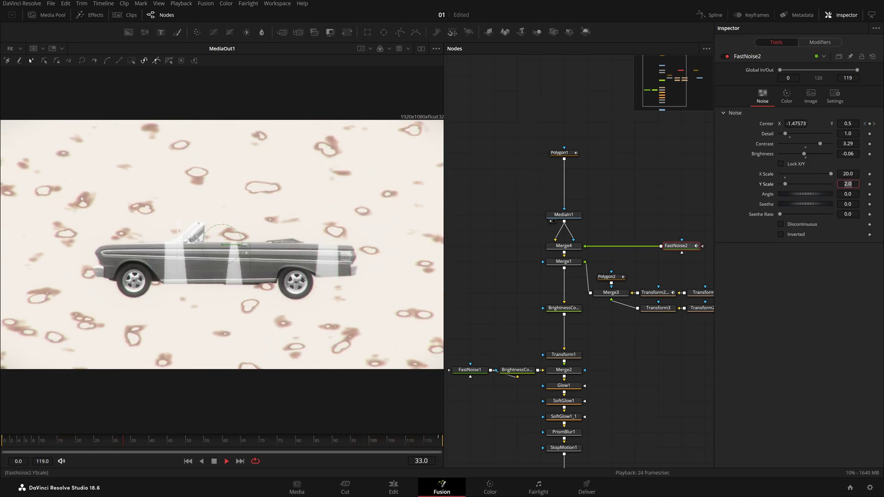
pyautogui.click(651, 215)
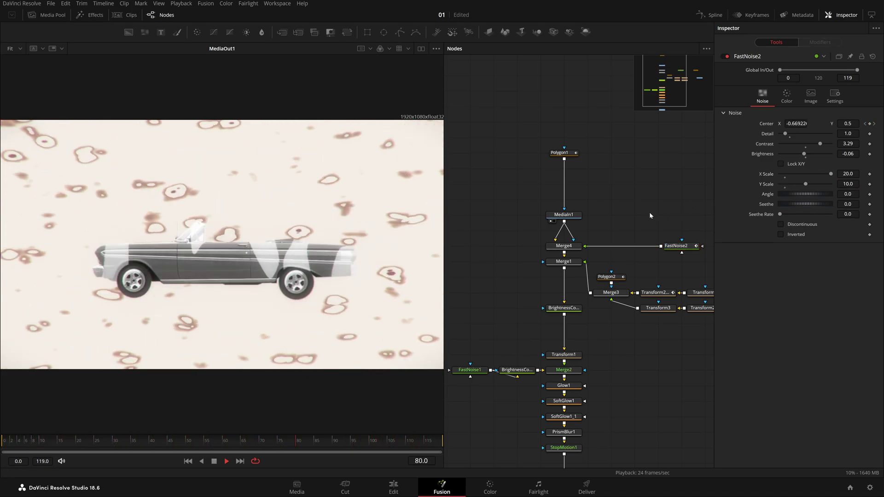
# Add a Drop Shadow node, preview it in the viewer, and place it between BrightnessContrast2 and Transform1.
pyautogui.click(533, 300)
pyautogui.hotkey('shift', 'space')
pyautogui.write('drop')
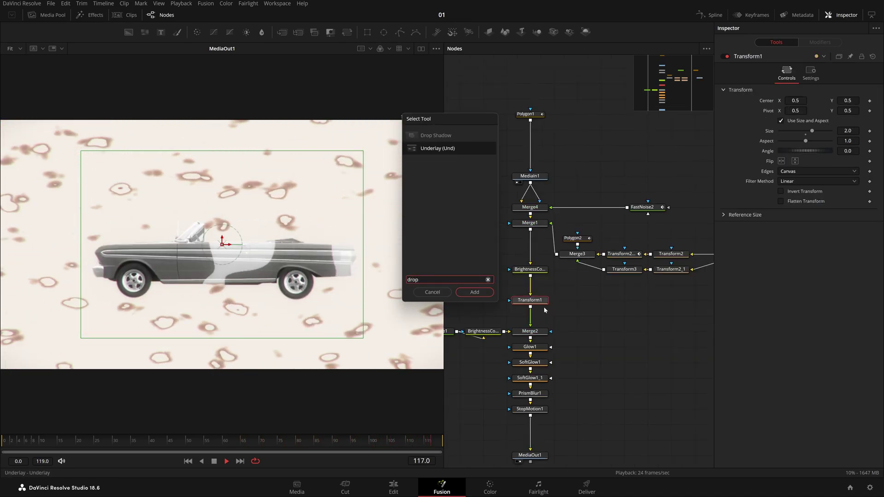
pyautogui.press('Return')
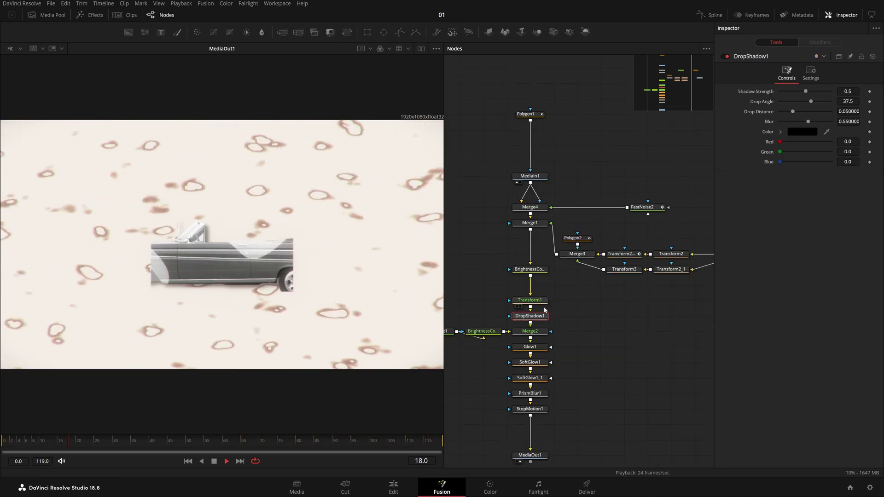
pyautogui.press('1')
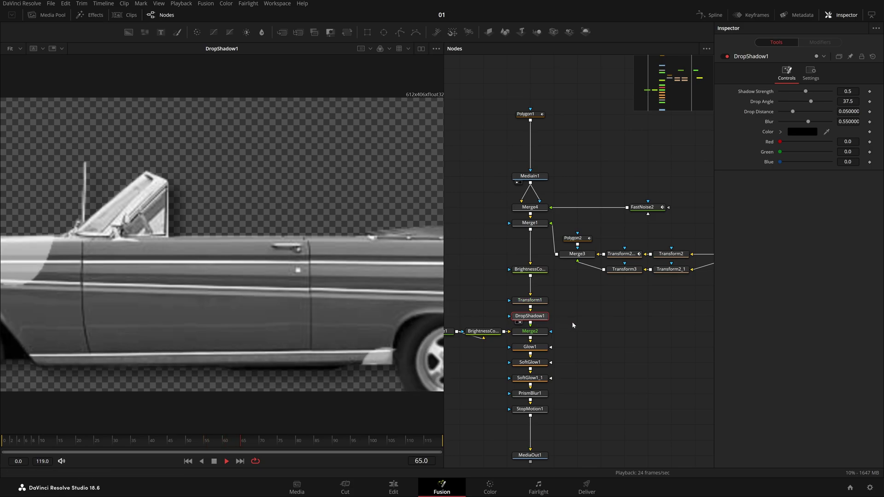
pyautogui.moveTo(542, 318); pyautogui.dragTo(533, 286)
pyautogui.scroll(-5, 578, 358)
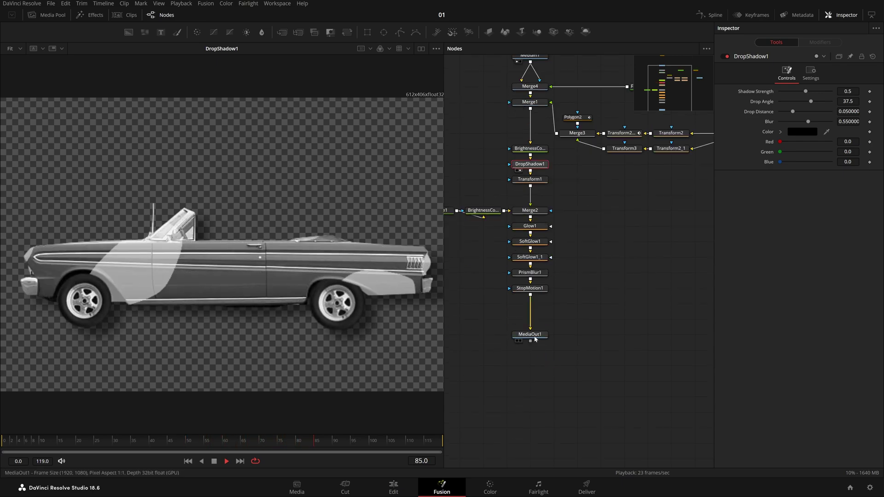
# View MediaOut1 and set DropShadow1's strength to 0.938, angle to 0, distance to 0.0171 and blur to 0.567.
pyautogui.click(521, 341)
pyautogui.scroll(3, 600, 261)
pyautogui.press('space')
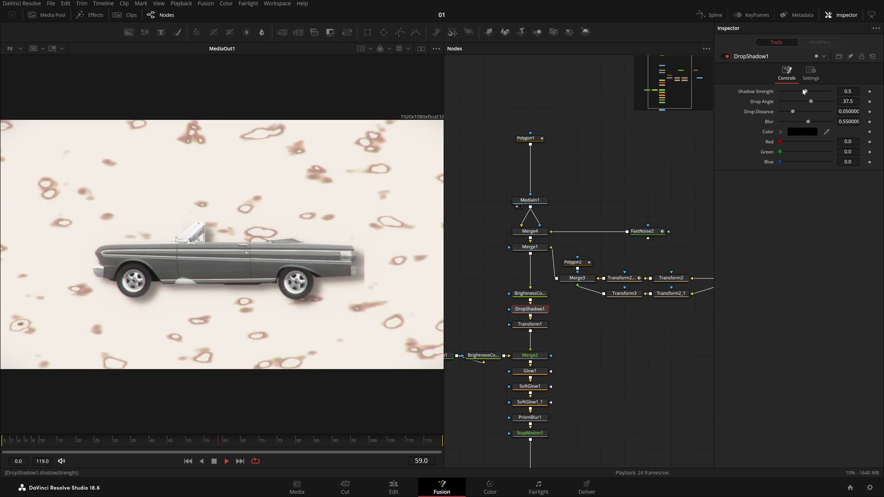
pyautogui.moveTo(793, 111); pyautogui.dragTo(758, 115)
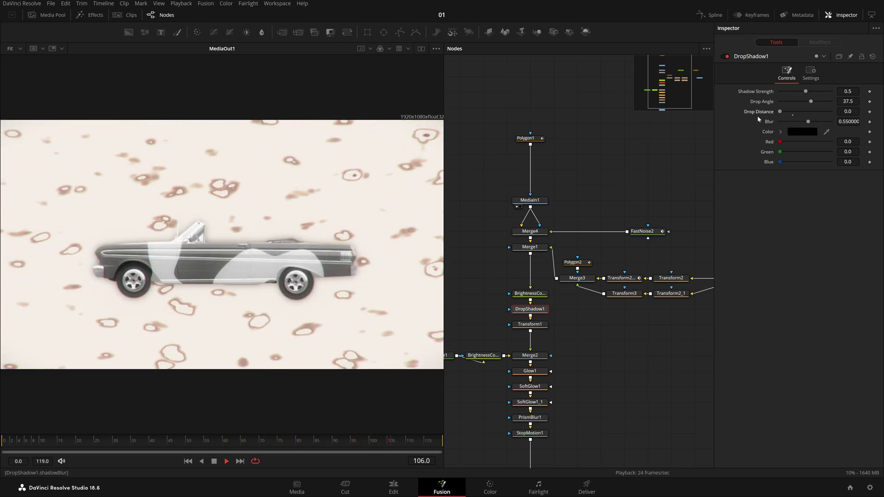
pyautogui.moveTo(848, 92); pyautogui.dragTo(813, 127)
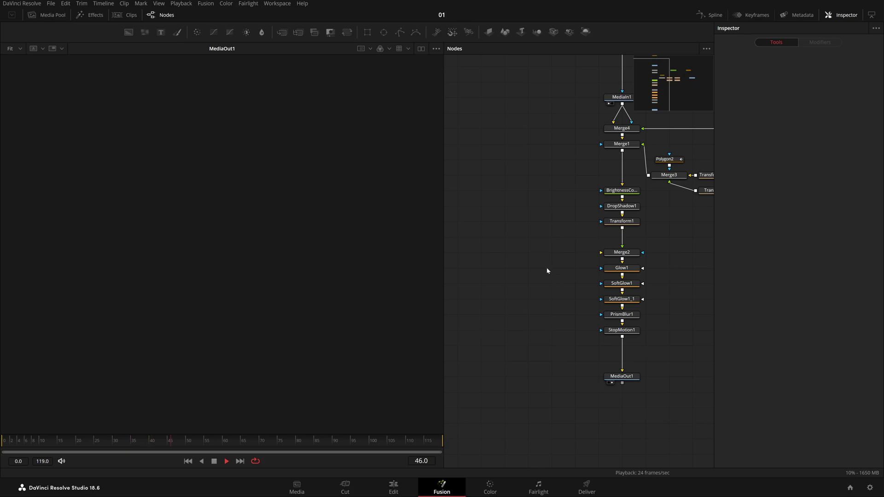
# Replace the noise background branch with a solid Background node connected to Merge2's background input.
pyautogui.hotkey('shift', 'space')
pyautogui.write('bg')
pyautogui.press('Return')
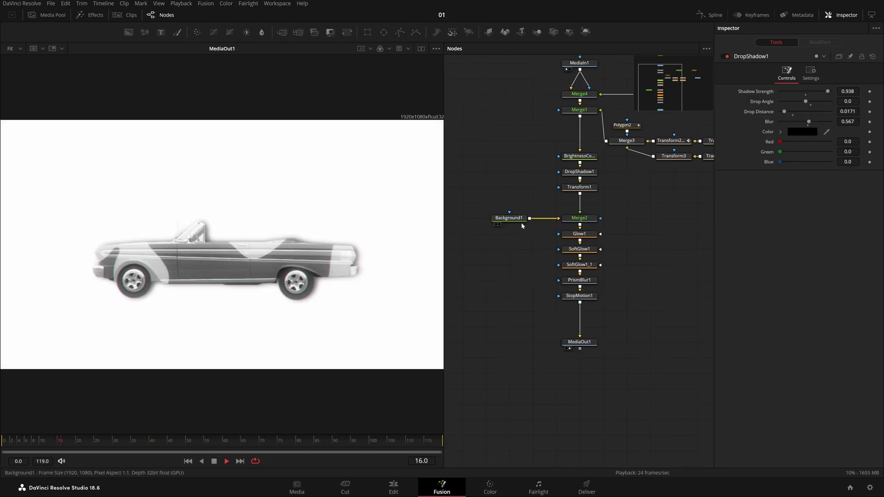
# Set Background1's colour to pale cream with red 0.988235, green 0.956862 and blue 0.803921.
pyautogui.click(519, 219)
pyautogui.click(805, 140)
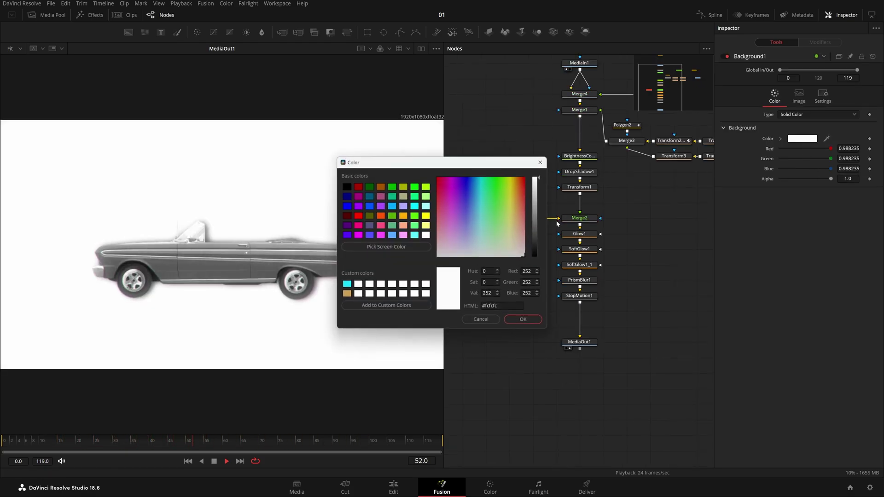
pyautogui.click(516, 252)
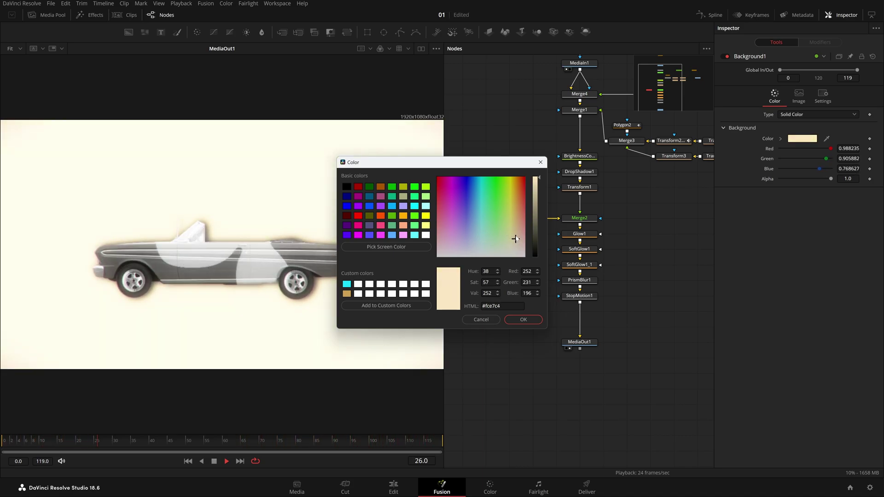
pyautogui.moveTo(516, 239)
pyautogui.mouseDown()
pyautogui.moveTo(514, 198)
pyautogui.moveTo(513, 232)
pyautogui.mouseUp()
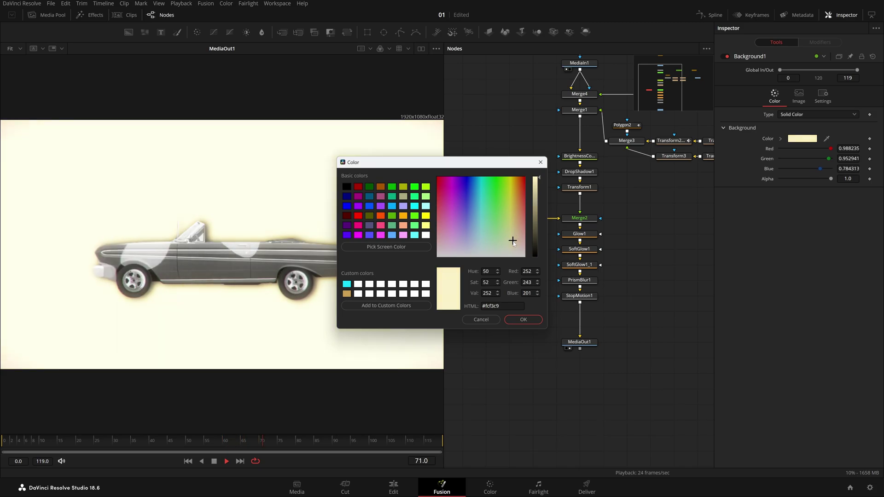
pyautogui.click(524, 320)
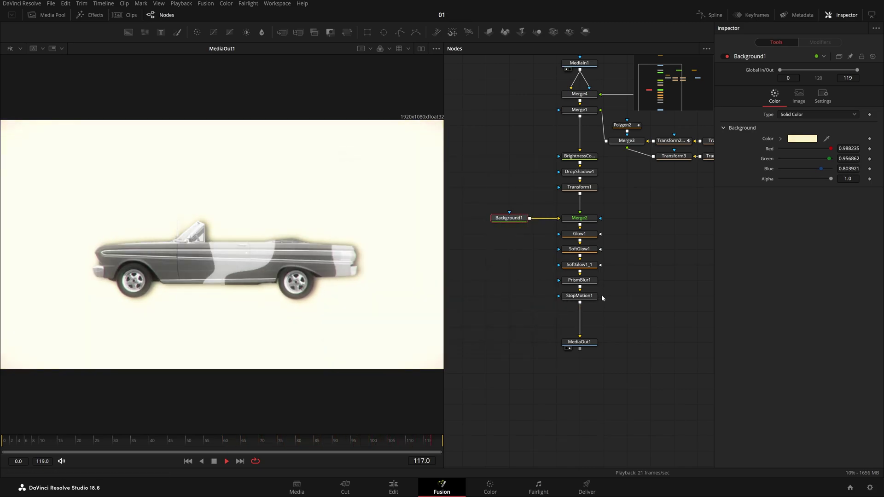
# Move Merge2 and Background1 between StopMotion1 and MediaOut1, reconnecting Background1 to Merge2 and Transform1 to Glow1.
pyautogui.moveTo(615, 283); pyautogui.dragTo(571, 256)
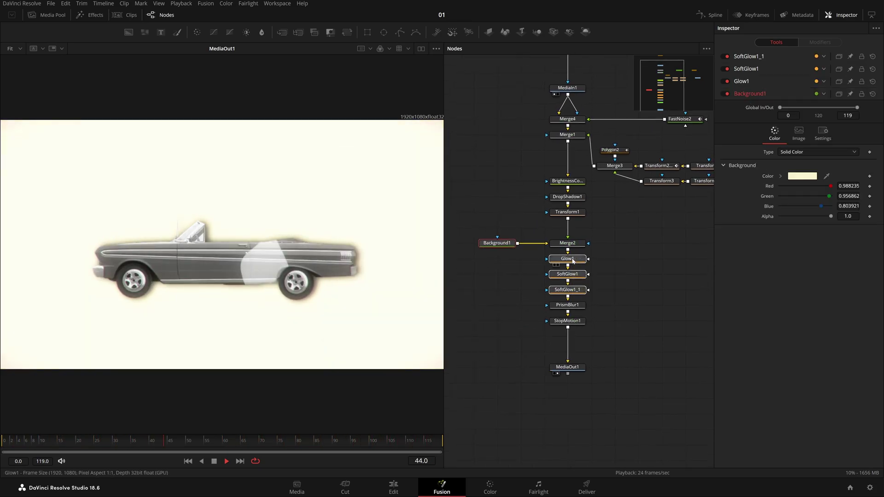
pyautogui.moveTo(490, 231); pyautogui.dragTo(572, 344)
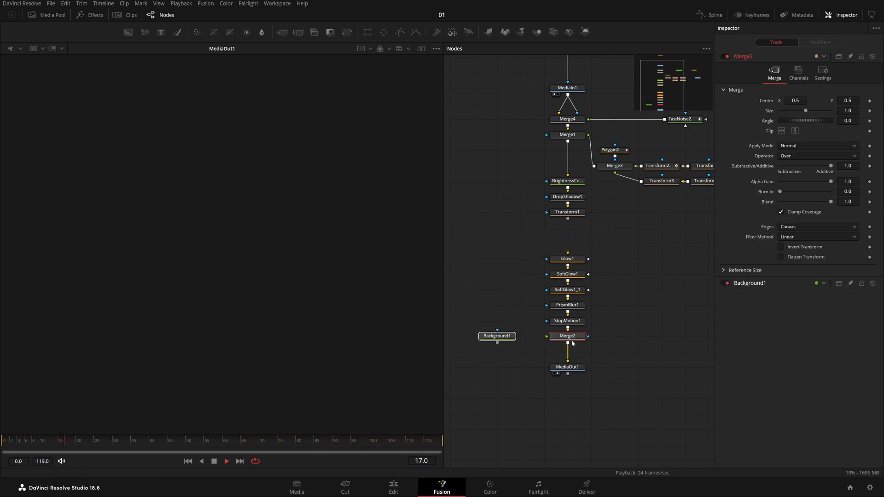
pyautogui.moveTo(498, 343); pyautogui.dragTo(566, 337)
pyautogui.click(578, 340)
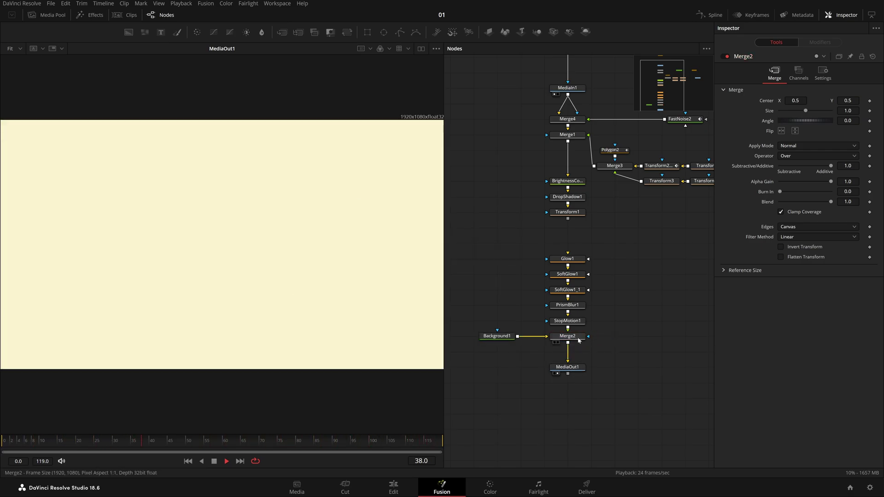
pyautogui.press('1')
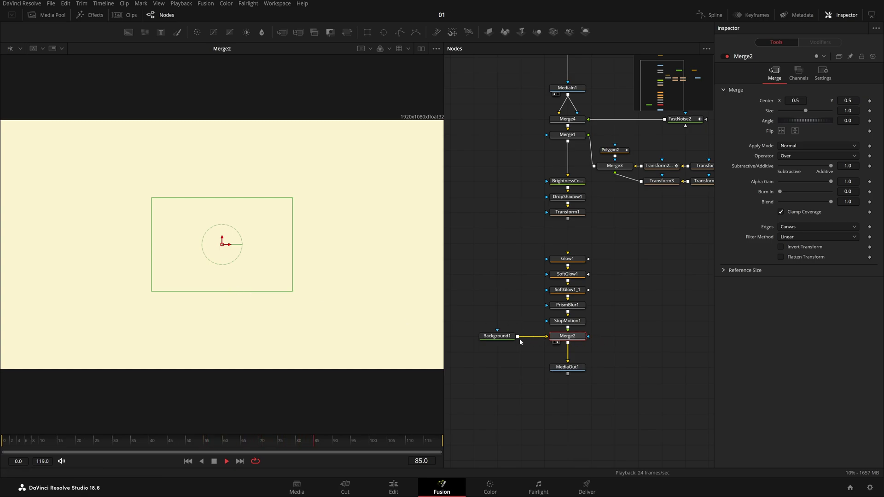
pyautogui.click(593, 314)
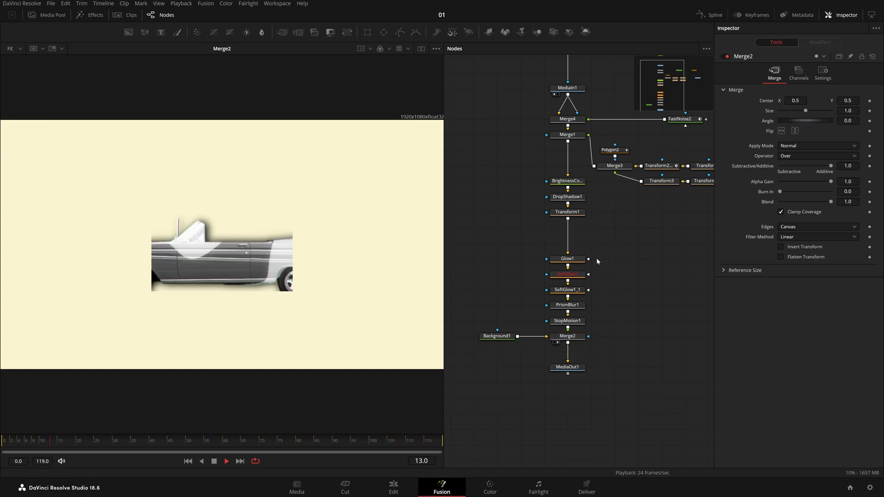
# View Transform1, merge a new Background node into the chain after it, and place both new nodes directly below Transform1.
pyautogui.click(578, 213)
pyautogui.press('1')
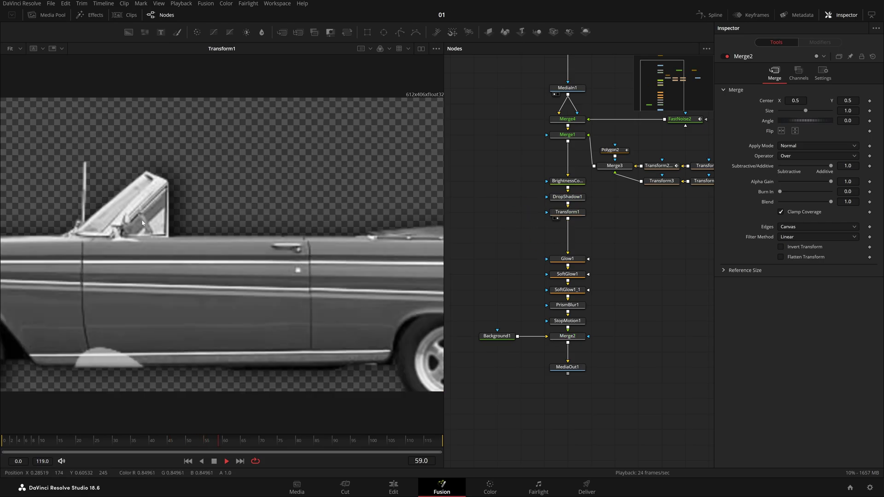
pyautogui.hotkey('shift', 'space')
pyautogui.write('bg')
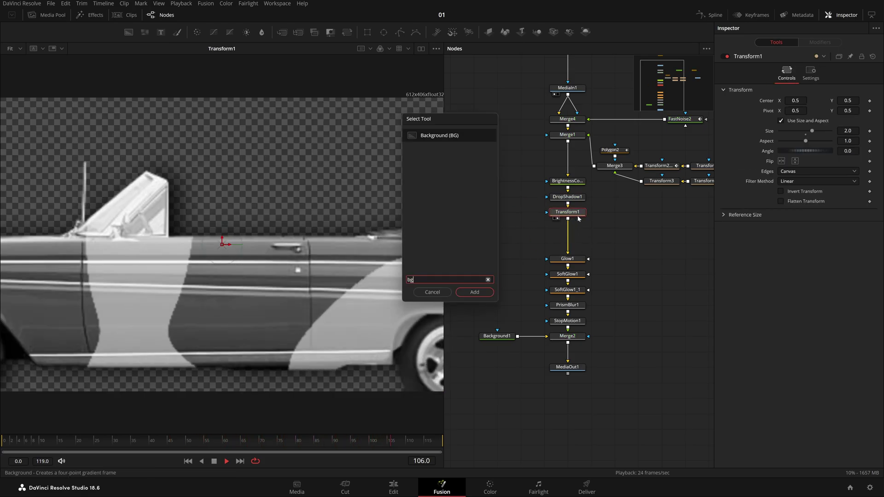
pyautogui.press('Return')
pyautogui.moveTo(683, 213); pyautogui.dragTo(465, 228)
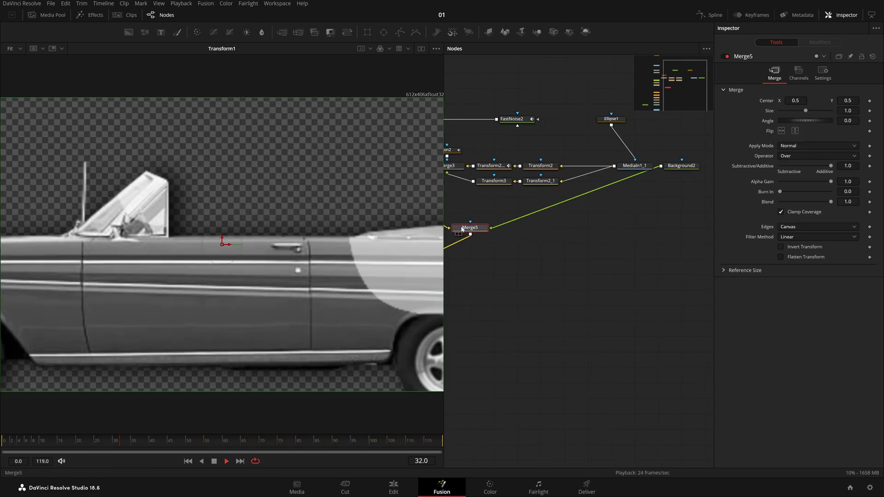
pyautogui.moveTo(682, 165); pyautogui.dragTo(494, 228)
pyautogui.moveTo(511, 257); pyautogui.dragTo(605, 246)
pyautogui.moveTo(614, 252); pyautogui.dragTo(543, 252)
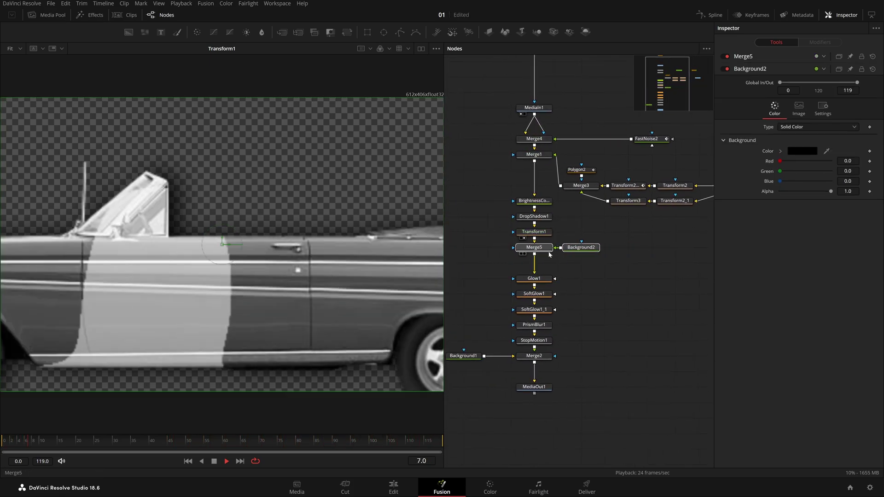
# Put Background2 behind the car in Merge5 with alpha 0, view MediaOut1, and move Background1 to Merge2's other side.
pyautogui.click(536, 249)
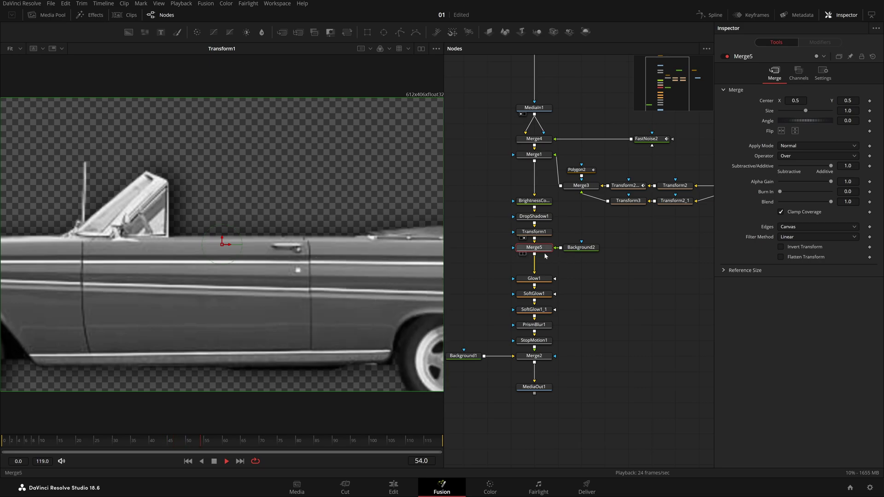
pyautogui.click(581, 248)
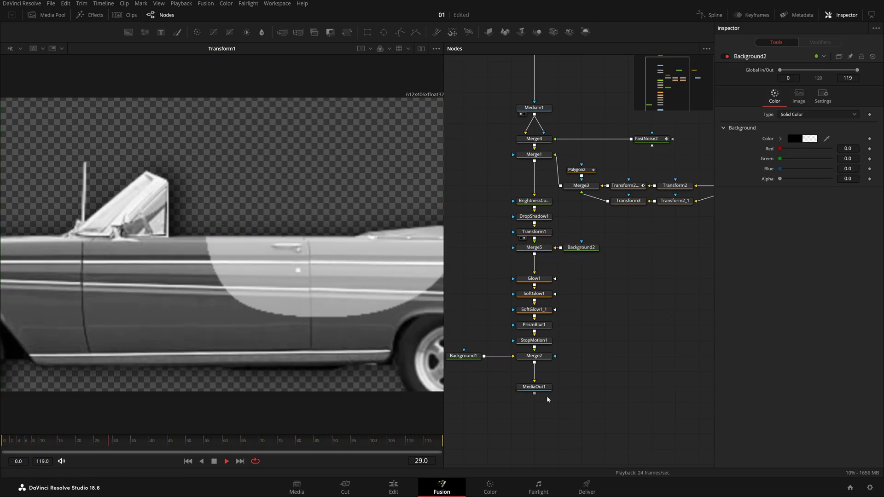
pyautogui.moveTo(539, 388); pyautogui.dragTo(232, 341)
pyautogui.moveTo(463, 359); pyautogui.dragTo(592, 361)
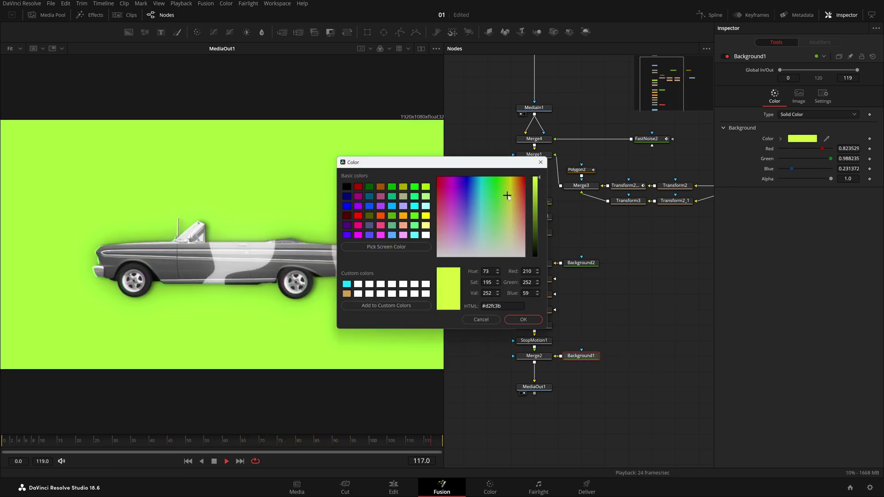
# Try a coral red for Background1's colour, with red 0.988235, green 0.345098 and blue 0.345098.
pyautogui.moveTo(507, 195); pyautogui.dragTo(479, 235)
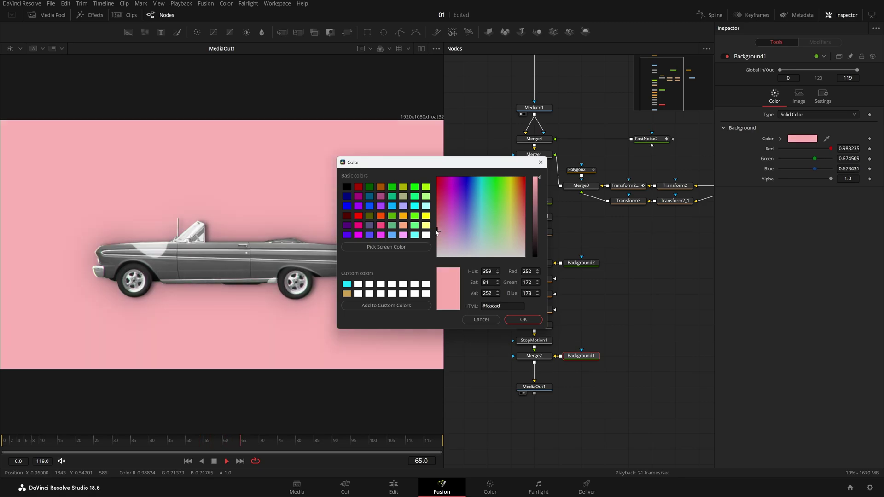
pyautogui.moveTo(436, 232); pyautogui.dragTo(535, 205)
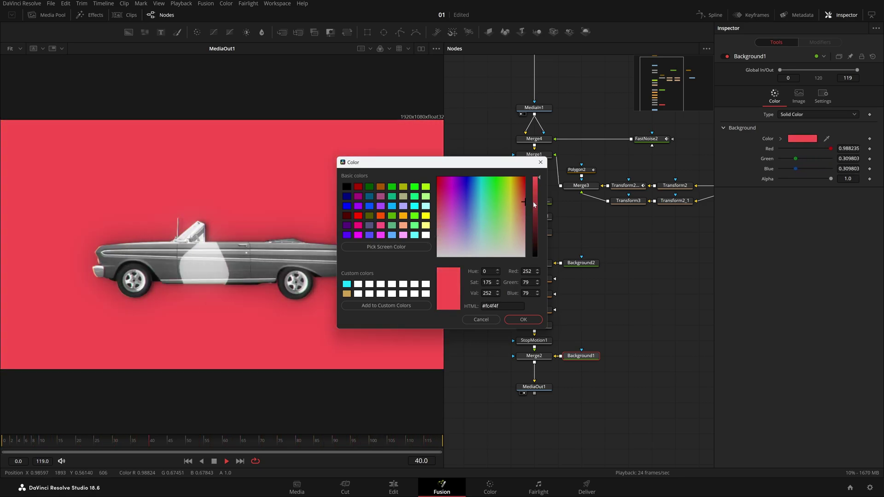
pyautogui.click(525, 320)
pyautogui.scroll(-1, 352, 289)
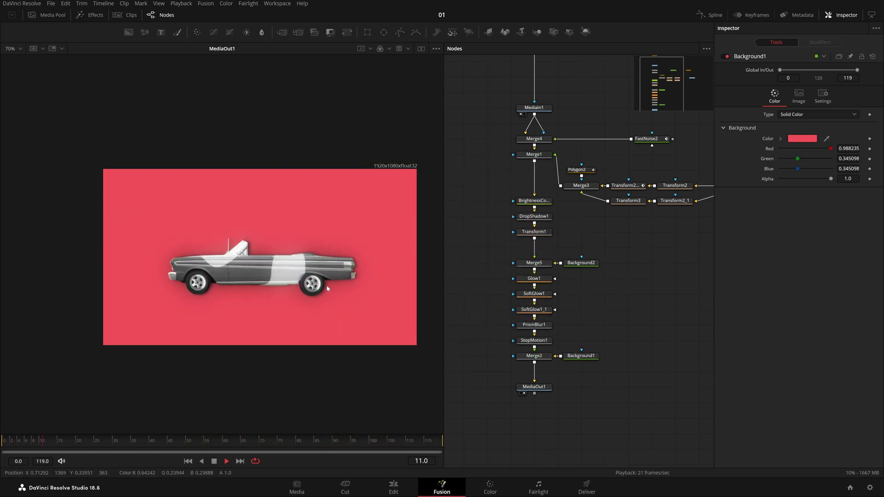
# Fit the viewer and try a blue for Background1's colour, with red 0.043137, green 0.556862 and blue 0.760784.
pyautogui.hotkey('ctrl', 'f')
pyautogui.moveTo(832, 151); pyautogui.dragTo(815, 163)
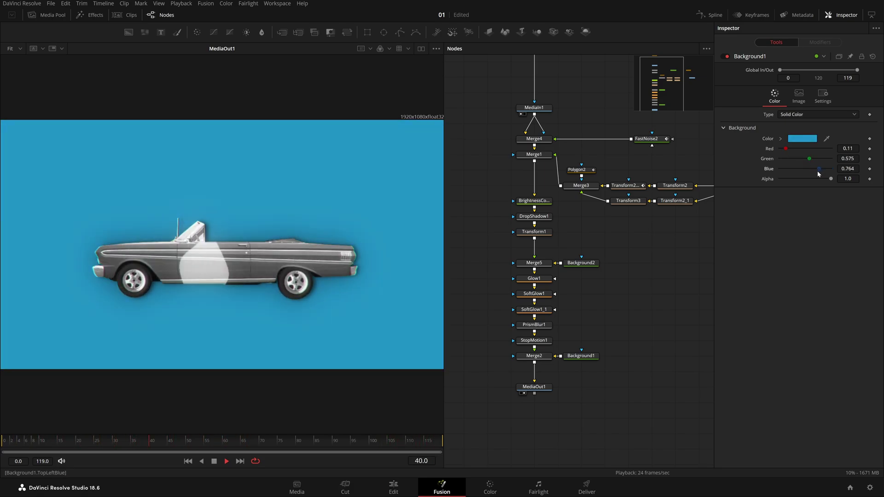
pyautogui.moveTo(811, 160); pyautogui.dragTo(786, 155)
# Set Background1's colour to light peach, #ffcf94.
pyautogui.click(803, 138)
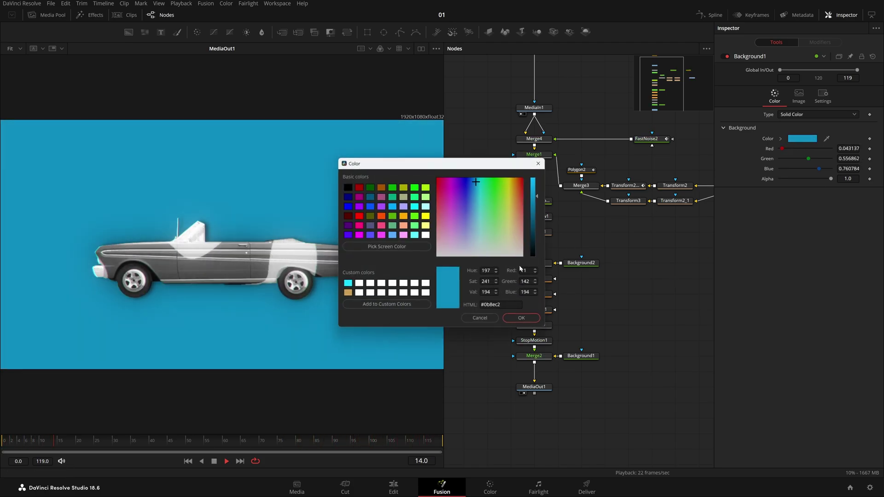
pyautogui.moveTo(523, 244); pyautogui.dragTo(519, 222)
pyautogui.moveTo(535, 197); pyautogui.dragTo(535, 176)
pyautogui.moveTo(518, 225); pyautogui.dragTo(517, 224)
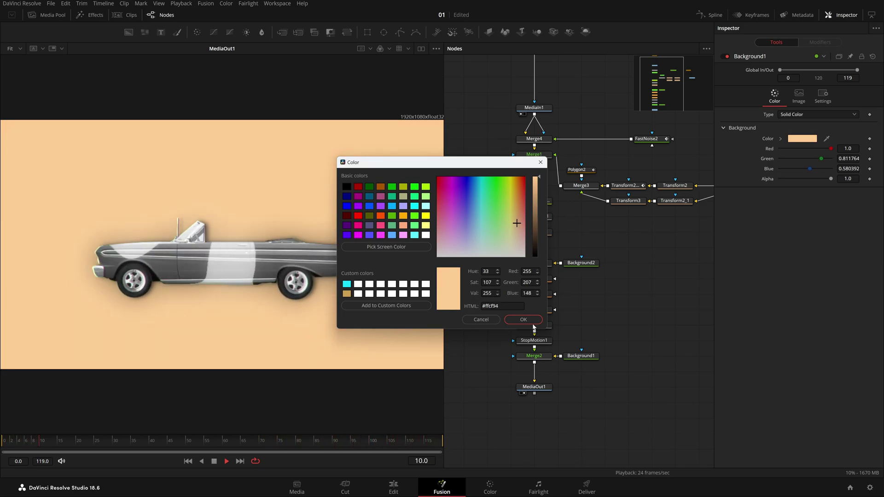
pyautogui.click(533, 322)
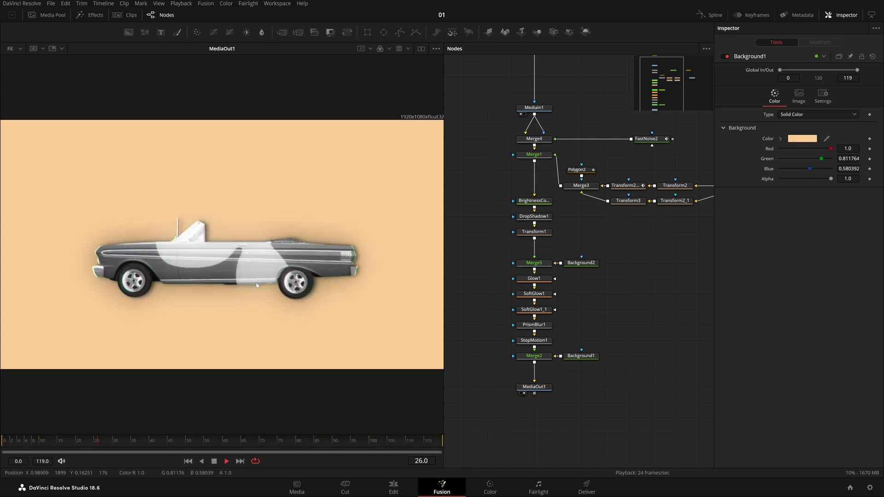
# Space out the lower nodes and move PrismBlur1 and StopMotion1 between Merge2 and MediaOut1.
pyautogui.moveTo(559, 410)
pyautogui.mouseDown()
pyautogui.moveTo(567, 382)
pyautogui.moveTo(558, 411)
pyautogui.mouseUp()
pyautogui.moveTo(618, 347); pyautogui.dragTo(543, 330)
pyautogui.moveTo(543, 330); pyautogui.dragTo(547, 382)
pyautogui.click(560, 323)
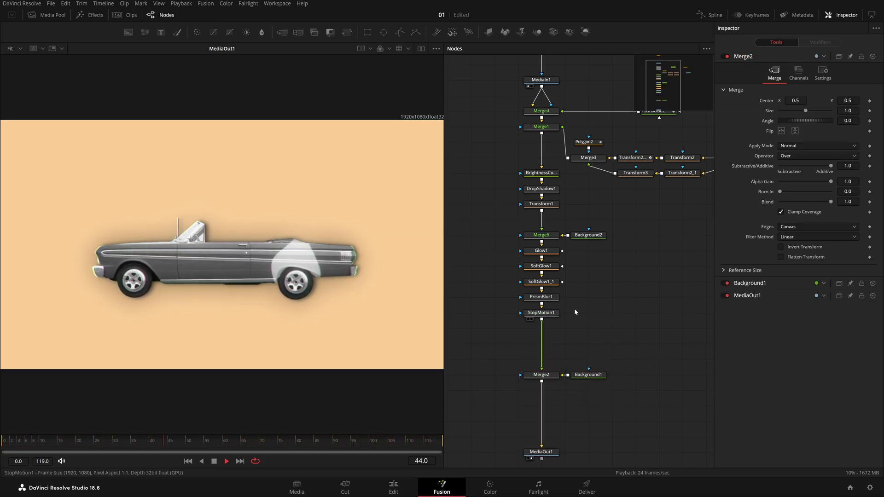
pyautogui.moveTo(549, 326); pyautogui.dragTo(542, 427)
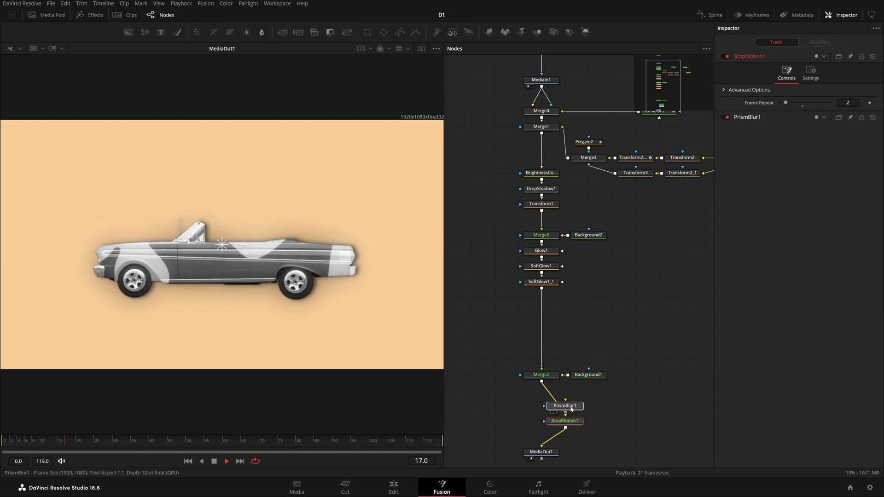
pyautogui.click(579, 420)
pyautogui.click(556, 421)
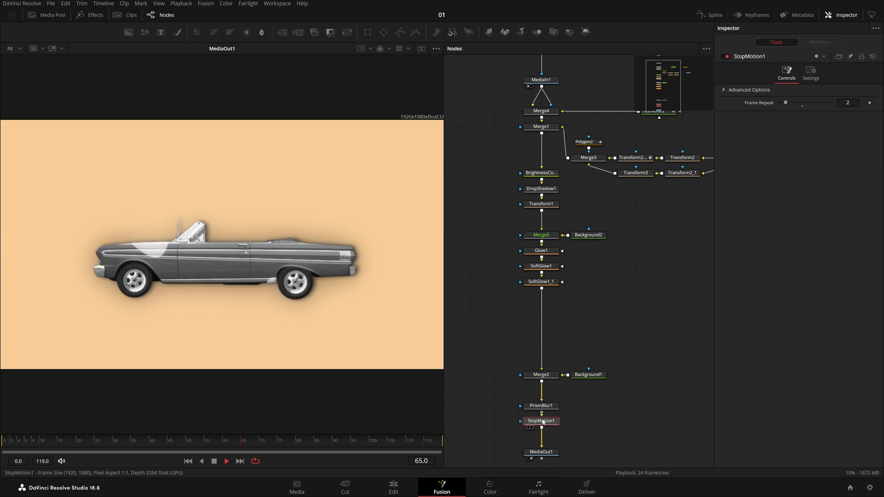
# Add a vignette with PrismBlur1 by setting Vignette Size to 0.3 and Vignette Sharpness to 3.78.
pyautogui.click(557, 406)
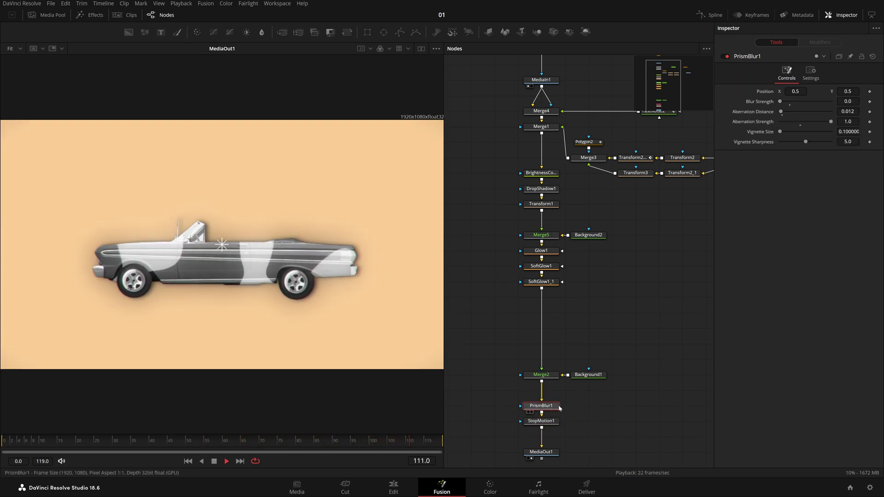
pyautogui.click(570, 409)
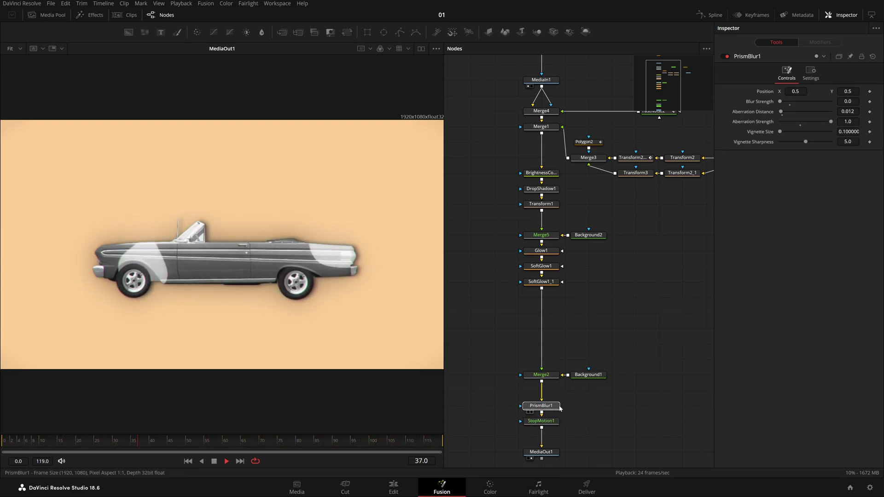
pyautogui.moveTo(781, 132); pyautogui.dragTo(799, 147)
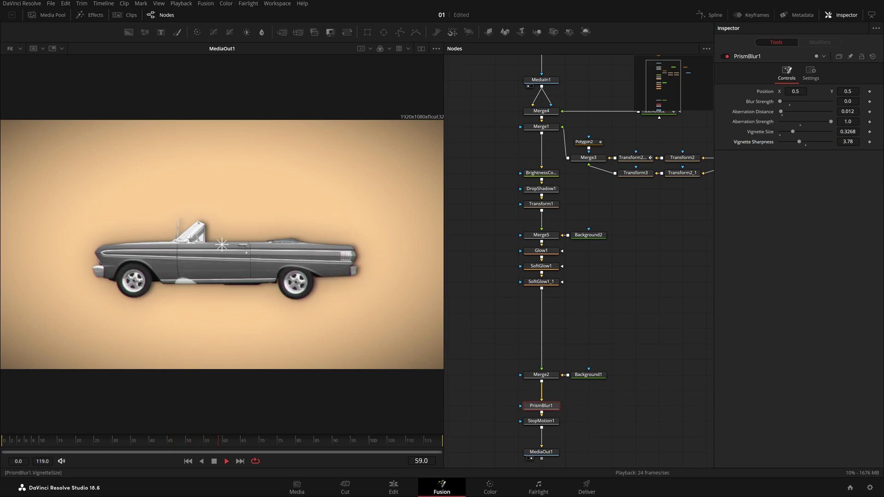
pyautogui.write('.2')
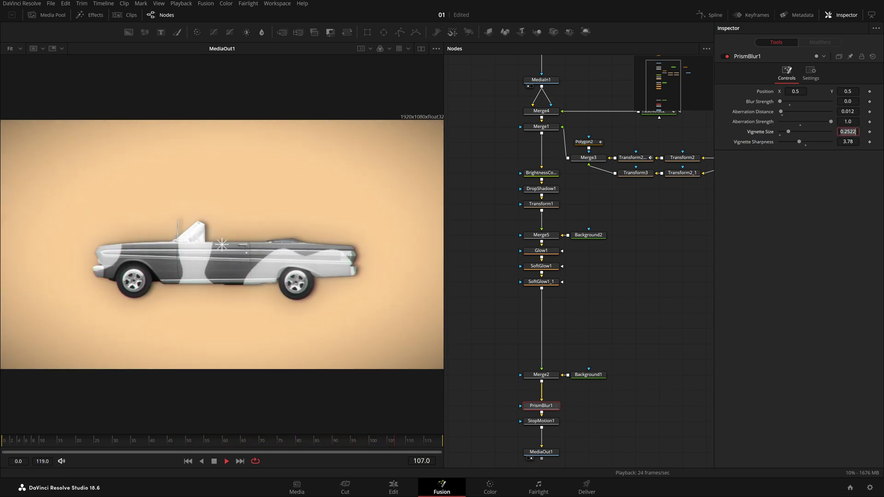
pyautogui.press('Return')
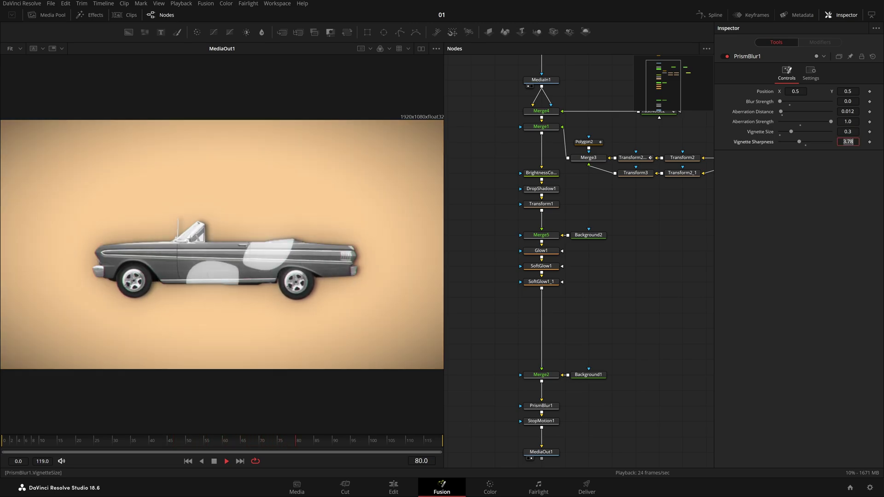
# Set PrismBlur1's Vignette Size to 0.25.
pyautogui.write('.25')
pyautogui.press('Tab')
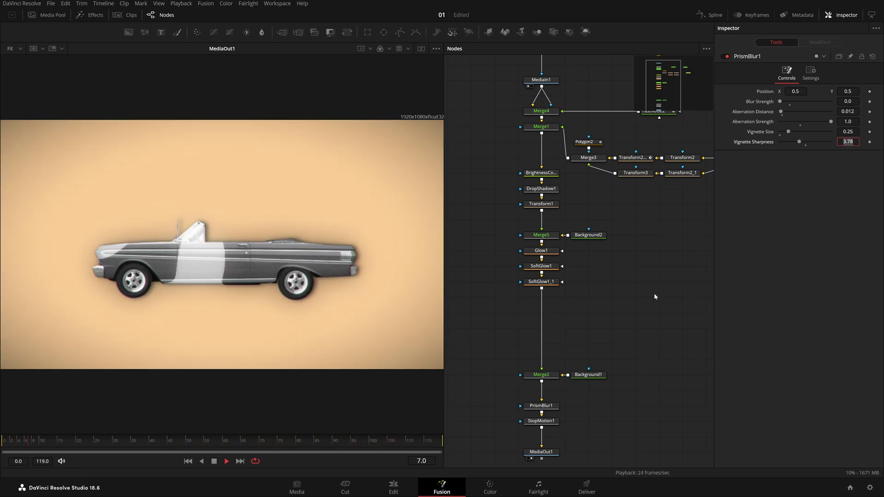
pyautogui.scroll(-1, 230, 297)
pyautogui.hotkey('ctrl', 'f')
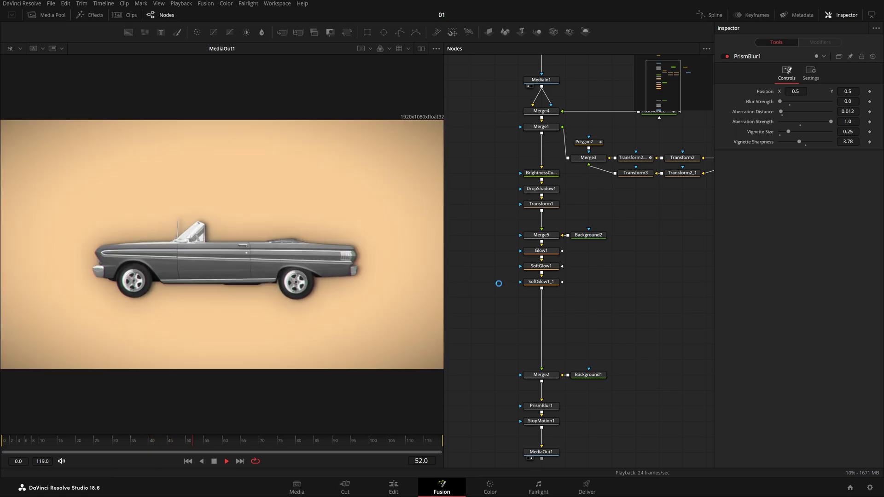
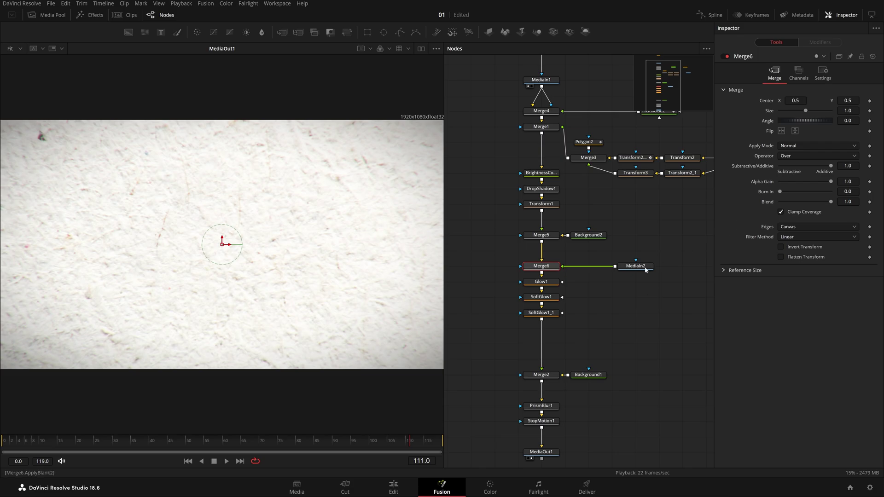
# Scale the paper texture in Merge6 to a size of 0.237 and rotate it to 90.5 degrees.
pyautogui.moveTo(806, 110); pyautogui.dragTo(780, 111)
pyautogui.moveTo(840, 110)
pyautogui.mouseDown()
pyautogui.moveTo(864, 111)
pyautogui.moveTo(857, 120)
pyautogui.moveTo(830, 121)
pyautogui.moveTo(852, 111)
pyautogui.mouseUp()
pyautogui.click(645, 303)
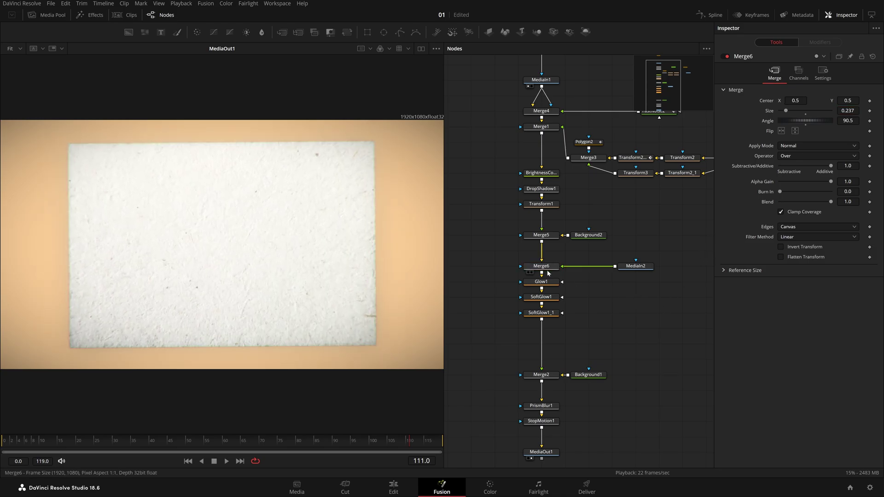
# Feed Merge5's output into Merge6's effect mask so the paper texture covers only the car shape.
pyautogui.click(546, 268)
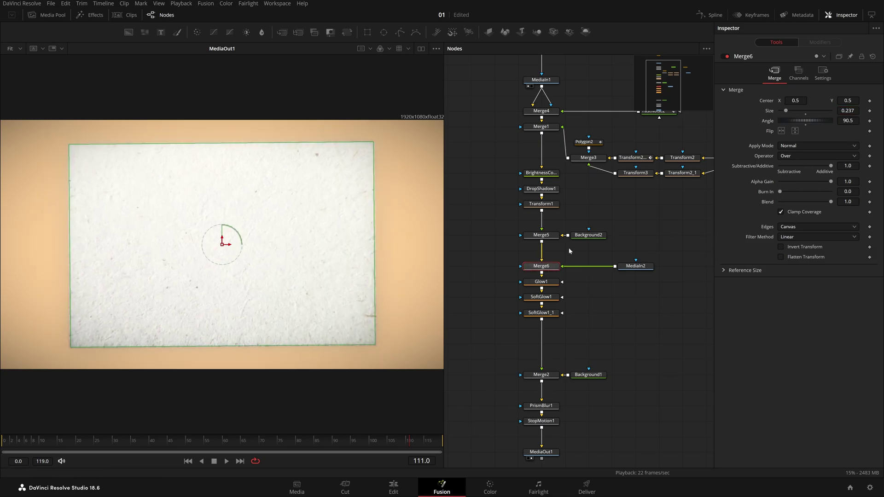
pyautogui.moveTo(541, 242); pyautogui.dragTo(529, 267)
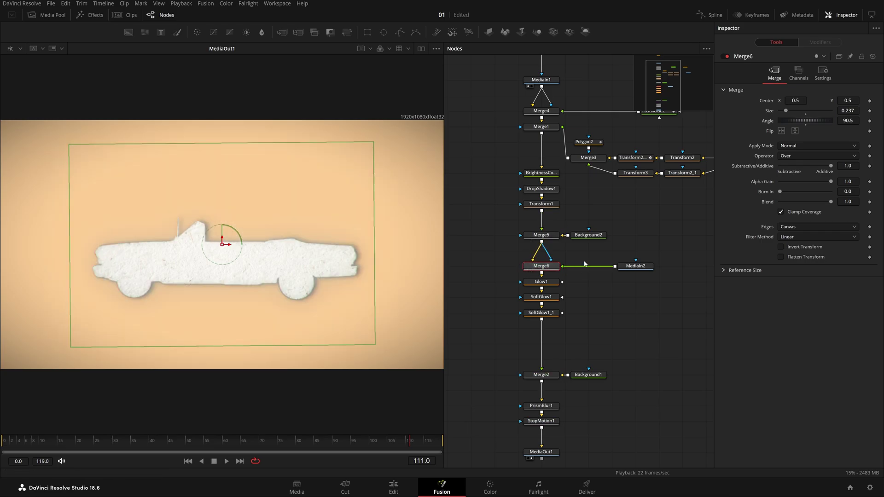
pyautogui.click(587, 261)
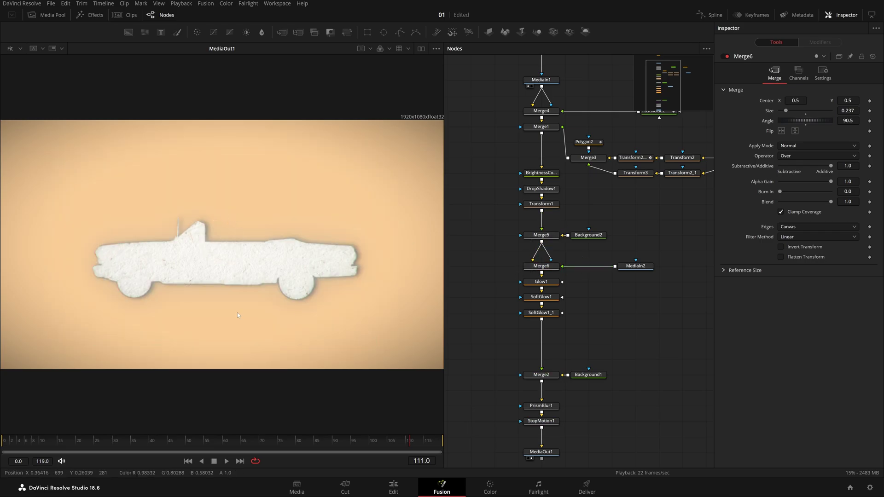
# Set Merge6's apply mode to Multiply.
pyautogui.click(544, 266)
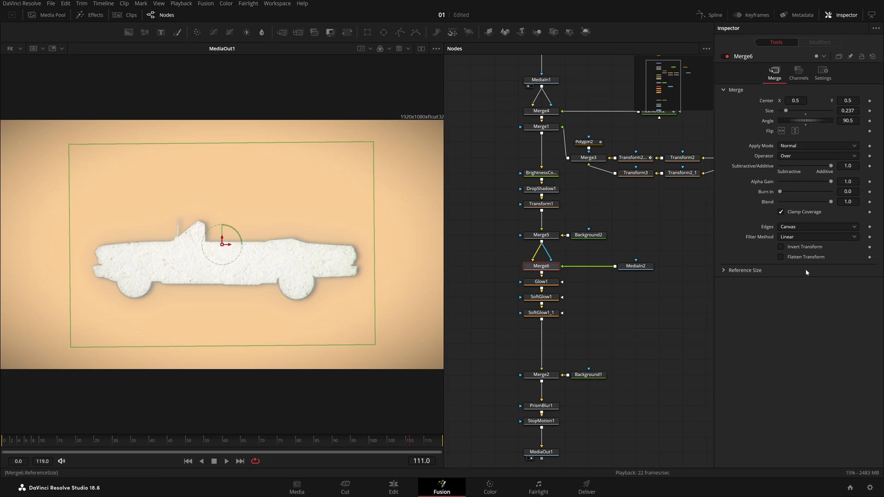
pyautogui.click(791, 146)
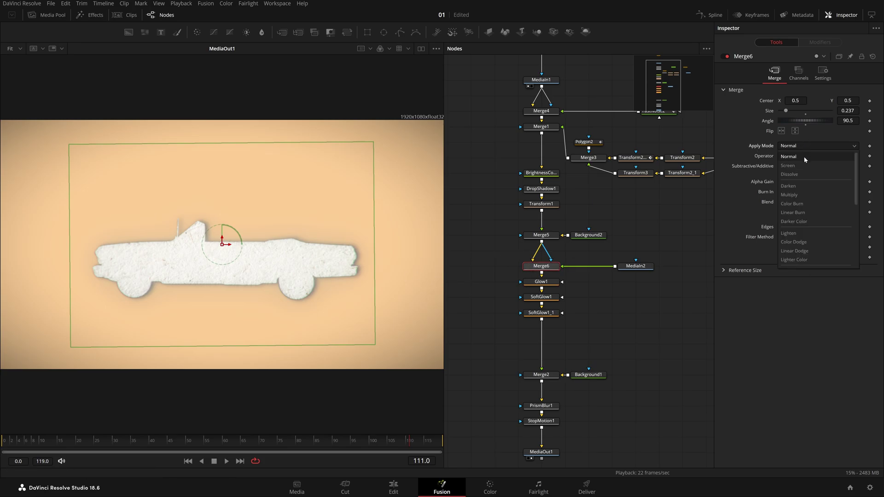
pyautogui.click(790, 194)
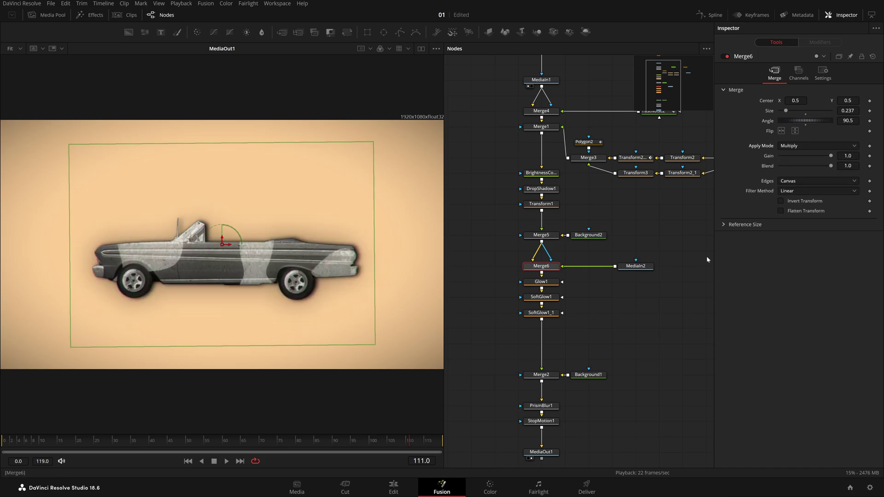
pyautogui.click(650, 328)
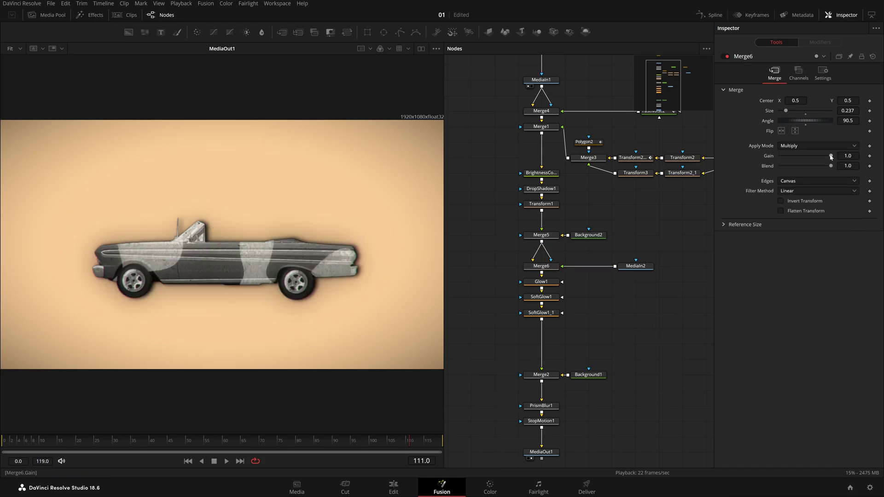
# Set Merge6's gain to 0.5 and its blend to 3.
pyautogui.moveTo(831, 157); pyautogui.dragTo(850, 199)
pyautogui.moveTo(833, 159); pyautogui.dragTo(805, 171)
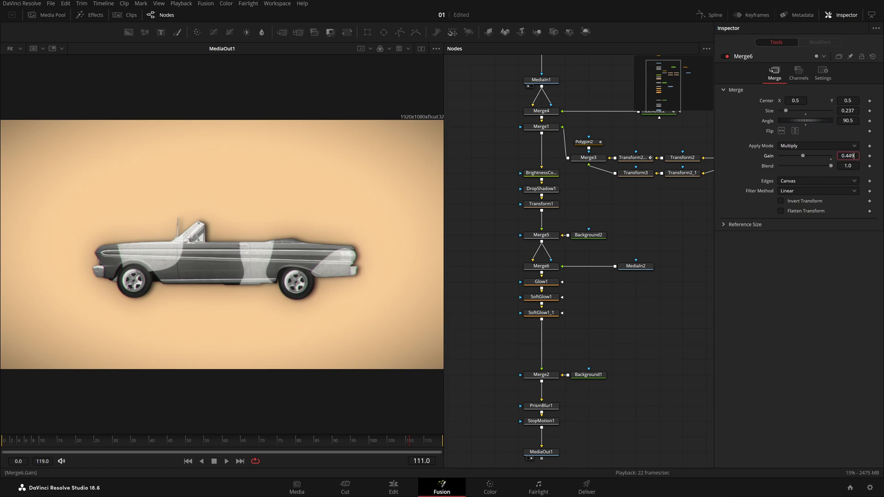
pyautogui.write('.5')
pyautogui.press('Tab')
pyautogui.write('3')
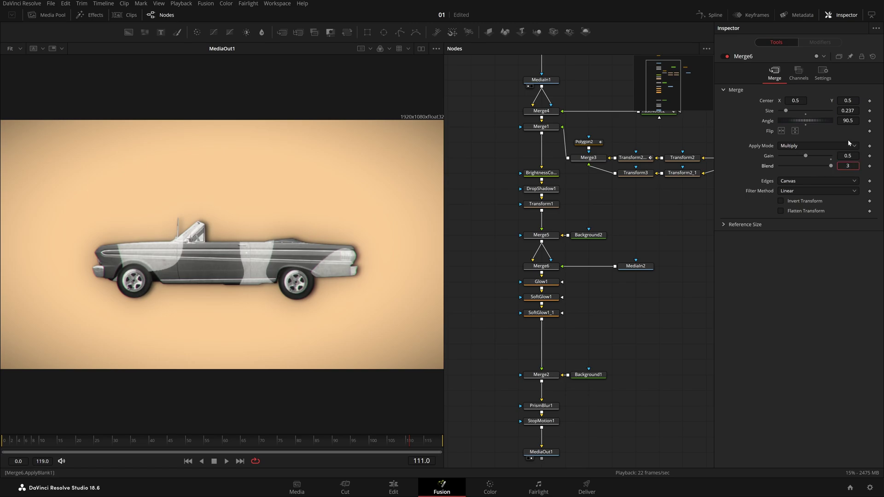
# Try the Dissolve, Screen, Darken and Color Burn apply modes on Merge6 to compare how the paper texture blends.
pyautogui.click(848, 146)
pyautogui.click(822, 173)
pyautogui.click(830, 147)
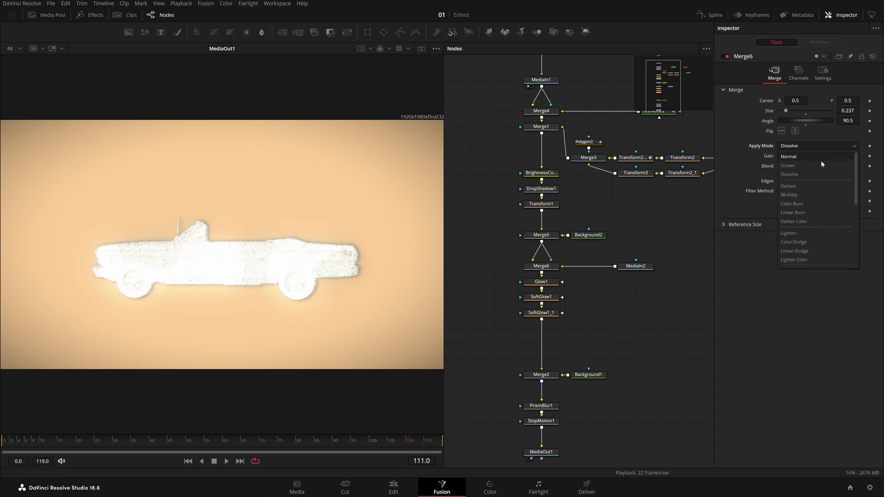
pyautogui.click(818, 165)
pyautogui.click(832, 147)
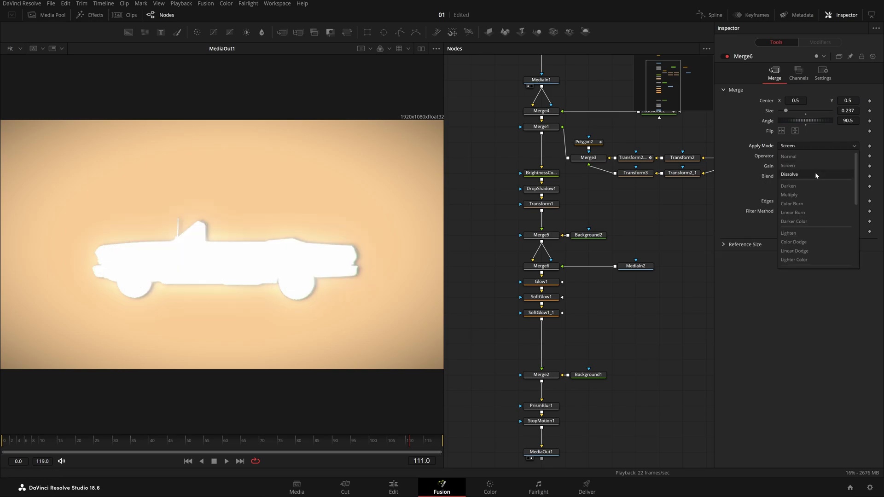
pyautogui.click(815, 173)
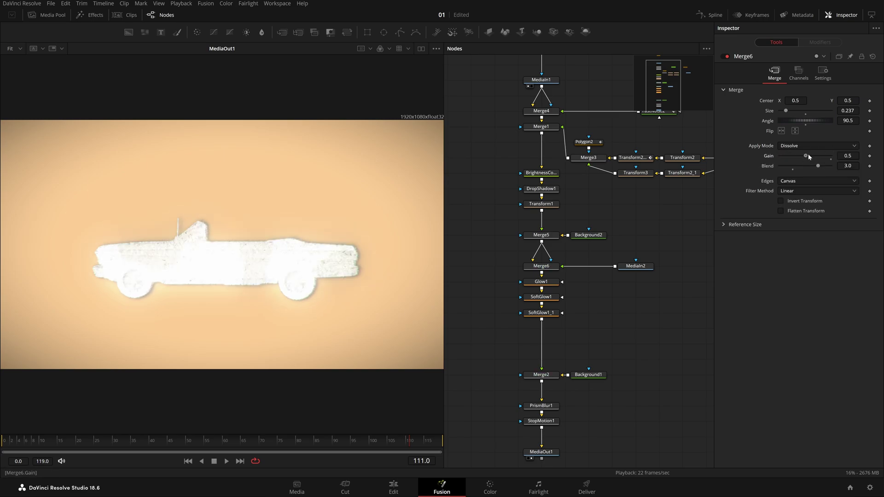
pyautogui.click(815, 146)
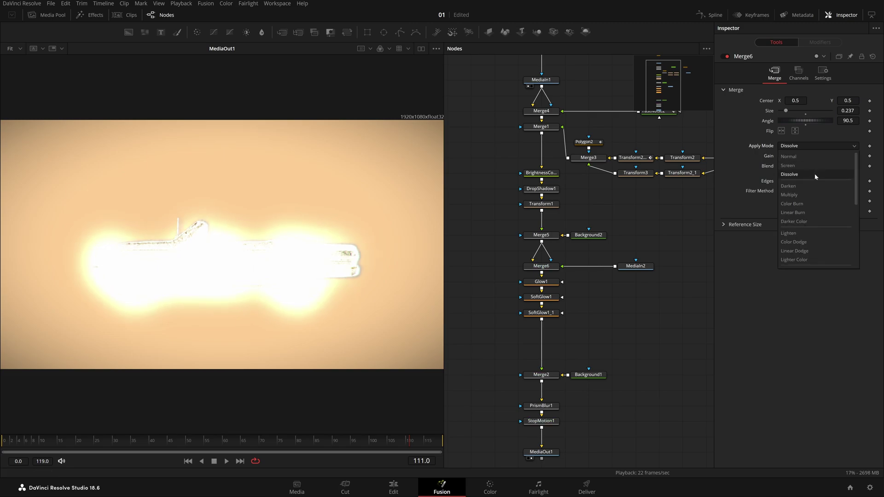
pyautogui.click(808, 187)
pyautogui.click(819, 144)
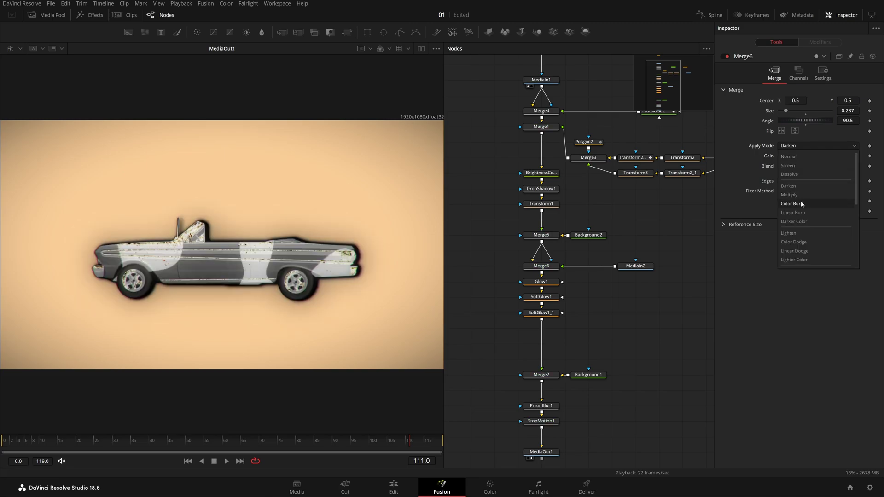
pyautogui.click(801, 205)
pyautogui.moveTo(827, 161)
pyautogui.mouseDown()
pyautogui.moveTo(790, 172)
pyautogui.moveTo(810, 172)
pyautogui.mouseUp()
# Return Merge6's apply mode to Multiply with a gain of about 0.194 and a blend of 4.0, and play the animation.
pyautogui.click(819, 146)
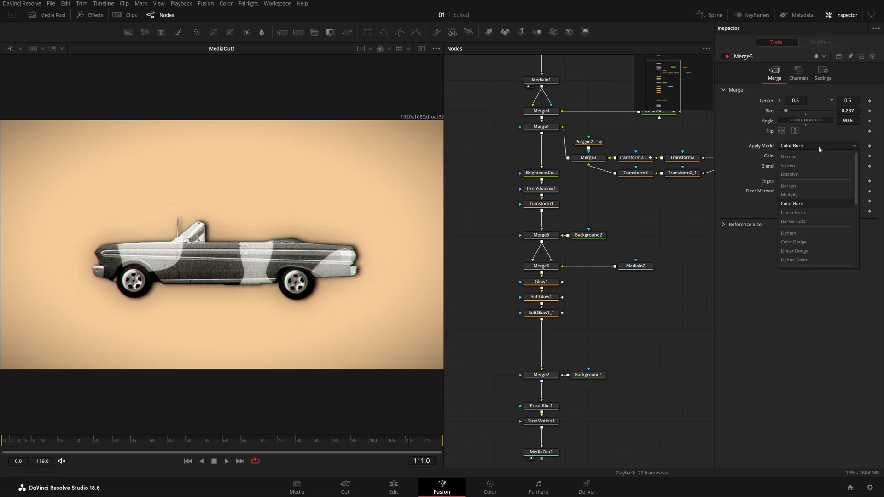
pyautogui.click(801, 192)
pyautogui.moveTo(809, 169); pyautogui.dragTo(849, 168)
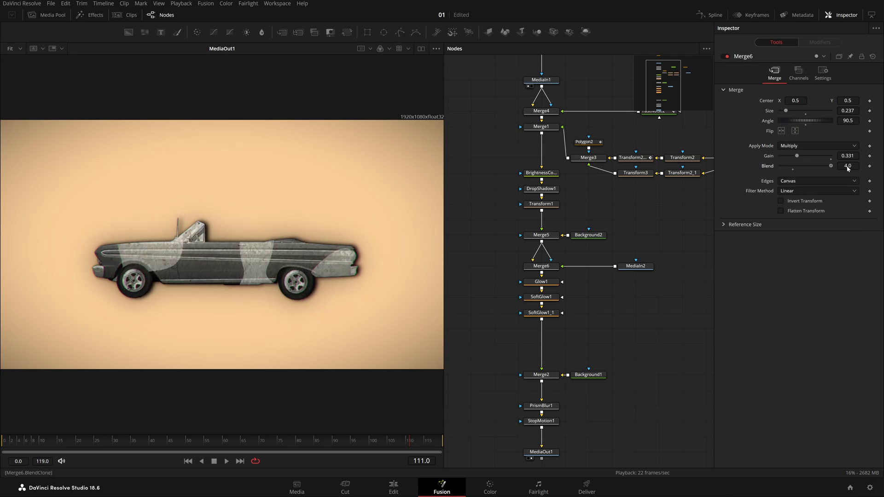
pyautogui.moveTo(797, 156); pyautogui.dragTo(789, 156)
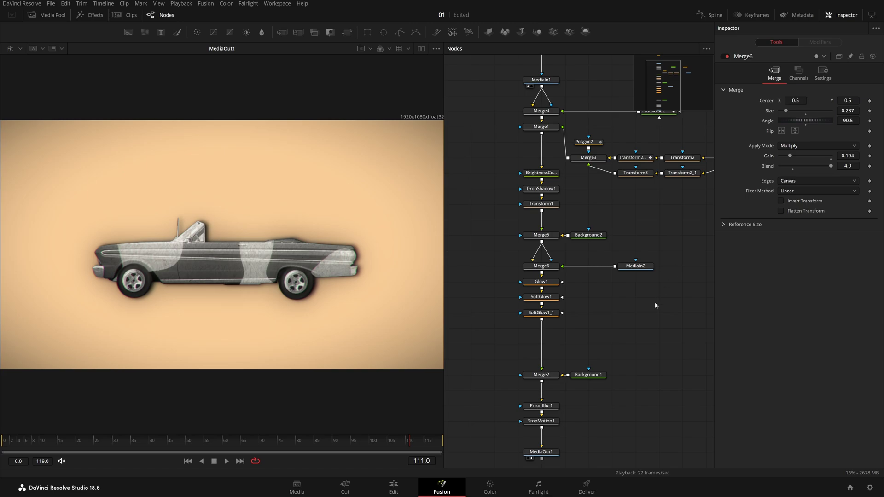
pyautogui.press('space')
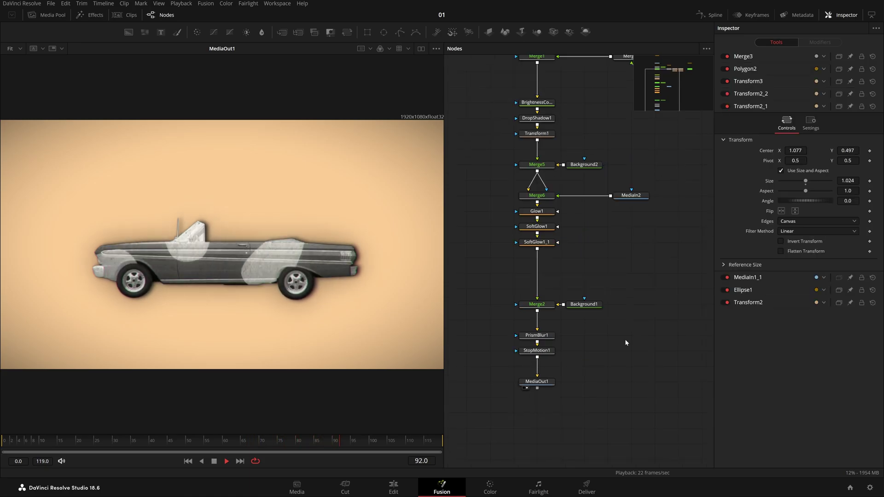
# Set the blend of Merge4, which carries the noise reflections, to 0.75.
pyautogui.scroll(5, 626, 341)
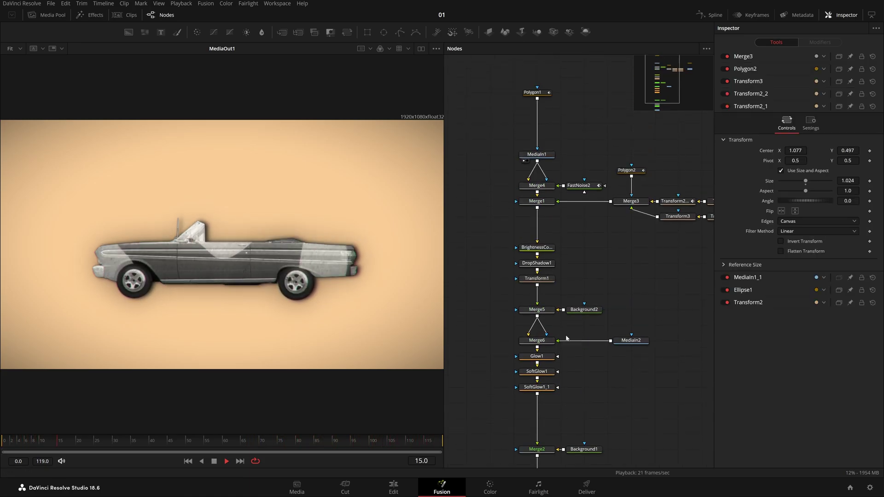
pyautogui.click(588, 309)
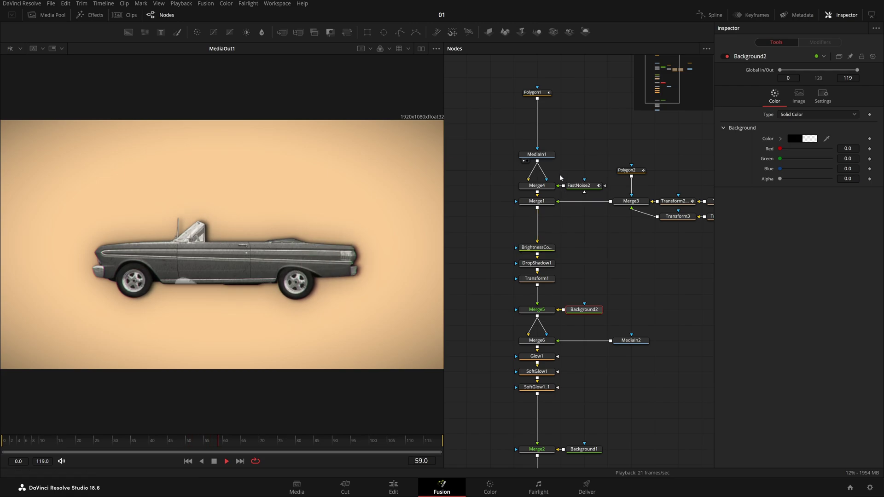
pyautogui.click(544, 190)
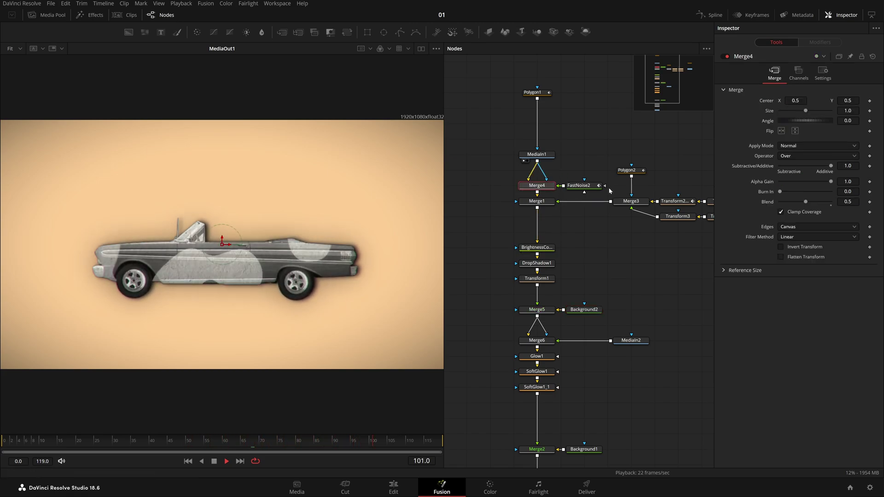
pyautogui.moveTo(806, 201); pyautogui.dragTo(820, 206)
pyautogui.doubleClick(849, 201)
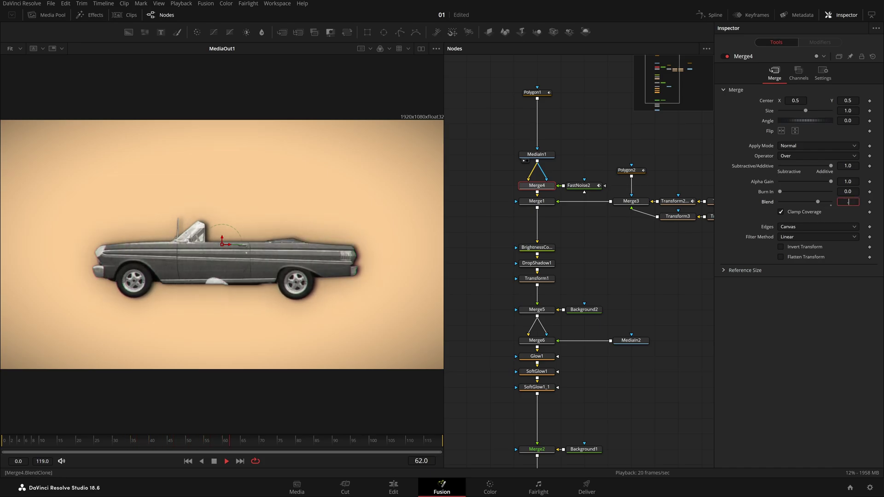
pyautogui.press('Return')
pyautogui.click(633, 279)
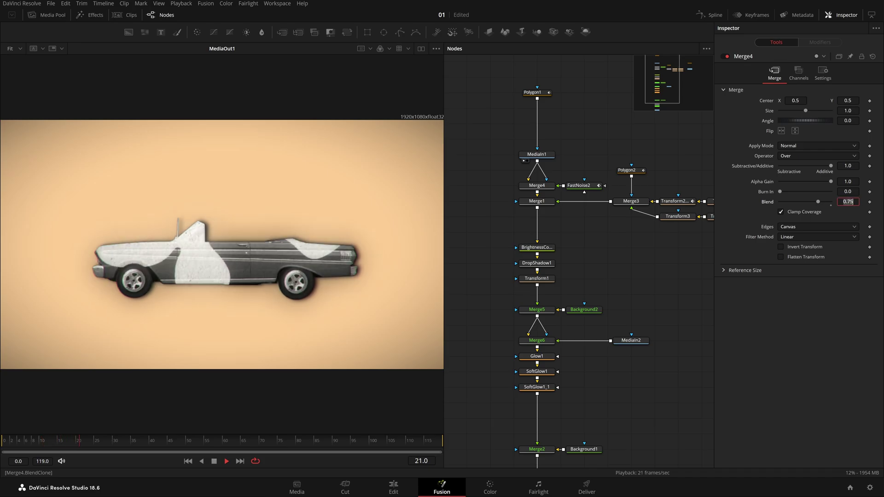
pyautogui.click(796, 100)
pyautogui.write('6')
pyautogui.press('Tab')
# Set Merge4's blend to 0.6.
pyautogui.doubleClick(849, 202)
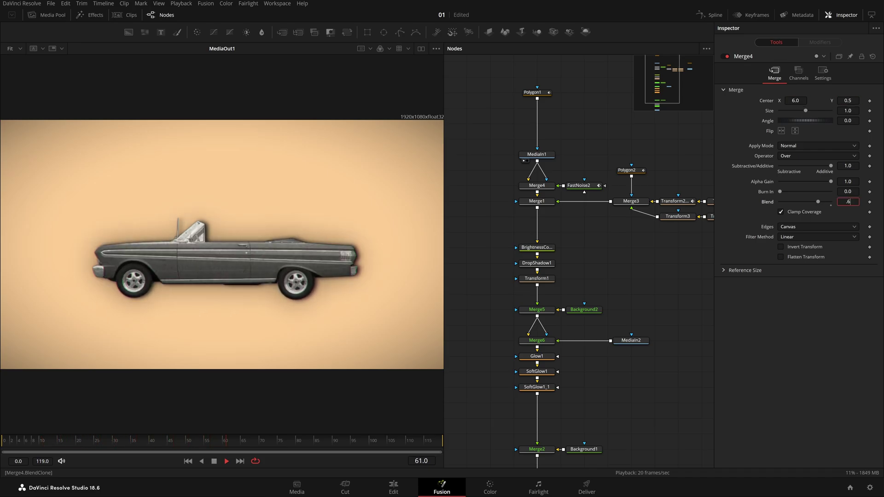
pyautogui.write('.6')
pyautogui.press('Tab')
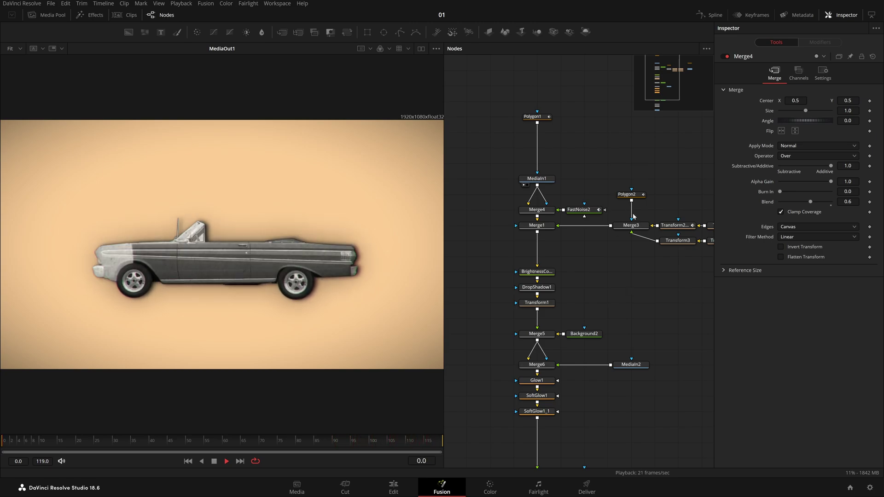
# Move FastNoise2 to the other side of Merge4 and insert a Grid Warp node between them.
pyautogui.moveTo(579, 209); pyautogui.dragTo(461, 209)
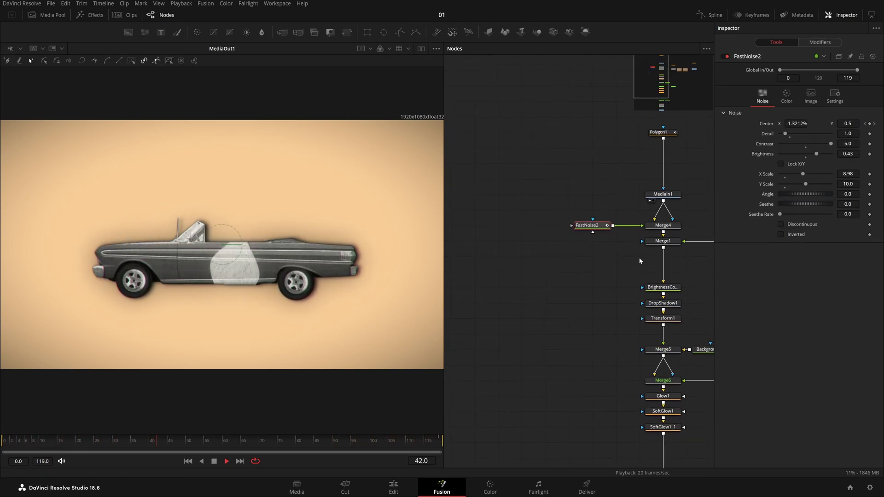
pyautogui.moveTo(595, 228); pyautogui.dragTo(549, 228)
pyautogui.hotkey('shift', 'space')
pyautogui.write('bg')
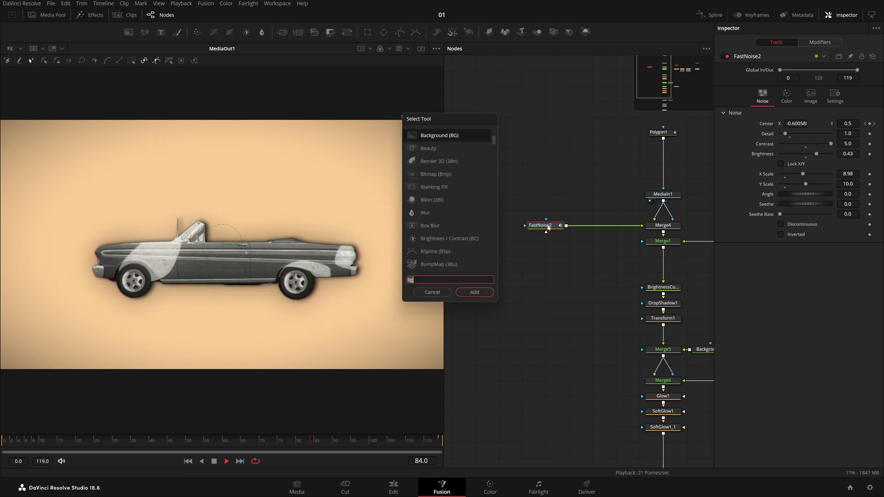
pyautogui.press('BackSpace')
pyautogui.press('BackSpace')
pyautogui.write('grid')
pyautogui.press('Return')
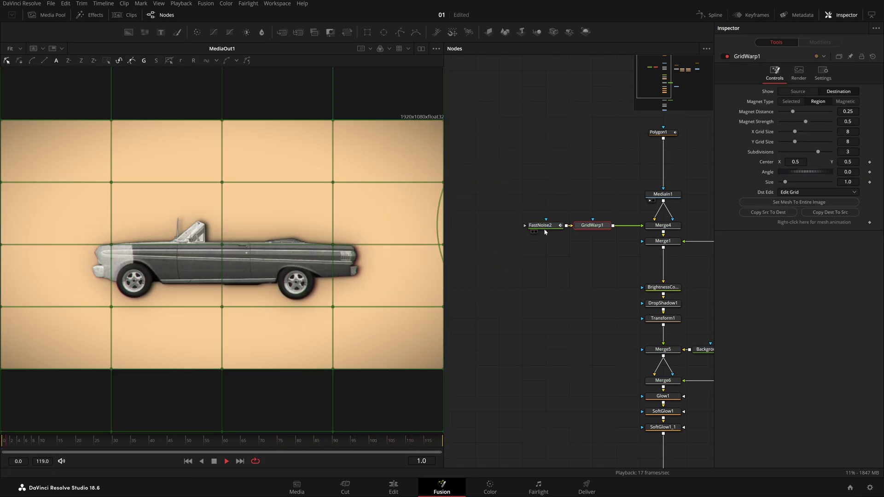
# Shrink the GridWarp1 warp mesh to a size of about 0.385 so it surrounds the car.
pyautogui.scroll(-1, 156, 263)
pyautogui.scroll(1, 154, 262)
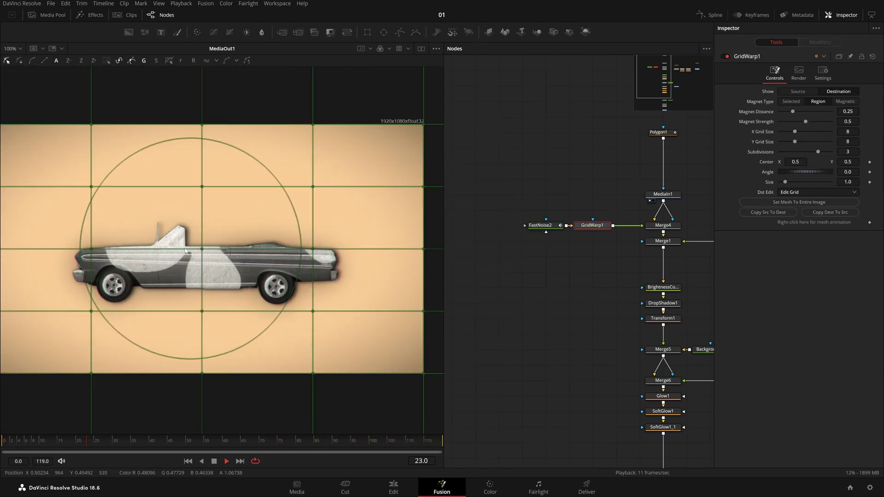
pyautogui.scroll(1, 142, 260)
pyautogui.scroll(-4, 236, 292)
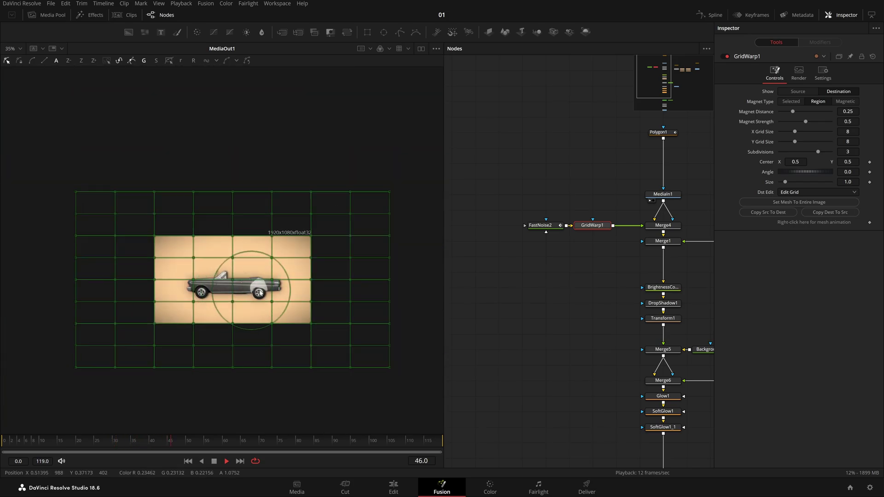
pyautogui.scroll(2, 282, 287)
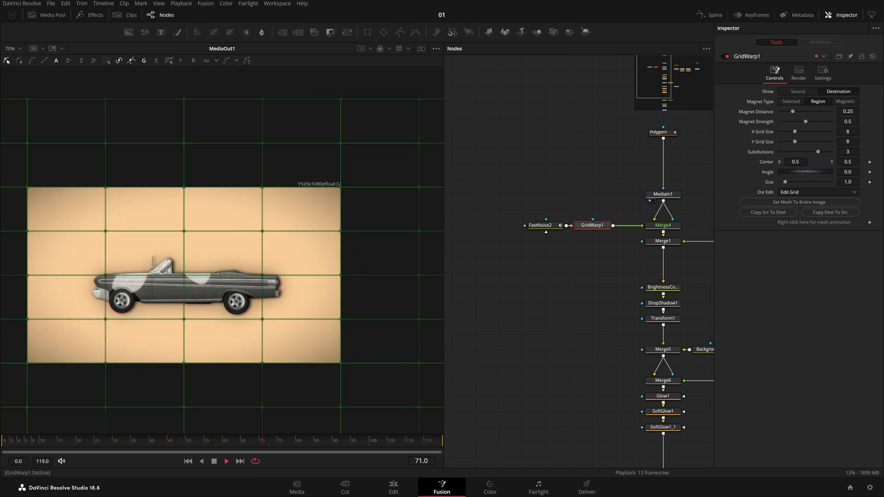
pyautogui.moveTo(849, 182); pyautogui.dragTo(820, 182)
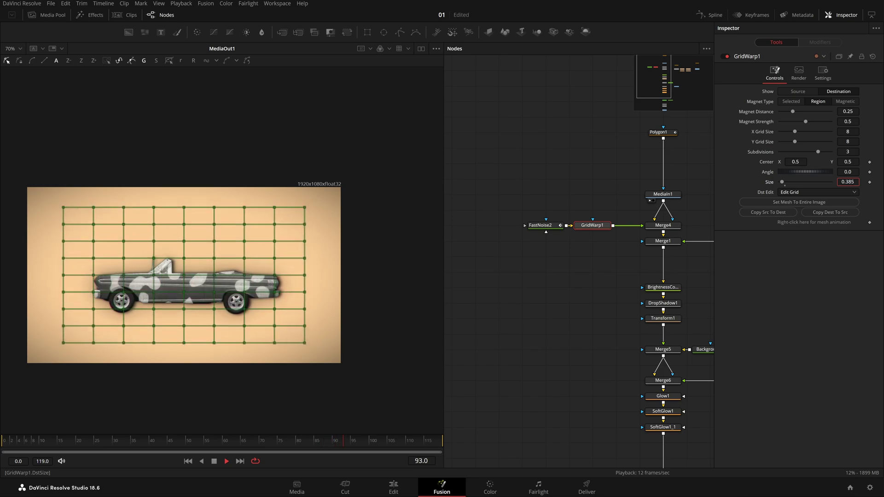
# Set GridWarp1's magnet distance to about 0.079 and pull several grid points over the car body to bend the reflections.
pyautogui.scroll(1, 371, 267)
pyautogui.moveTo(351, 272); pyautogui.dragTo(457, 270)
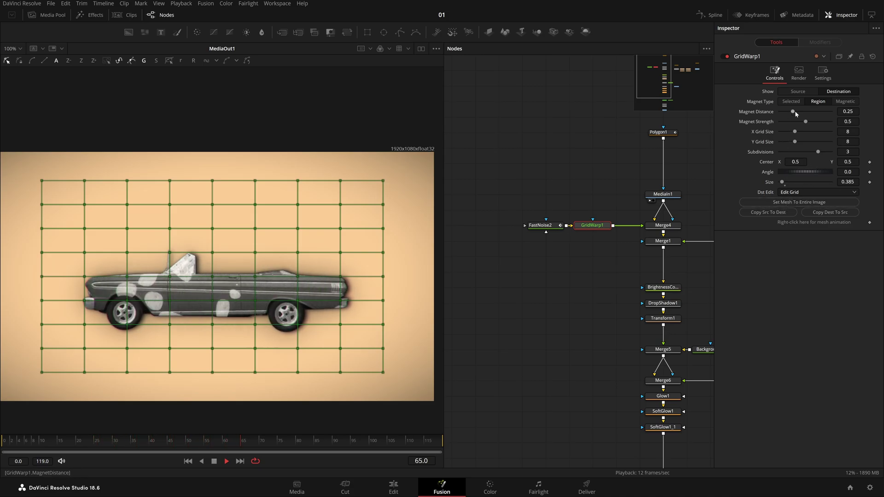
pyautogui.moveTo(793, 115); pyautogui.dragTo(785, 115)
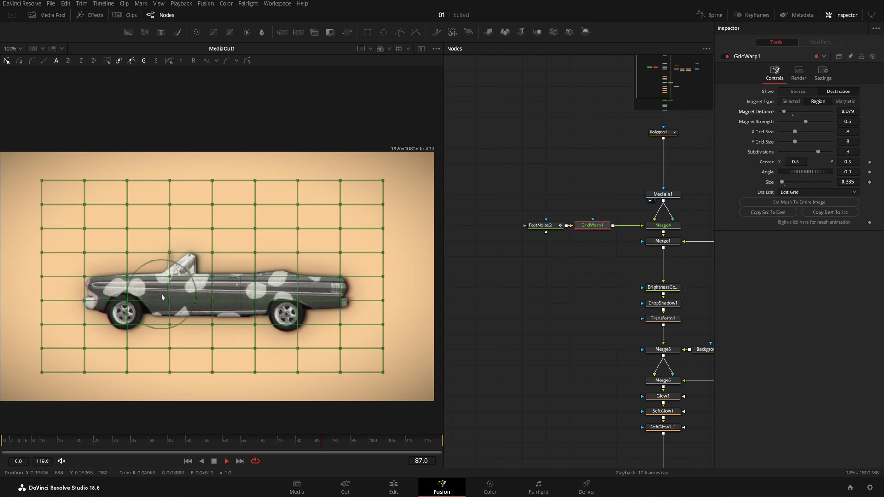
pyautogui.scroll(2, 162, 297)
pyautogui.click(174, 305)
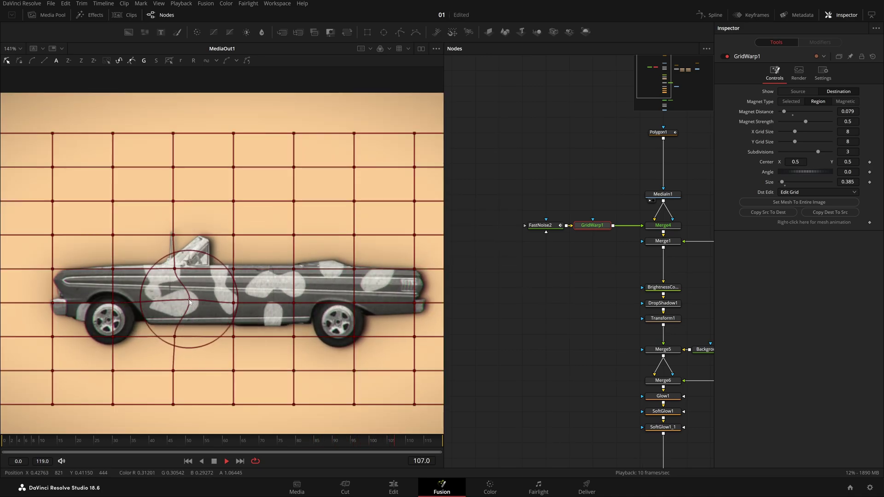
pyautogui.moveTo(294, 269); pyautogui.dragTo(279, 291)
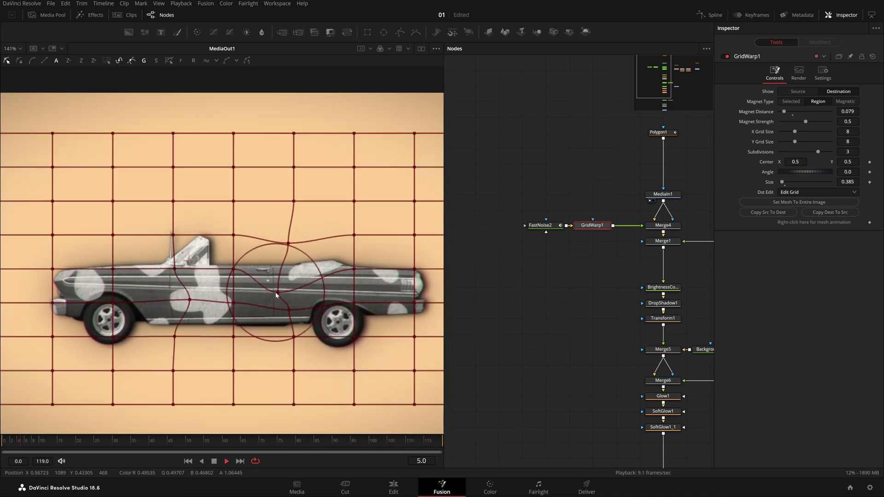
pyautogui.moveTo(368, 301); pyautogui.dragTo(388, 296)
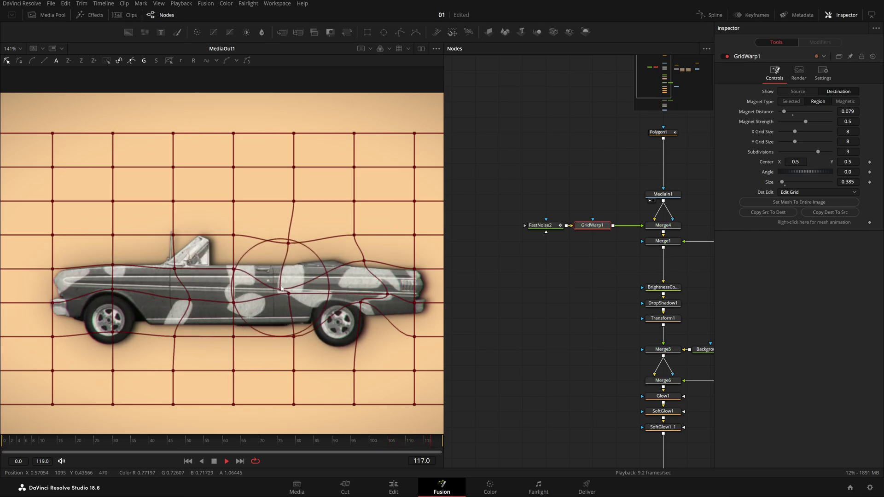
pyautogui.click(501, 312)
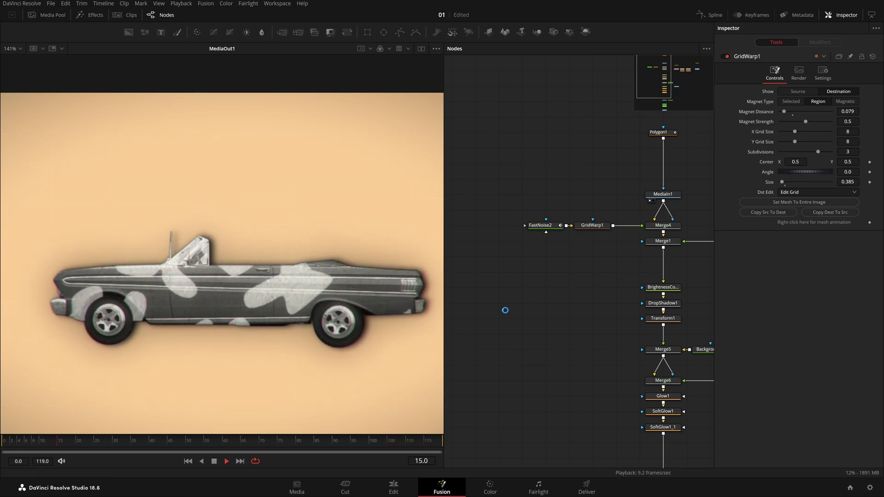
# Set the Y scale of the FastNoise2 reflection pattern to 5.0.
pyautogui.scroll(-3, 500, 309)
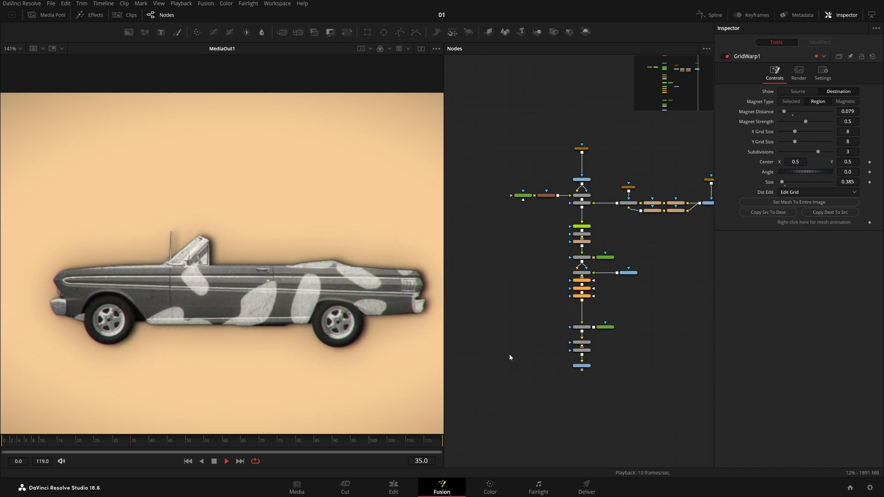
pyautogui.scroll(3, 540, 278)
pyautogui.moveTo(607, 196); pyautogui.dragTo(590, 347)
pyautogui.moveTo(567, 227); pyautogui.dragTo(602, 326)
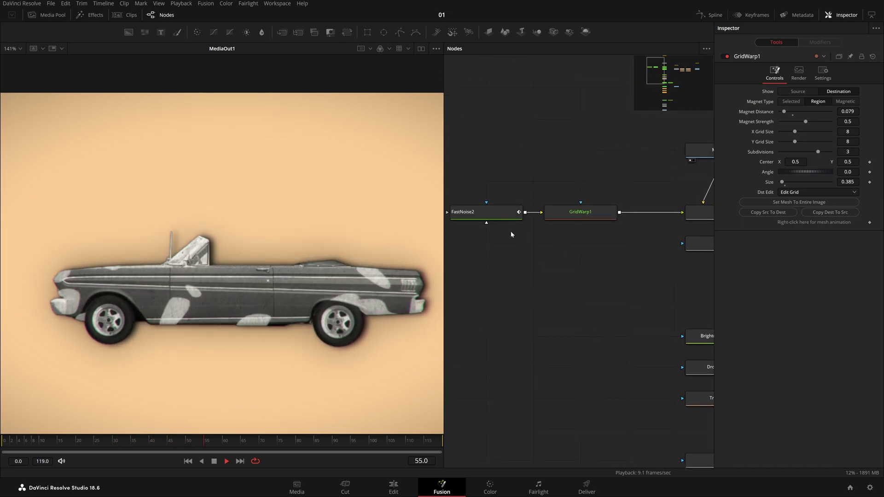
pyautogui.click(497, 214)
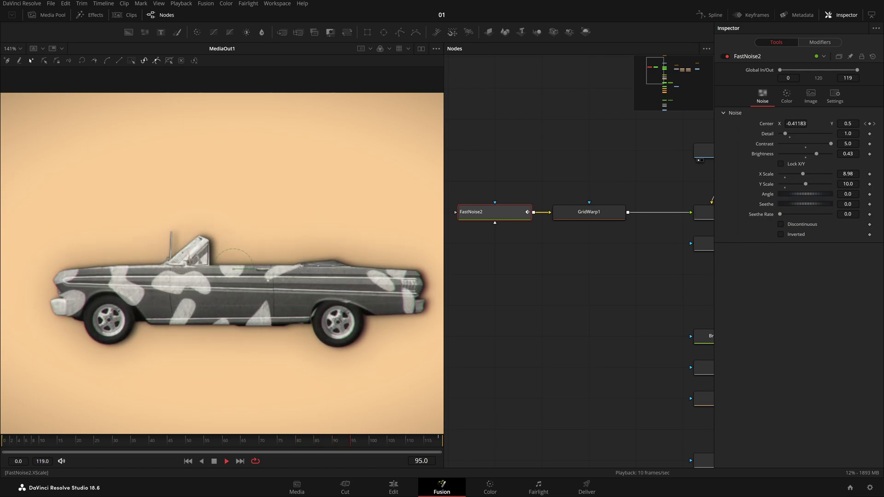
pyautogui.doubleClick(848, 184)
pyautogui.write('5')
pyautogui.press('Tab')
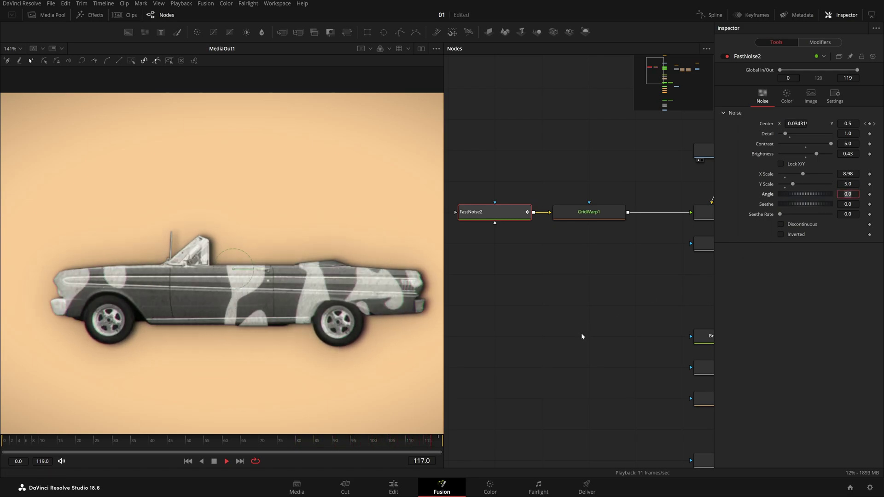
# Raise the X scale of FastNoise2 to about 18.11.
pyautogui.click(582, 336)
pyautogui.doubleClick(848, 174)
pyautogui.write('1')
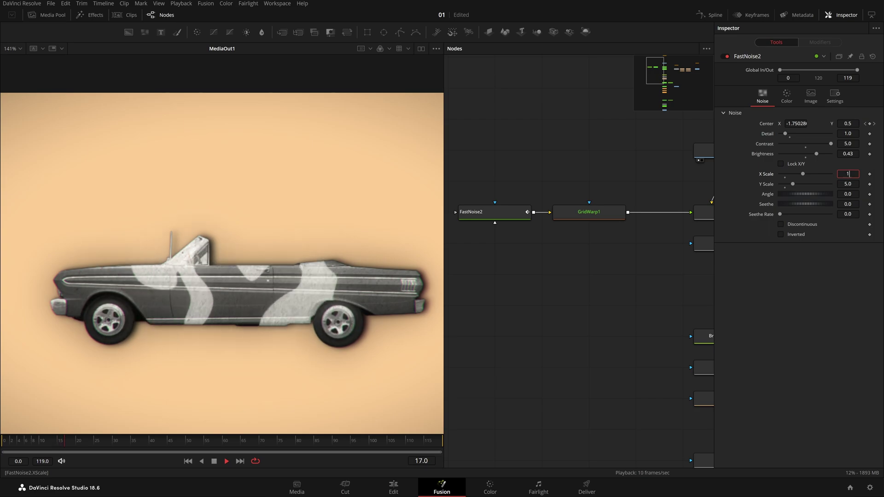
pyautogui.write('.0')
pyautogui.press('Tab')
pyautogui.click(571, 304)
pyautogui.moveTo(807, 175); pyautogui.dragTo(828, 175)
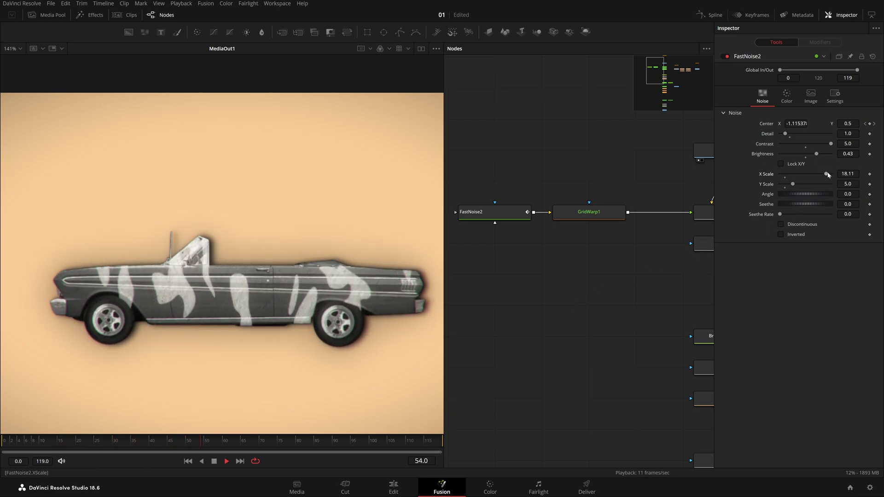
# Set FastNoise2's X scale to 10 and its Y scale to 2.
pyautogui.click(859, 175)
pyautogui.write('10')
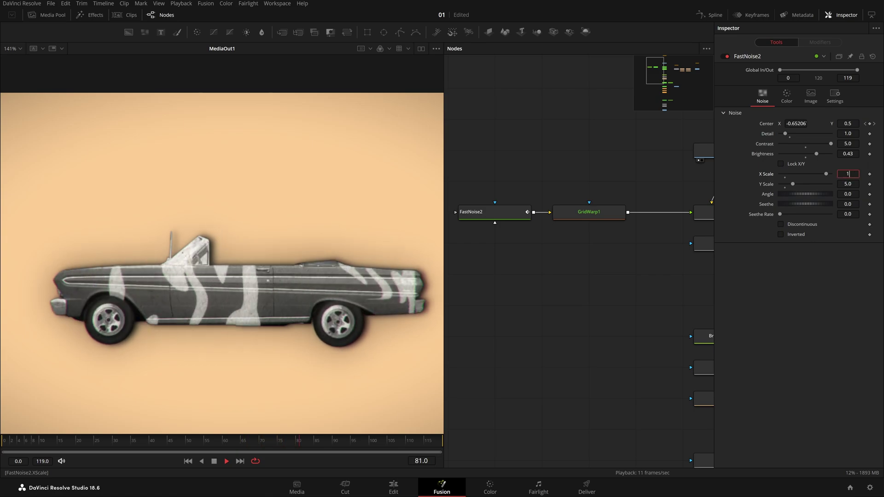
pyautogui.press('Tab')
pyautogui.write('2')
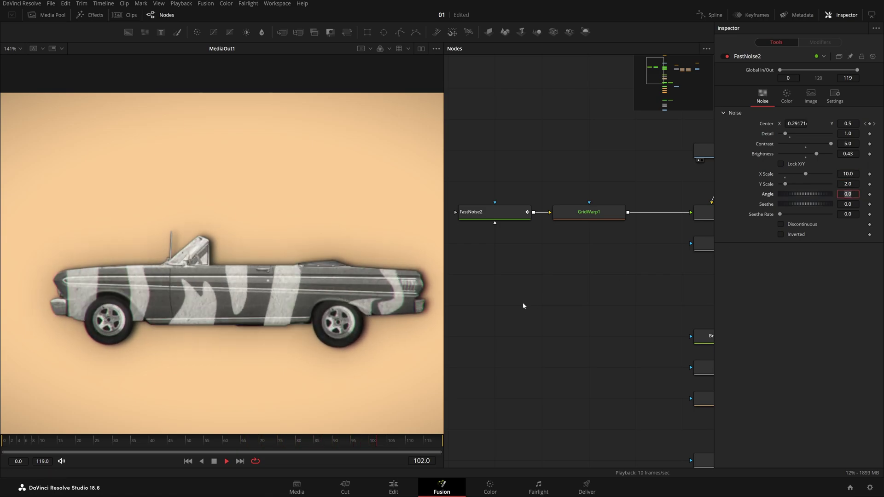
pyautogui.press('Return')
# Preview the finished car animation full screen.
pyautogui.scroll(-5, 523, 305)
pyautogui.scroll(3, 570, 367)
pyautogui.moveTo(570, 367); pyautogui.dragTo(556, 285)
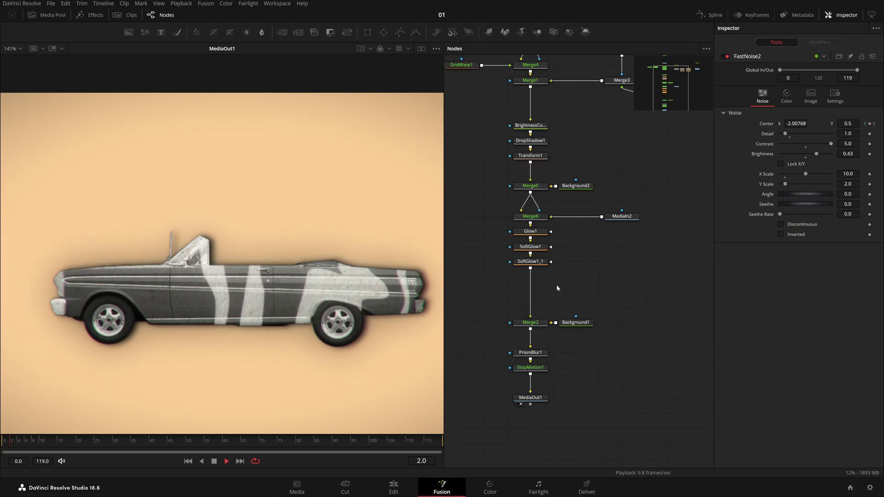
pyautogui.moveTo(530, 399); pyautogui.dragTo(340, 372)
pyautogui.click(587, 381)
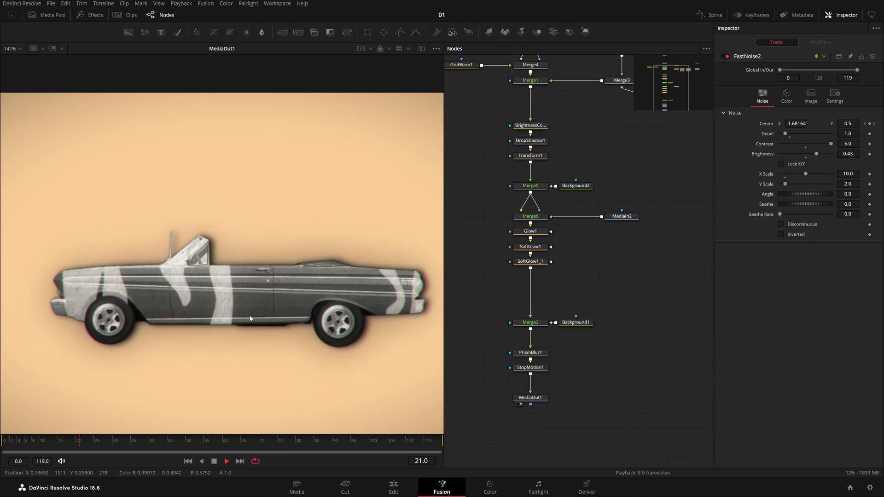
pyautogui.scroll(-3, 250, 319)
pyautogui.hotkey('ctrl', 'f')
pyautogui.press('space')
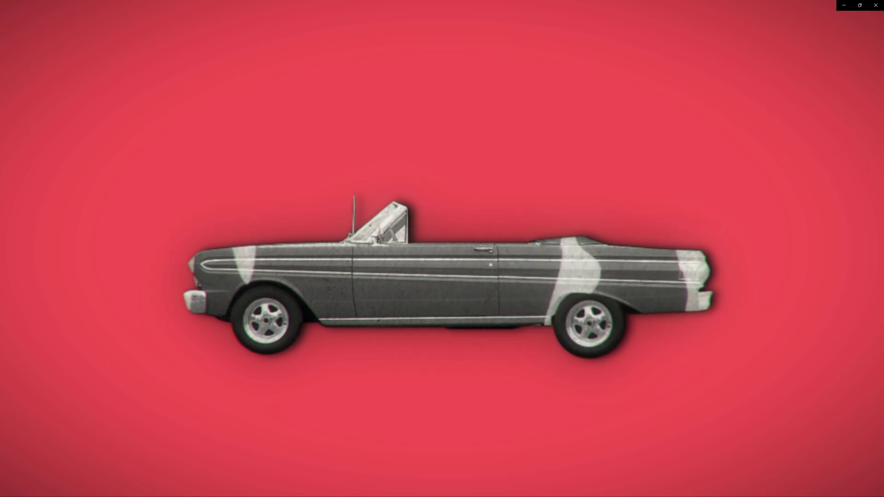
pyautogui.moveTo(695, 229)
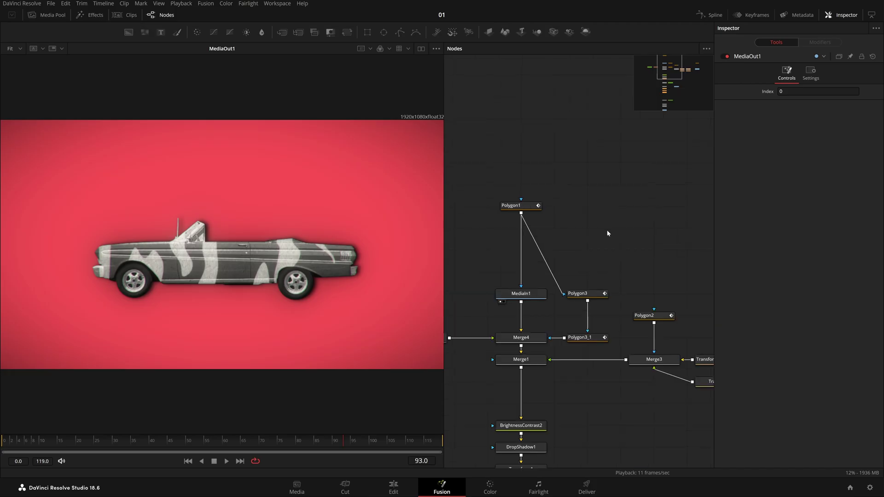
# Extract the Polygon3 and Polygon3_1 masks from the branch between Polygon1 and Merge4, keeping Polygon1 connected to Merge4.
pyautogui.scroll(3, 608, 233)
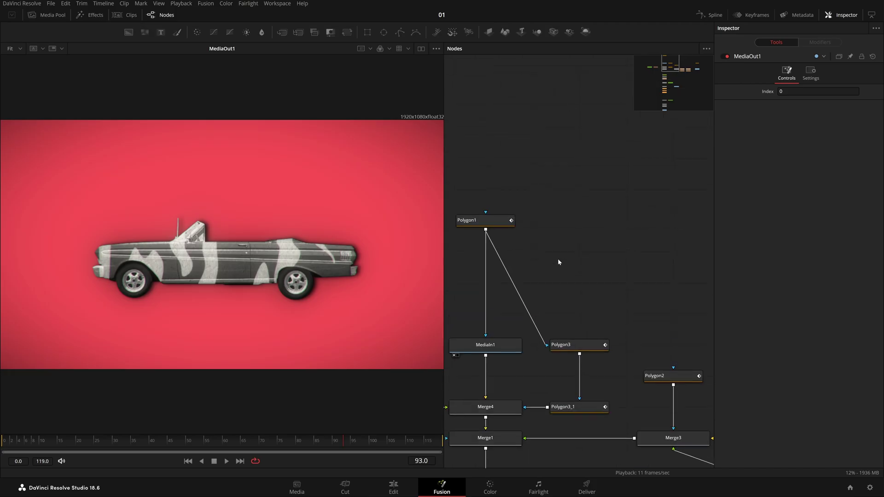
pyautogui.scroll(3, 161, 300)
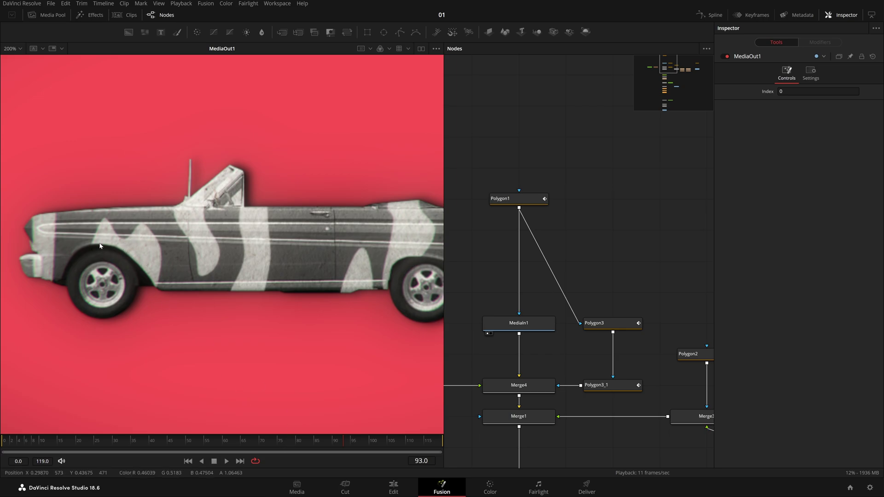
pyautogui.moveTo(619, 243); pyautogui.dragTo(653, 234)
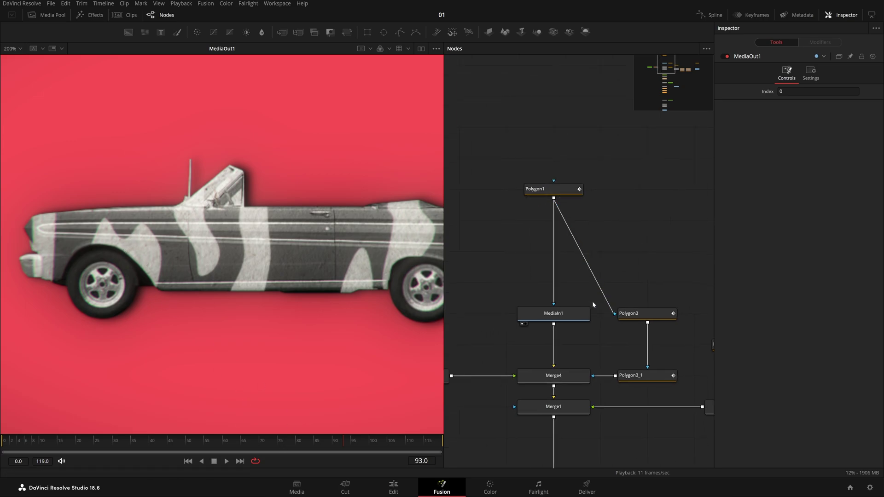
pyautogui.scroll(-2, 593, 304)
pyautogui.moveTo(601, 352); pyautogui.dragTo(701, 332)
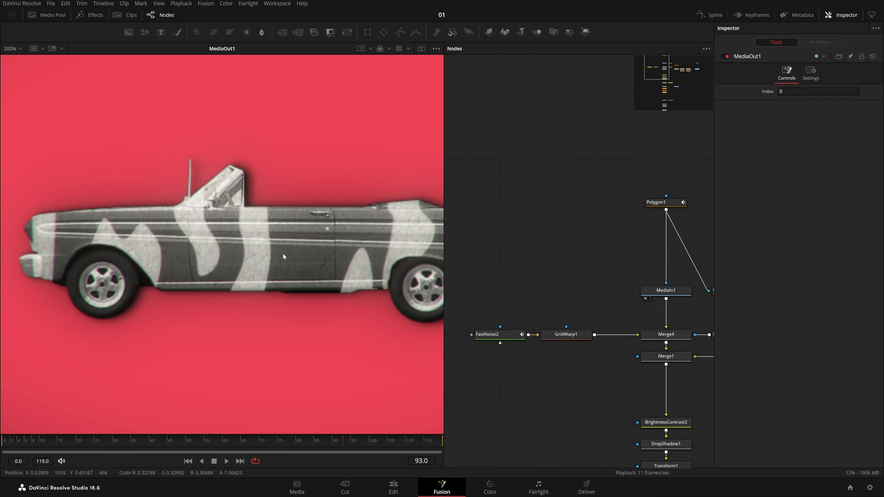
pyautogui.moveTo(674, 349); pyautogui.dragTo(565, 347)
pyautogui.click(571, 339)
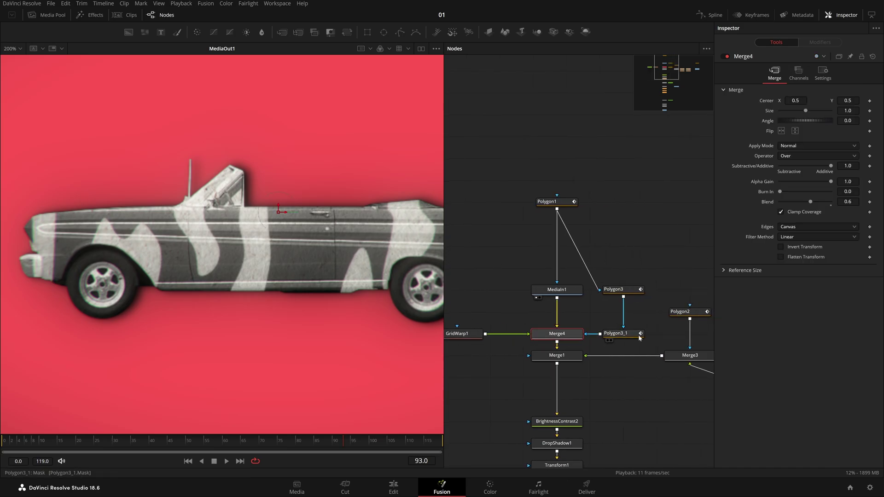
pyautogui.moveTo(639, 280); pyautogui.dragTo(618, 344)
pyautogui.moveTo(641, 333); pyautogui.dragTo(674, 244)
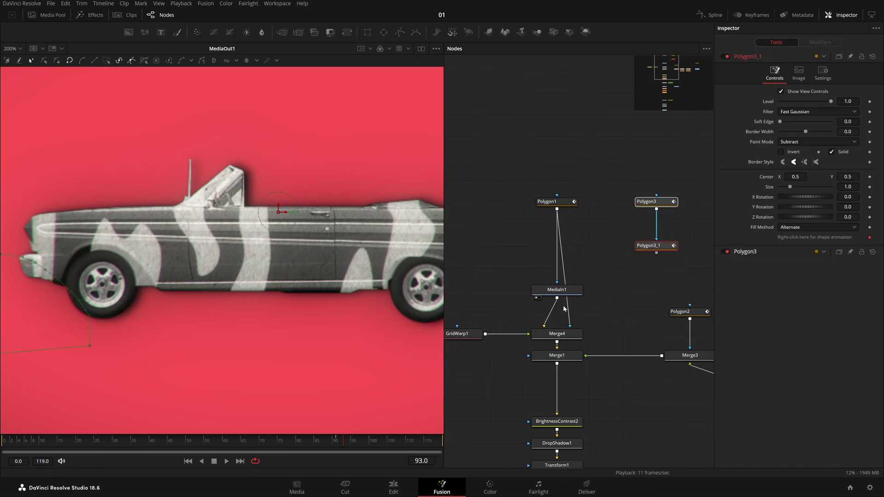
# Try MediaIn1 as the effect mask of Merge4, and disconnect it to leave the noise unmasked.
pyautogui.moveTo(558, 299); pyautogui.dragTo(569, 326)
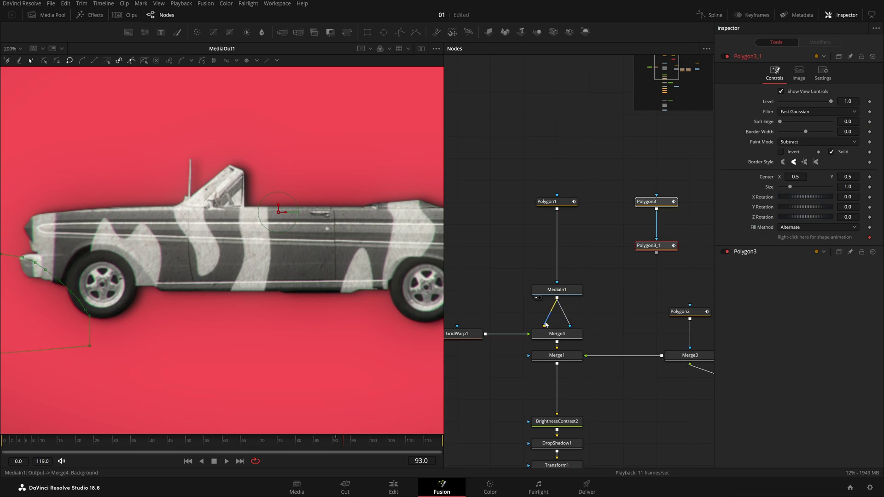
pyautogui.click(570, 323)
pyautogui.moveTo(598, 306); pyautogui.dragTo(554, 305)
pyautogui.click(553, 305)
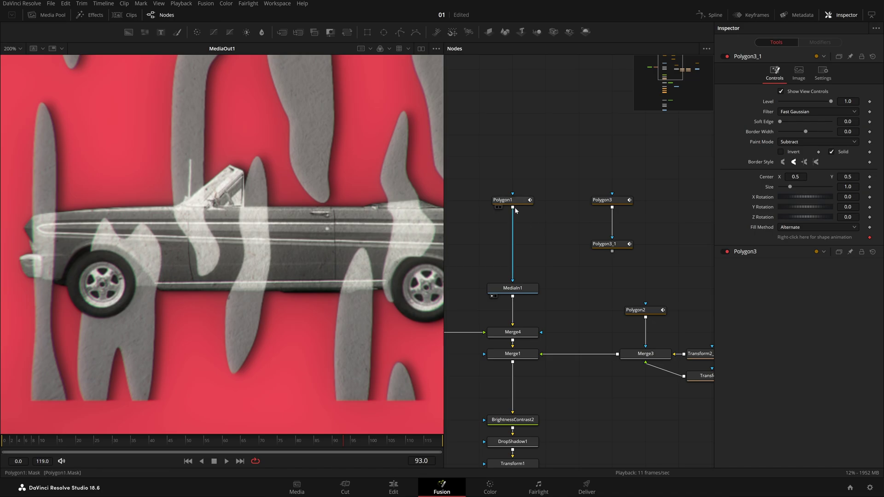
# Reconnect Polygon1 to Merge4's mask input and insert the rear-wheel mask Polygon3 between them.
pyautogui.moveTo(514, 207); pyautogui.dragTo(568, 172)
pyautogui.moveTo(513, 208); pyautogui.dragTo(528, 337)
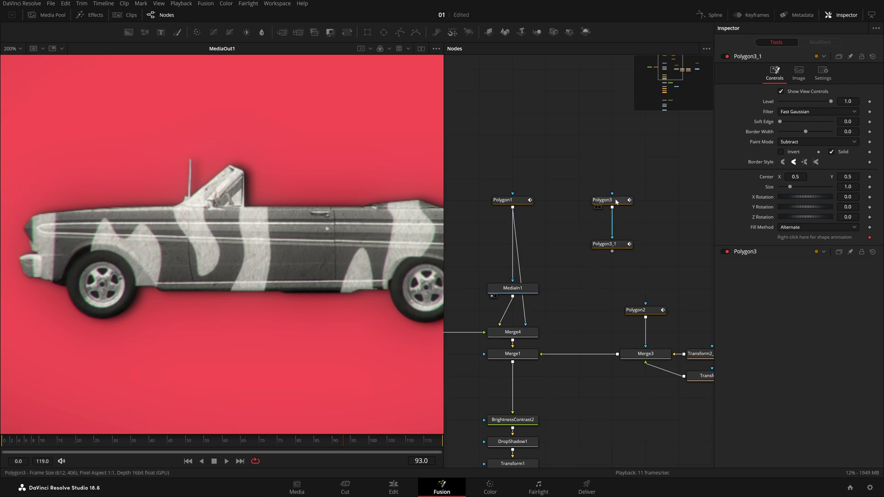
pyautogui.moveTo(616, 201); pyautogui.dragTo(592, 317)
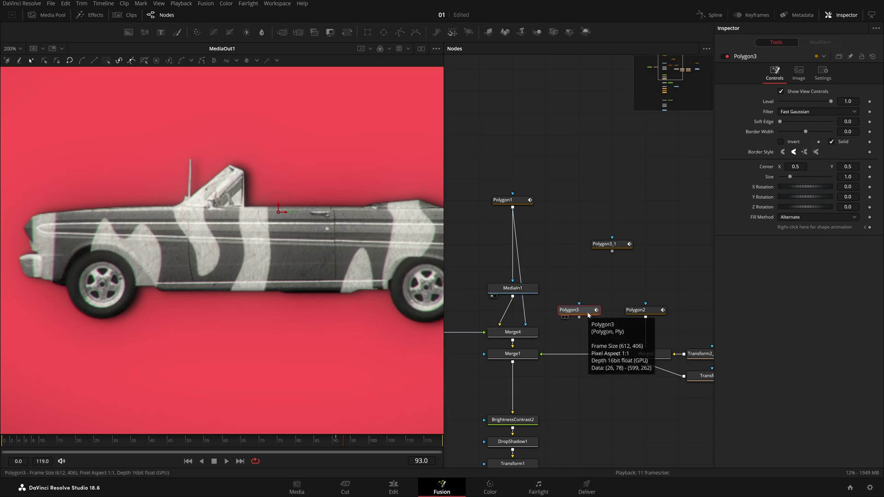
pyautogui.scroll(-2, 314, 294)
pyautogui.scroll(-2, 397, 302)
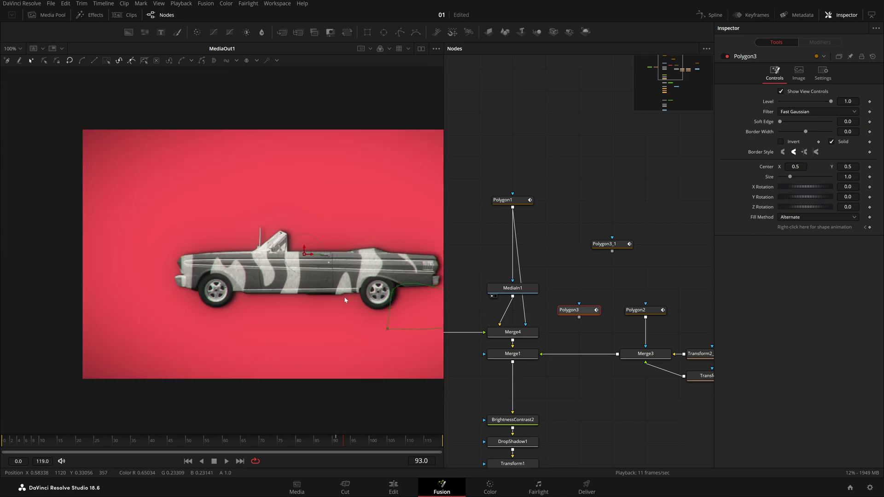
pyautogui.moveTo(566, 312); pyautogui.dragTo(577, 296)
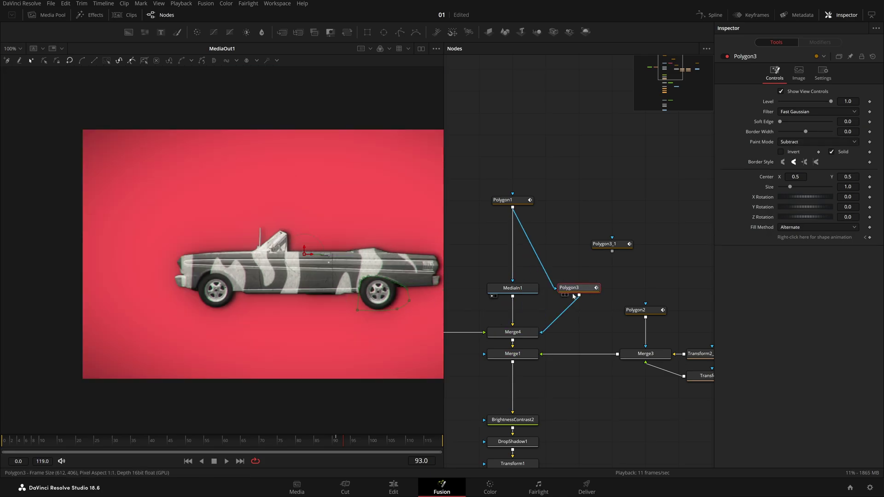
pyautogui.scroll(1, 363, 283)
pyautogui.scroll(2, 364, 283)
pyautogui.scroll(4, 386, 308)
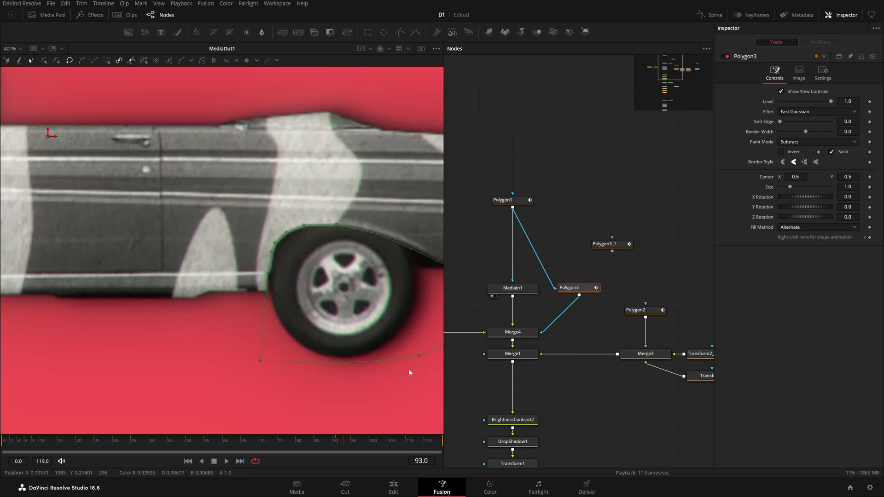
# Inspect the rear-wheel mask outline and check the Paint Mode options of Polygon3.
pyautogui.moveTo(405, 313); pyautogui.dragTo(373, 310)
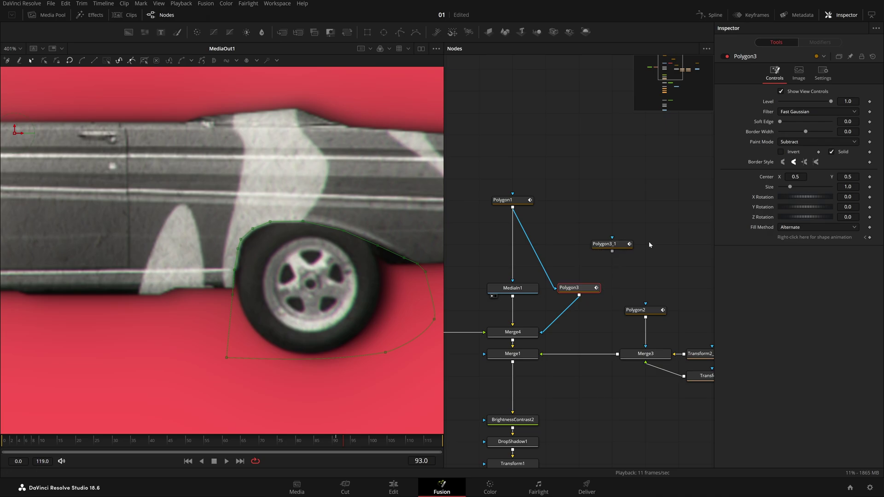
pyautogui.click(808, 141)
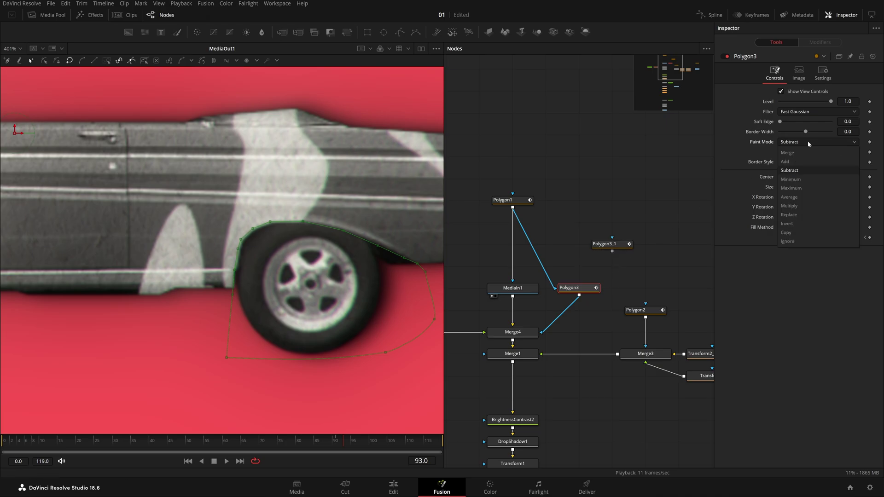
pyautogui.click(808, 142)
# Insert the front-wheel mask Polygon3_1 into the connection between Polygon3 and Merge4, and inspect its outline around the front wheel.
pyautogui.click(608, 246)
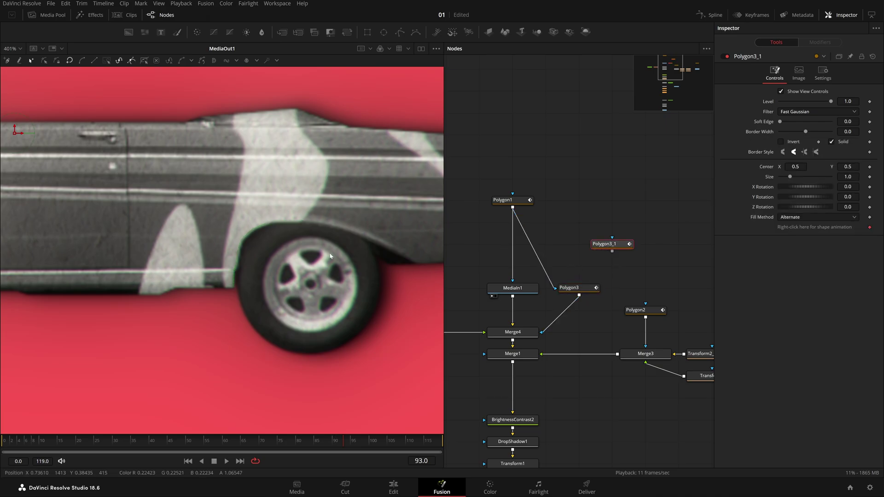
pyautogui.scroll(-4, 335, 254)
pyautogui.moveTo(230, 294); pyautogui.dragTo(326, 293)
pyautogui.moveTo(608, 244)
pyautogui.mouseDown()
pyautogui.moveTo(544, 310)
pyautogui.moveTo(584, 328)
pyautogui.mouseUp()
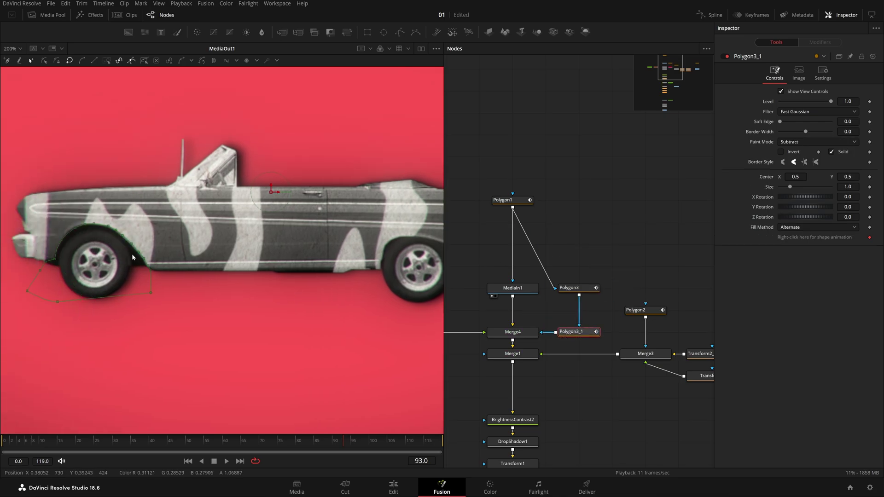
pyautogui.moveTo(101, 265); pyautogui.dragTo(151, 282)
pyautogui.scroll(2, 152, 282)
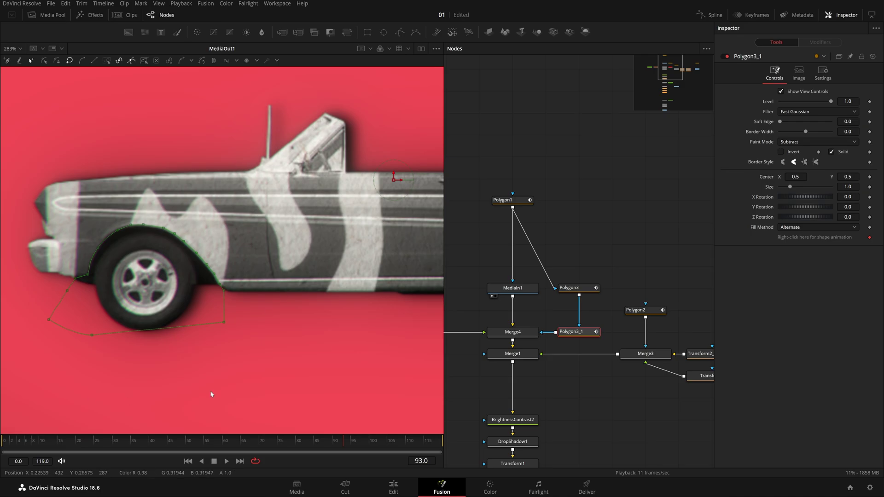
# Check the Paint Mode options of Polygon3_1, deselect the node, and fit the whole car composition in the viewer.
pyautogui.click(806, 144)
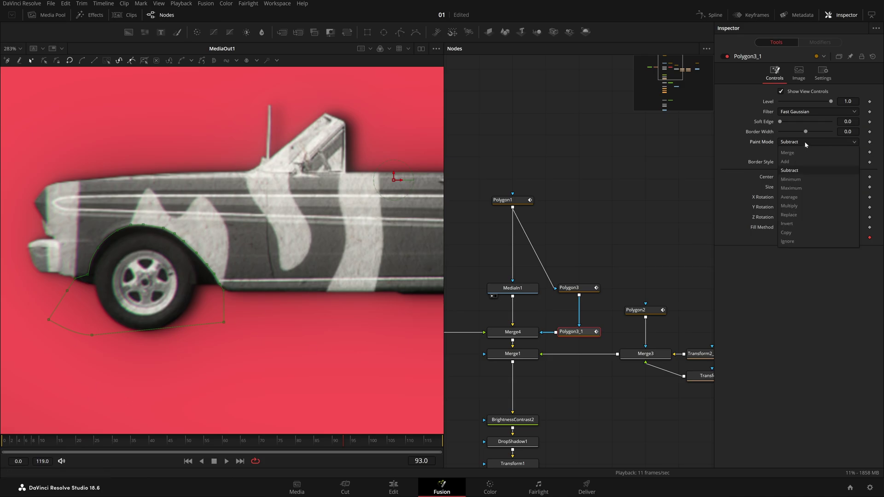
pyautogui.click(806, 144)
pyautogui.click(628, 226)
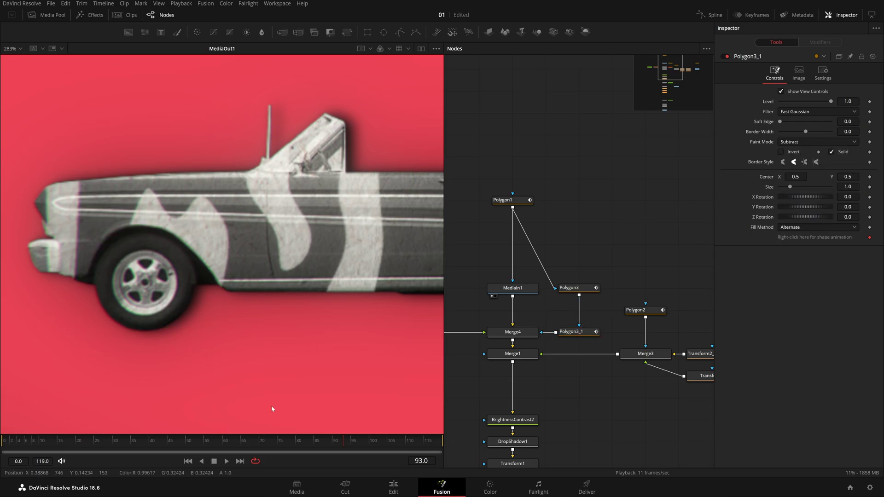
pyautogui.hotkey('ctrl', 'f')
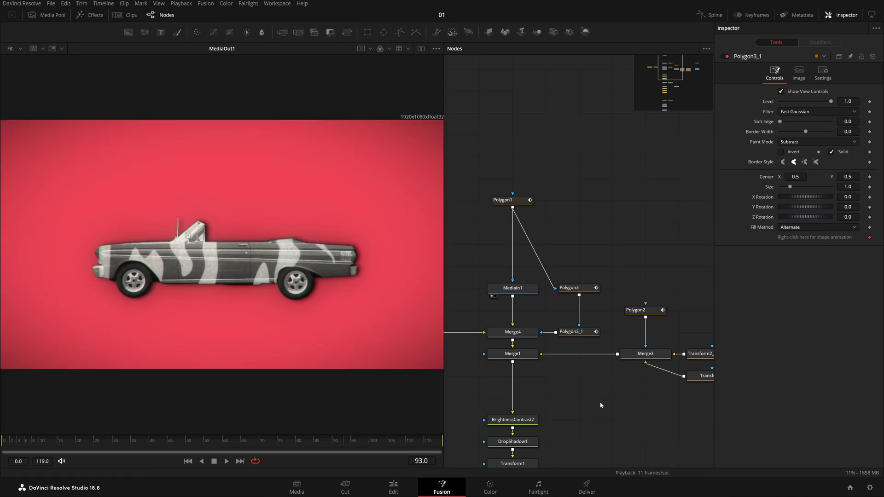